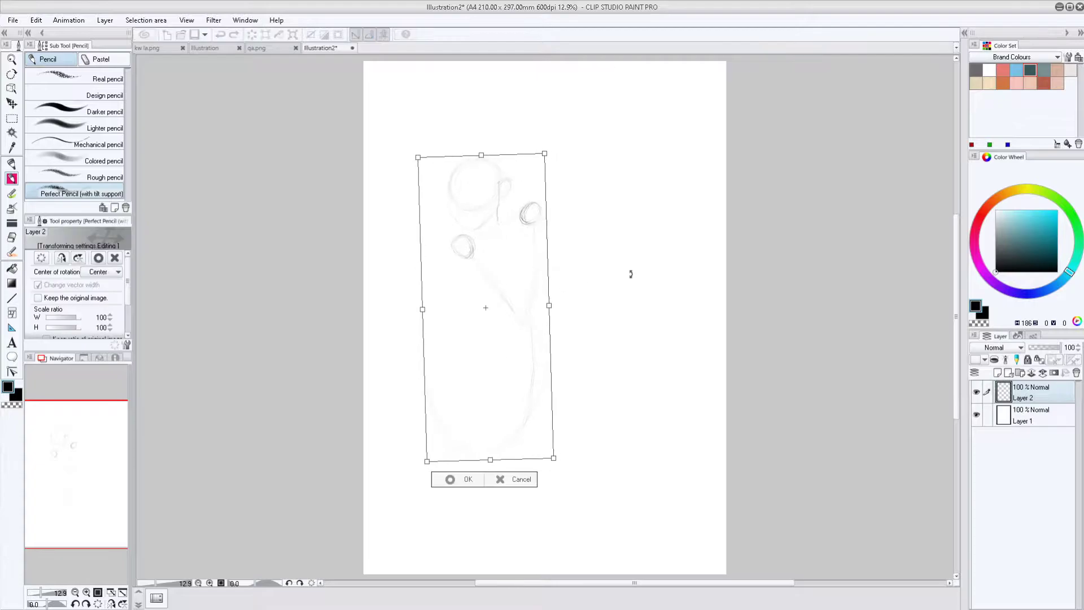
Step: Apply the transform of the figure sketch and draw a long sweeping curve for the mermaid's tail
click(516, 444)
drag(453, 377, 503, 434)
Step: Set the pencil size to 40 and rough in the forearms and hands, undoing the last stroke
key(bracketright)
key(bracketright)
key(bracketright)
key(bracketright)
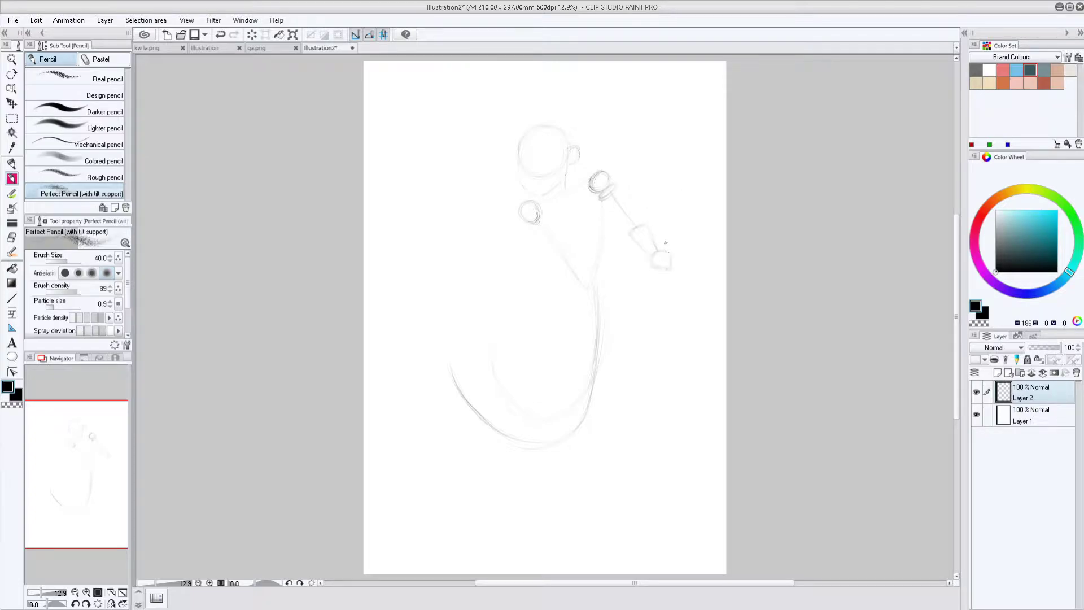
drag(655, 282, 658, 276)
mouse_move(537, 227)
mouse_down()
mouse_move(586, 270)
mouse_move(634, 264)
mouse_up()
key(ctrl+z)
Step: Outline the far arm, the shoulders and the sides and lower edge of the torso with darker lines
drag(600, 198, 644, 251)
drag(609, 173, 642, 217)
mouse_move(541, 210)
mouse_down()
mouse_move(519, 203)
mouse_move(545, 250)
mouse_move(552, 305)
mouse_move(593, 314)
mouse_move(610, 298)
mouse_up()
mouse_move(605, 259)
mouse_down()
mouse_move(608, 210)
mouse_move(628, 238)
mouse_move(658, 254)
mouse_up()
Step: Erase the stray construction lines around the far arm and the side of the torso
key(e)
mouse_move(622, 210)
mouse_down()
mouse_move(611, 265)
mouse_move(604, 230)
mouse_move(613, 256)
mouse_move(590, 311)
mouse_up()
key(p)
key(e)
key(p)
key(e)
drag(609, 244, 610, 263)
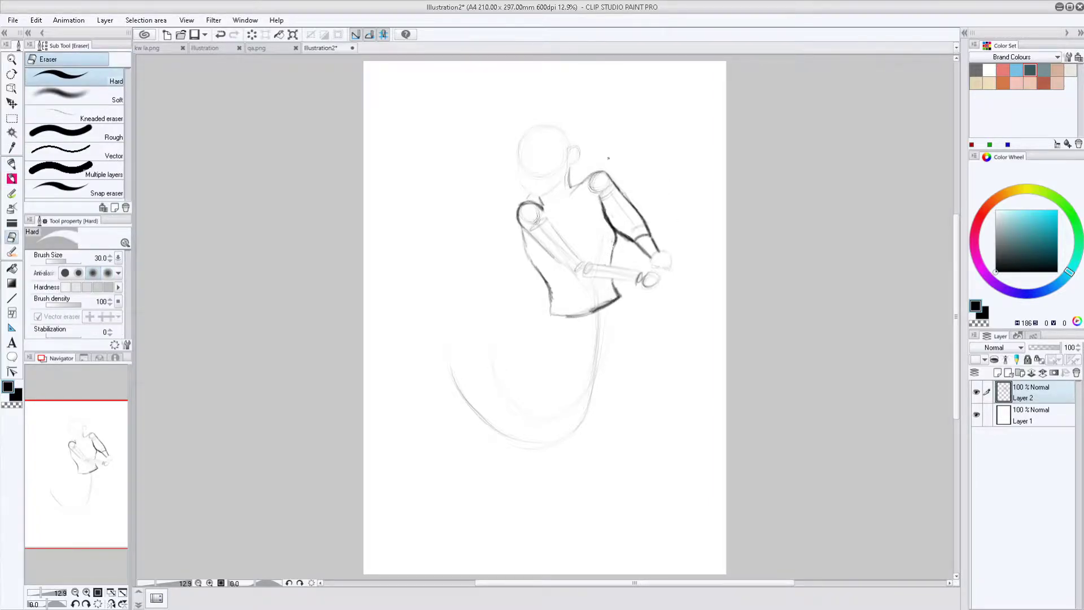
Step: Redraw the chest and waist contours and erase the excess line along the near side of the torso
key(p)
drag(607, 217, 545, 285)
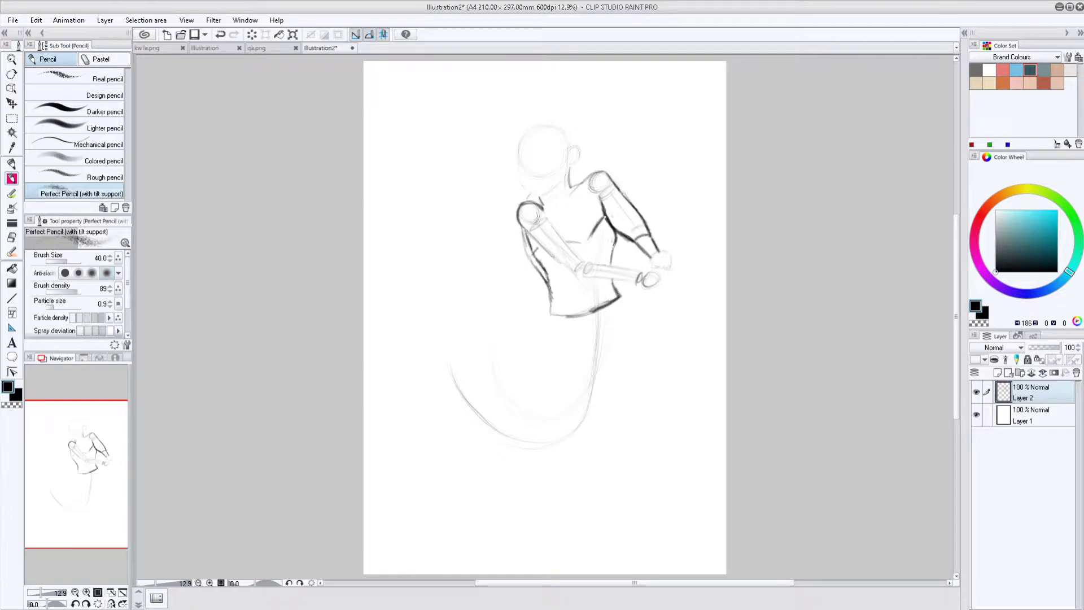
key(e)
drag(531, 234, 539, 286)
Step: Draw the hands gripping a sword hilt and add a short blade pointing down toward the tail
key(p)
mouse_move(663, 260)
mouse_down()
mouse_move(674, 271)
mouse_move(665, 276)
mouse_up()
key(ctrl+z)
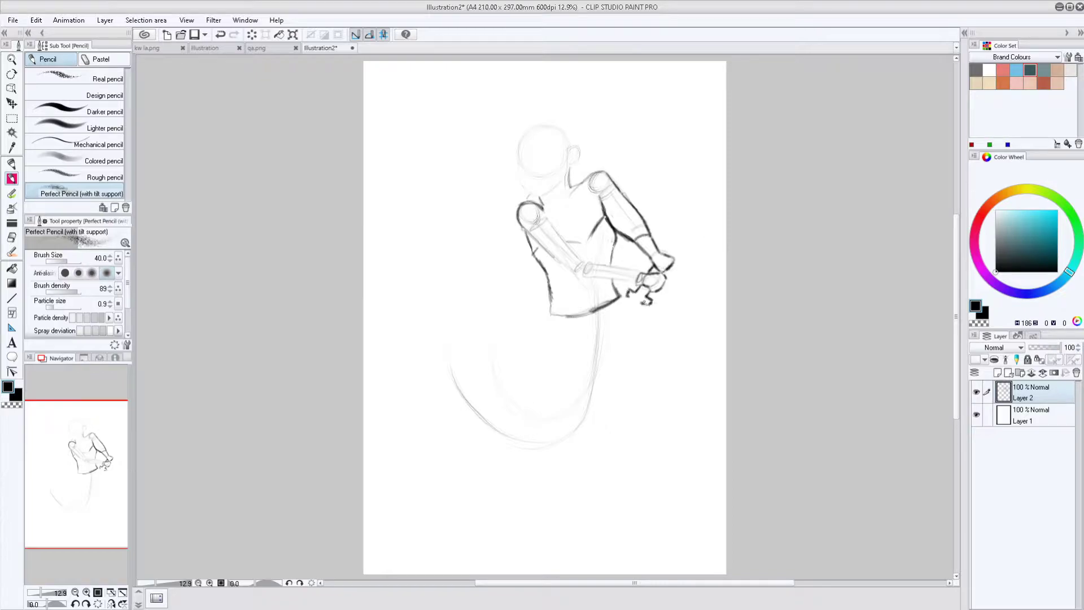
mouse_move(644, 304)
mouse_down()
mouse_move(604, 367)
mouse_move(595, 359)
mouse_move(588, 385)
mouse_up()
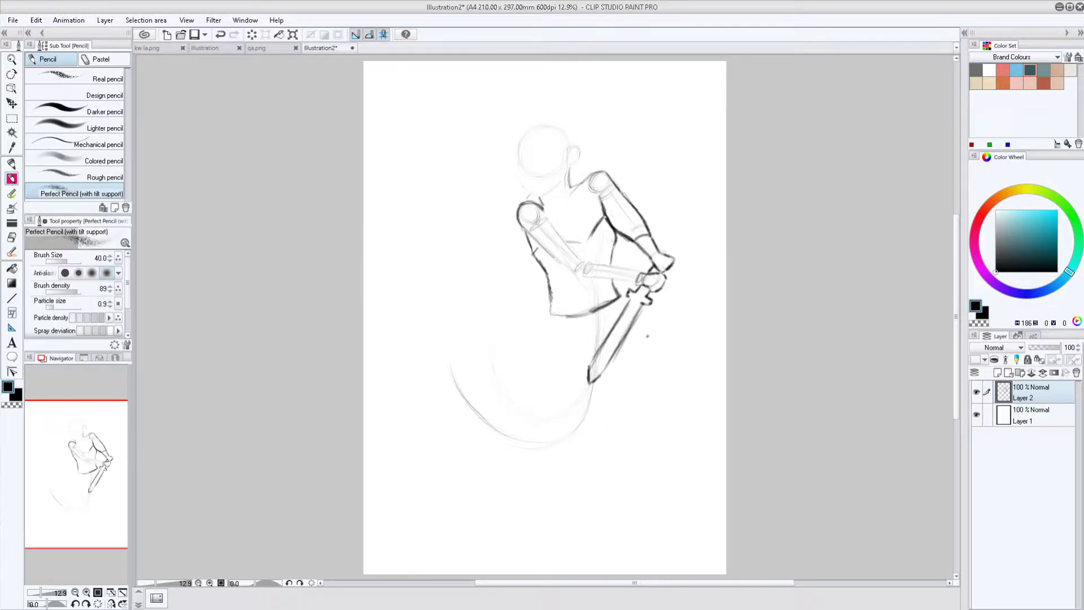
Step: Add the face's guide lines to the head and outline the near arm down to the hilt
drag(539, 129, 533, 181)
mouse_move(547, 218)
mouse_down()
mouse_move(582, 263)
mouse_move(562, 265)
mouse_move(642, 283)
mouse_up()
mouse_move(578, 261)
mouse_down()
mouse_move(645, 274)
mouse_move(633, 263)
mouse_up()
Step: Lasso the near upper arm and rotate it into a new angle across the chest
key(m)
mouse_move(548, 215)
mouse_down()
mouse_move(528, 265)
mouse_move(581, 282)
mouse_move(554, 214)
mouse_up()
key(ctrl+t)
mouse_move(619, 195)
mouse_down()
mouse_move(642, 177)
mouse_move(609, 223)
mouse_up()
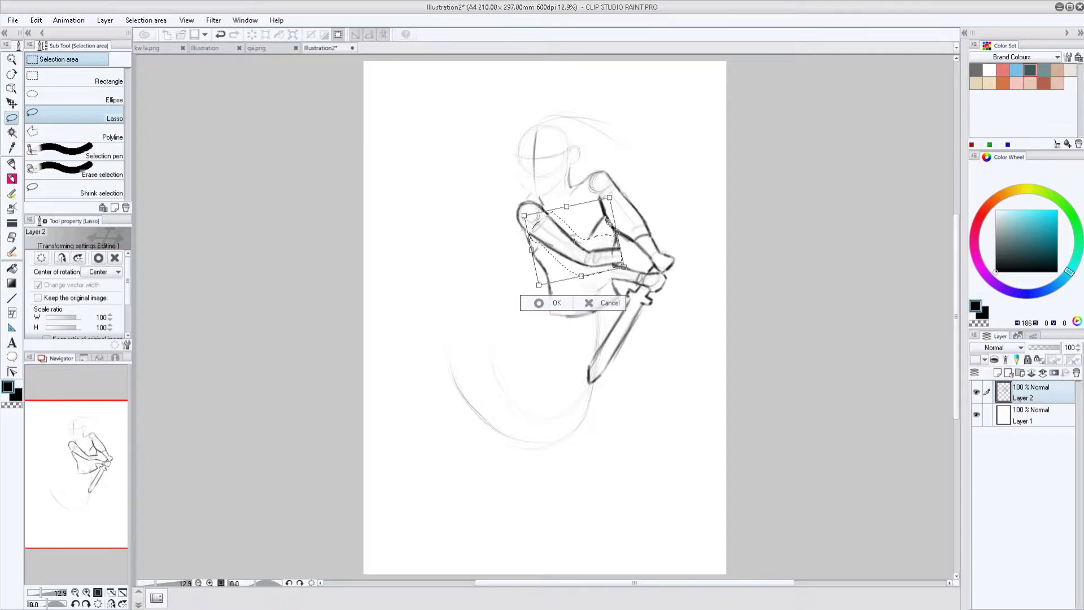
key(Return)
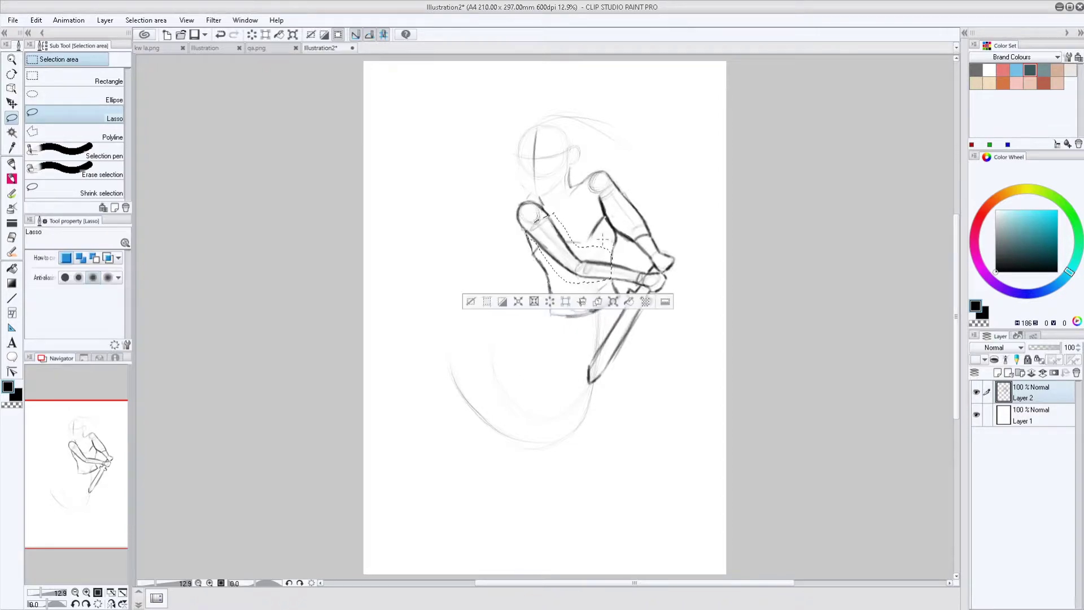
key(ctrl+t)
drag(590, 237, 580, 230)
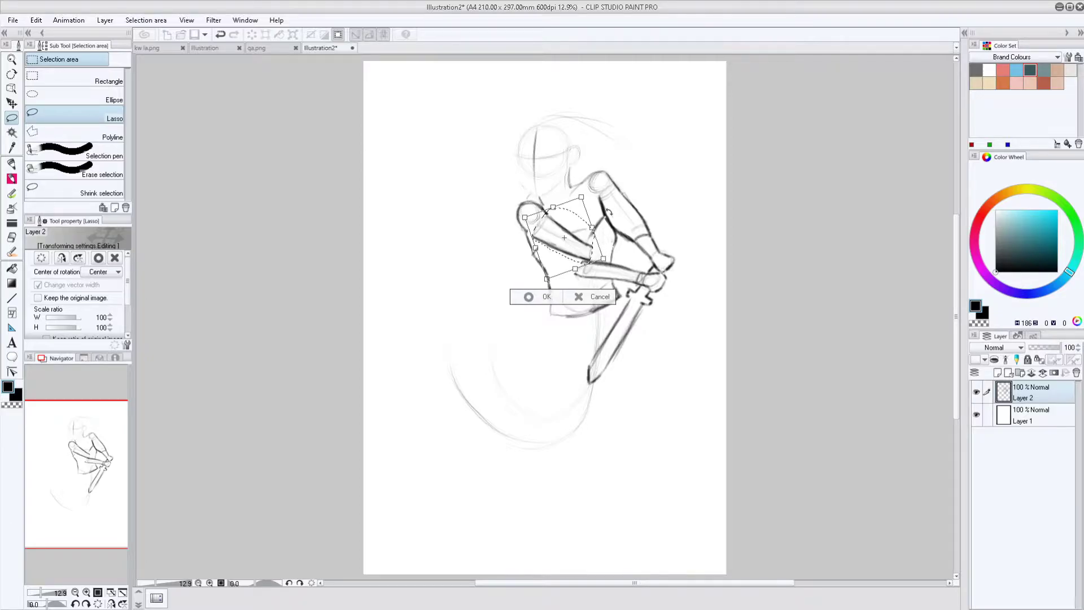
key(Return)
Step: Erase the old near forearm and redraw it as a straight arm reaching the sword hilt
key(e)
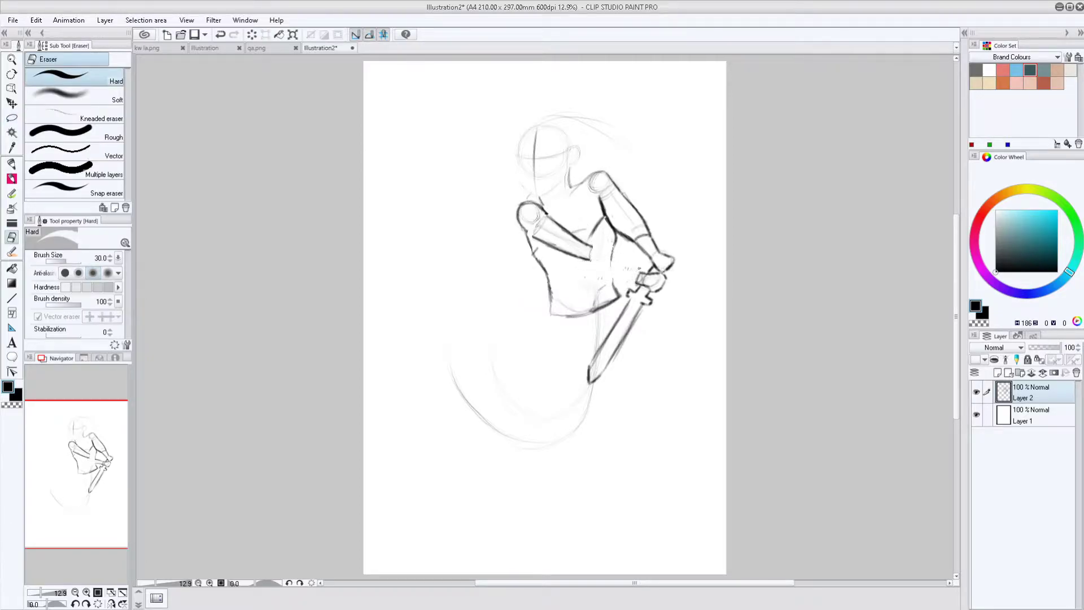
key(p)
key(p)
drag(589, 247, 639, 272)
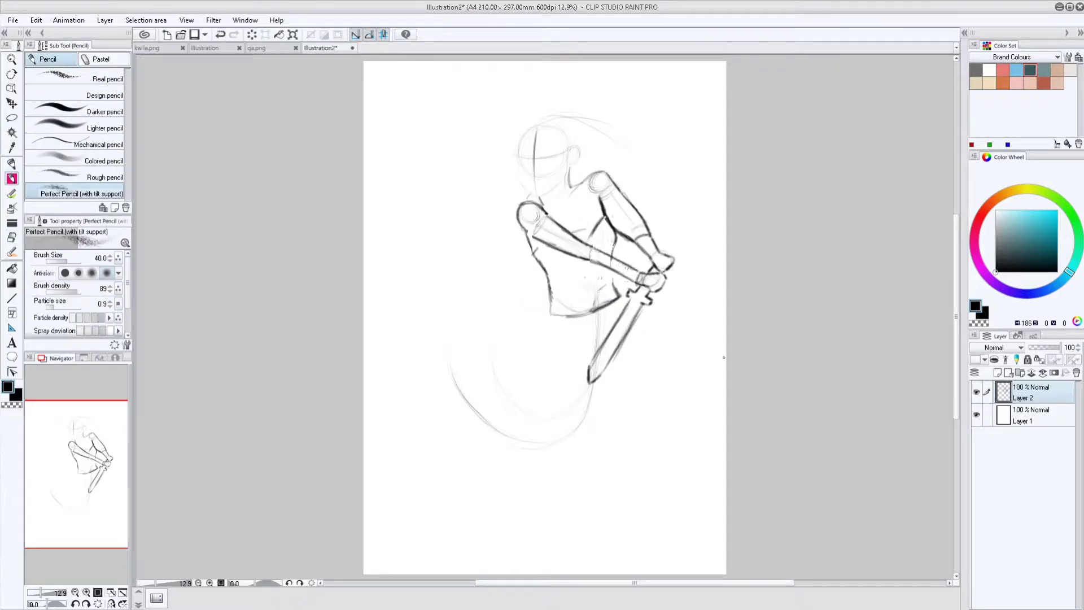
Step: Sketch the bust and neckline details on the torso, undoing the last stroke
drag(523, 228, 539, 241)
key(p)
key(p)
mouse_move(588, 178)
mouse_down()
mouse_move(568, 208)
mouse_move(584, 242)
mouse_move(559, 255)
mouse_up()
key(p)
key(p)
key(ctrl+z)
Step: Outline the thick mermaid tail from the hips, around the lower bend and up to its tapered end
mouse_move(527, 233)
mouse_down()
mouse_move(548, 271)
mouse_move(599, 300)
mouse_move(565, 308)
mouse_move(538, 397)
mouse_up()
mouse_move(624, 345)
mouse_down()
mouse_move(600, 415)
mouse_move(502, 443)
mouse_move(457, 387)
mouse_up()
mouse_move(546, 385)
mouse_down()
mouse_move(521, 412)
mouse_move(441, 340)
mouse_up()
mouse_move(551, 312)
mouse_down()
mouse_move(511, 418)
mouse_move(547, 380)
mouse_move(519, 414)
mouse_move(510, 400)
mouse_move(506, 473)
mouse_up()
mouse_move(627, 336)
mouse_down()
mouse_move(600, 449)
mouse_move(452, 411)
mouse_up()
drag(500, 469, 430, 336)
mouse_move(434, 346)
mouse_down()
mouse_move(531, 440)
mouse_move(621, 356)
mouse_up()
Step: Erase the stray lines along the tail's inner edge with the hard eraser at size 60
key(e)
drag(502, 480, 512, 457)
drag(517, 417, 551, 316)
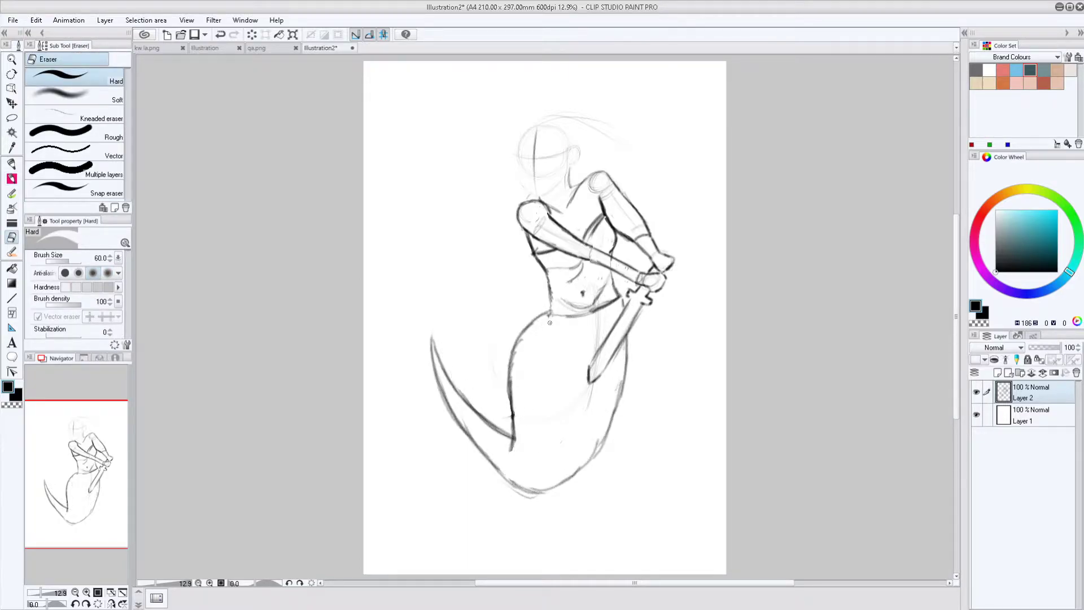
Step: Draw the two curved lobes of the tail fin rising from the end of the tail
key(p)
drag(450, 377, 493, 249)
mouse_move(492, 314)
mouse_down()
mouse_move(489, 238)
mouse_move(474, 216)
mouse_up()
mouse_move(473, 220)
mouse_down()
mouse_move(473, 264)
mouse_move(436, 373)
mouse_move(433, 339)
mouse_up()
mouse_move(474, 218)
mouse_down()
mouse_move(478, 253)
mouse_move(495, 271)
mouse_up()
drag(472, 226, 437, 324)
mouse_move(436, 384)
mouse_down()
mouse_move(383, 251)
mouse_move(402, 223)
mouse_up()
drag(407, 220, 419, 311)
drag(408, 257, 432, 349)
drag(413, 237, 408, 288)
Step: Move the whole figure lower on the page and thin out the heavy line along the near waist
scroll(668, 383, down, 2)
key(ctrl+t)
key(Return)
mouse_move(576, 376)
mouse_down()
mouse_move(569, 395)
mouse_move(556, 296)
mouse_move(571, 362)
mouse_up()
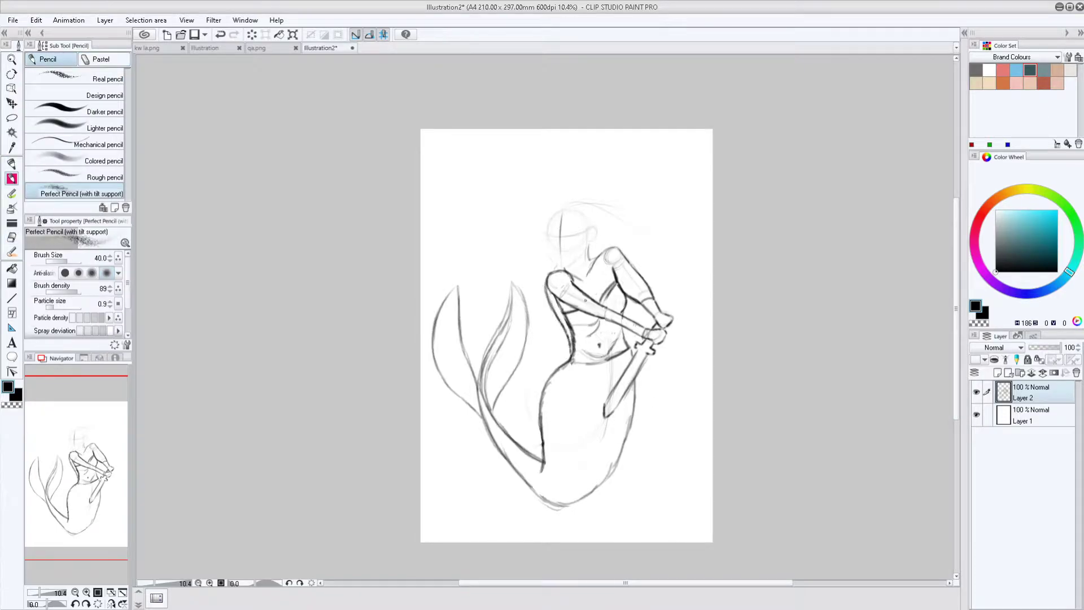
key(e)
drag(556, 296, 576, 359)
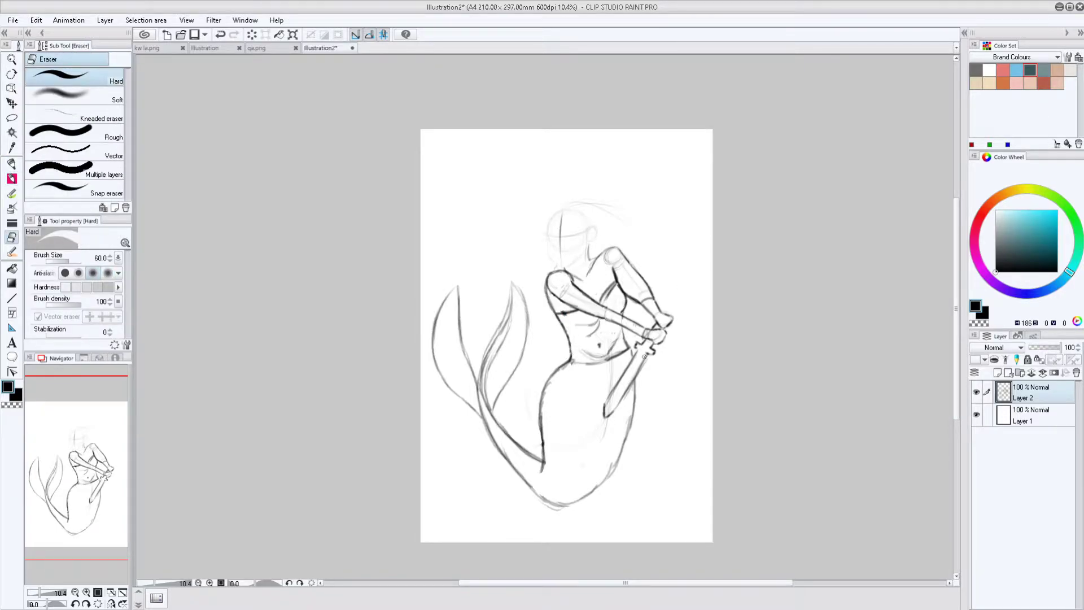
Step: Replace the short blade with a long one extending past the tail and add a straight rectangular crossguard
drag(646, 367, 604, 417)
key(p)
drag(618, 380, 531, 496)
drag(644, 366, 547, 500)
drag(579, 458, 518, 524)
drag(533, 493, 527, 502)
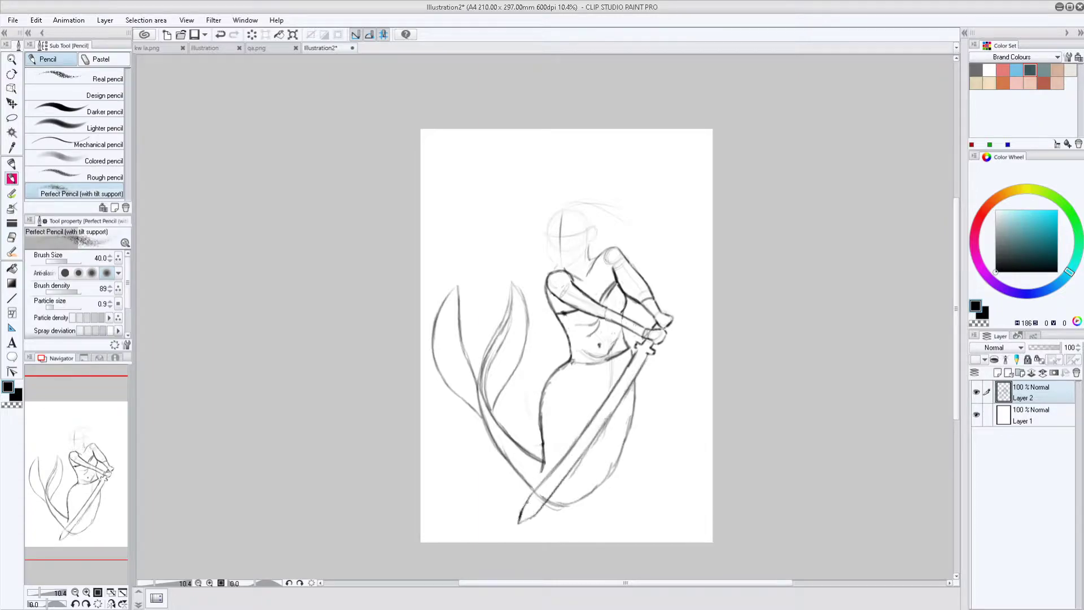
drag(630, 341, 669, 363)
Step: Strengthen the far arm's outline and draw the face with eyes, nose, mouth and head contour
drag(613, 270, 637, 299)
drag(612, 267, 651, 313)
key(p)
key(p)
mouse_move(618, 275)
mouse_down()
mouse_move(629, 311)
mouse_move(647, 311)
mouse_up()
mouse_move(660, 310)
mouse_down()
mouse_move(626, 260)
mouse_move(562, 270)
mouse_move(546, 226)
mouse_move(592, 226)
mouse_move(552, 214)
mouse_up()
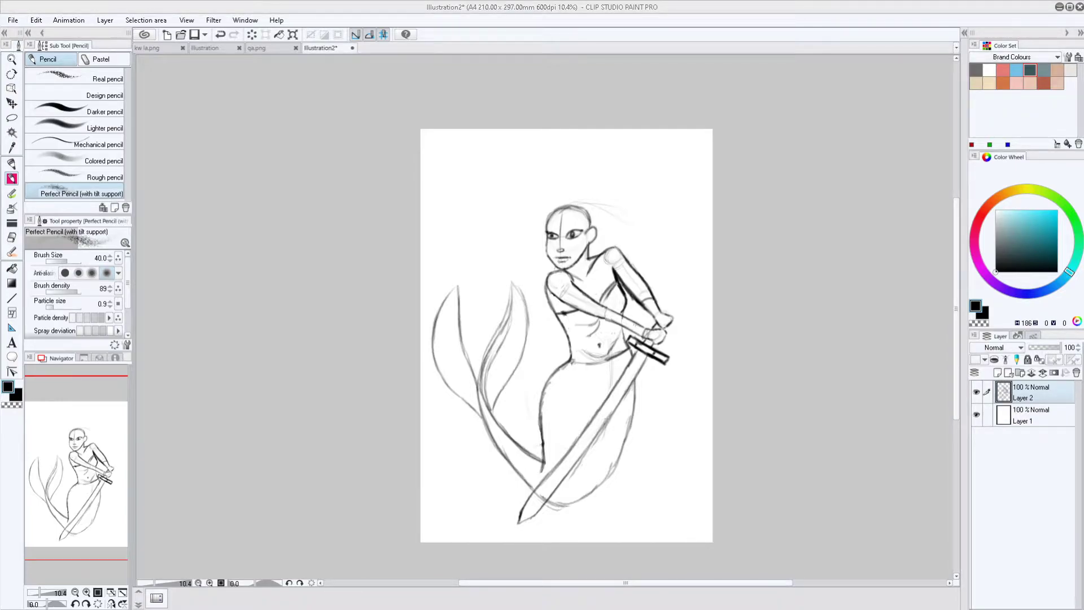
Step: Draw the top's neckline and the curved front panel seams of the corset on the torso
mouse_move(590, 273)
mouse_down()
mouse_move(614, 286)
mouse_move(620, 305)
mouse_up()
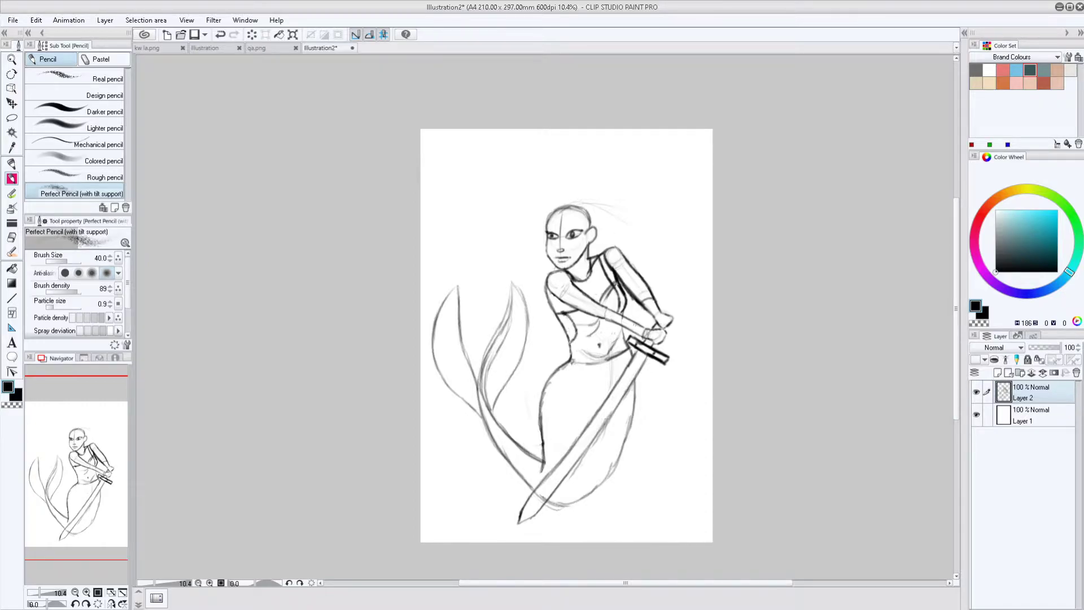
key(p)
key(p)
drag(588, 314, 597, 362)
drag(620, 323, 614, 355)
key(ctrl+z)
key(ctrl+z)
drag(628, 277, 611, 355)
Step: Draw a bow with hanging ribbons at the near hip and a trim line along the tail's inner edge
mouse_move(614, 320)
mouse_down()
mouse_move(596, 362)
mouse_move(544, 346)
mouse_move(531, 377)
mouse_up()
key(p)
key(ctrl+z)
key(ctrl+z)
key(p)
drag(567, 356, 575, 427)
drag(565, 364, 553, 449)
mouse_move(558, 412)
mouse_down()
mouse_move(555, 464)
mouse_move(480, 389)
mouse_up()
key(ctrl+z)
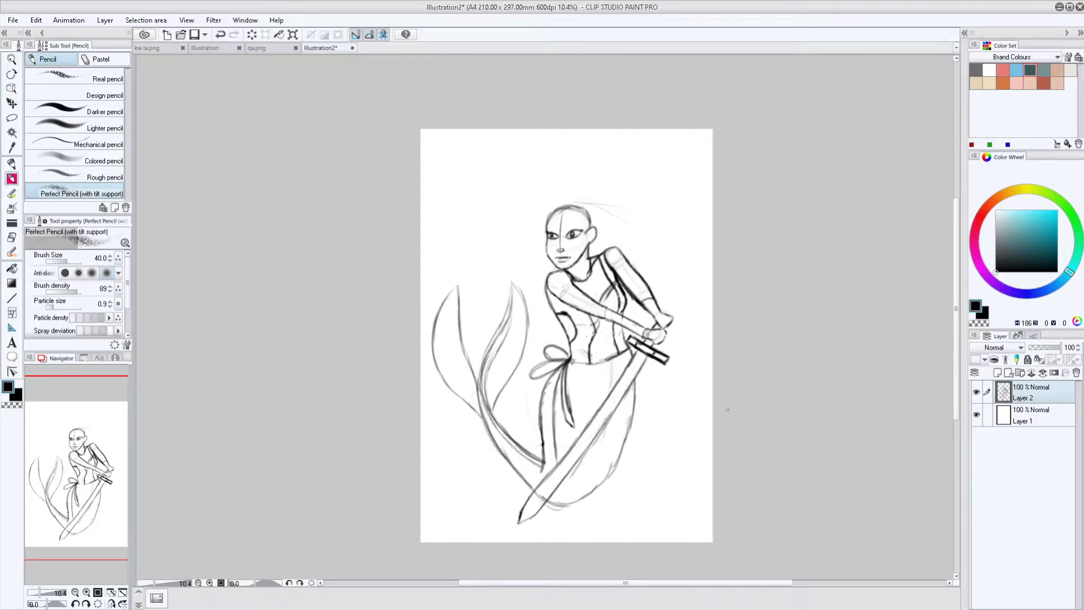
Step: Try sketching a voluminous hairstyle around the head
drag(581, 209, 545, 230)
mouse_move(548, 273)
mouse_down()
mouse_move(512, 241)
mouse_move(559, 175)
mouse_move(615, 189)
mouse_up()
mouse_move(618, 252)
mouse_down()
mouse_move(548, 169)
mouse_move(525, 266)
mouse_up()
mouse_move(615, 206)
mouse_down()
mouse_move(593, 260)
mouse_move(522, 170)
mouse_up()
drag(536, 268, 533, 186)
drag(621, 189, 588, 167)
drag(626, 243, 617, 181)
Step: Touch up the facial details with freckles and erase the trial hair lines around the head
mouse_move(547, 229)
mouse_down()
mouse_move(586, 214)
mouse_move(545, 220)
mouse_move(586, 248)
mouse_up()
key(ctrl+z)
key(e)
key(p)
key(e)
drag(545, 214, 515, 274)
key(p)
mouse_move(558, 231)
mouse_down()
mouse_move(534, 270)
mouse_move(595, 182)
mouse_move(534, 207)
mouse_up()
key(e)
drag(581, 165, 531, 186)
mouse_move(514, 271)
mouse_down()
mouse_move(607, 167)
mouse_move(605, 146)
mouse_up()
key(p)
Step: Draw a round afro with a bumpy, curly outline around the head and erase the lines overlapping the hairline
drag(532, 255, 530, 247)
mouse_move(586, 206)
mouse_down()
mouse_move(587, 248)
mouse_move(616, 220)
mouse_move(565, 178)
mouse_move(528, 260)
mouse_up()
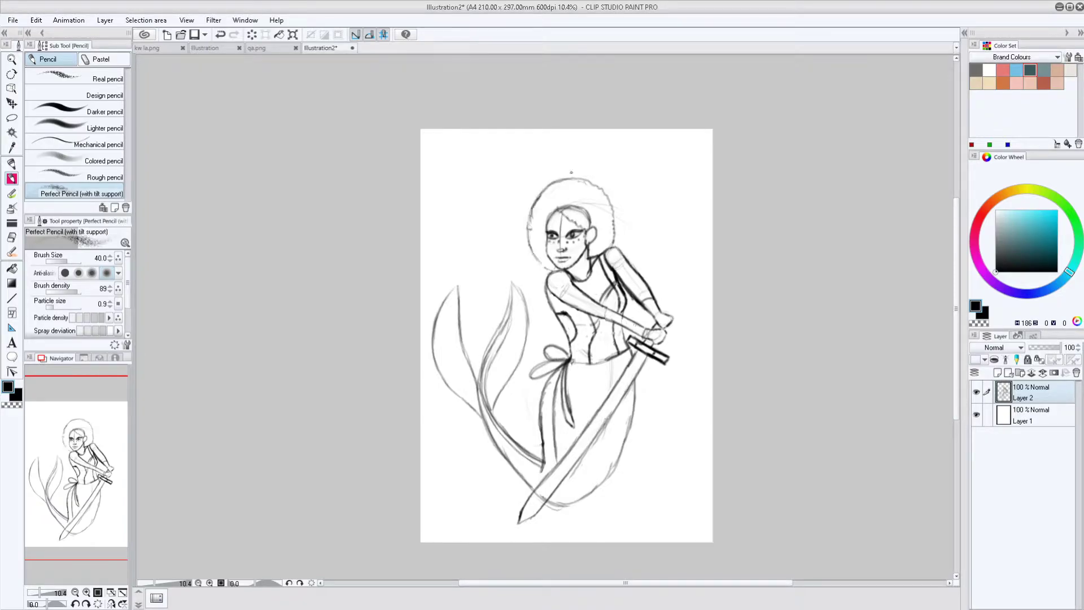
mouse_move(616, 247)
mouse_down()
mouse_move(607, 181)
mouse_move(553, 175)
mouse_up()
mouse_move(559, 180)
mouse_down()
mouse_move(531, 249)
mouse_move(545, 267)
mouse_up()
key(e)
mouse_move(559, 204)
mouse_down()
mouse_move(594, 223)
mouse_move(573, 178)
mouse_up()
key(p)
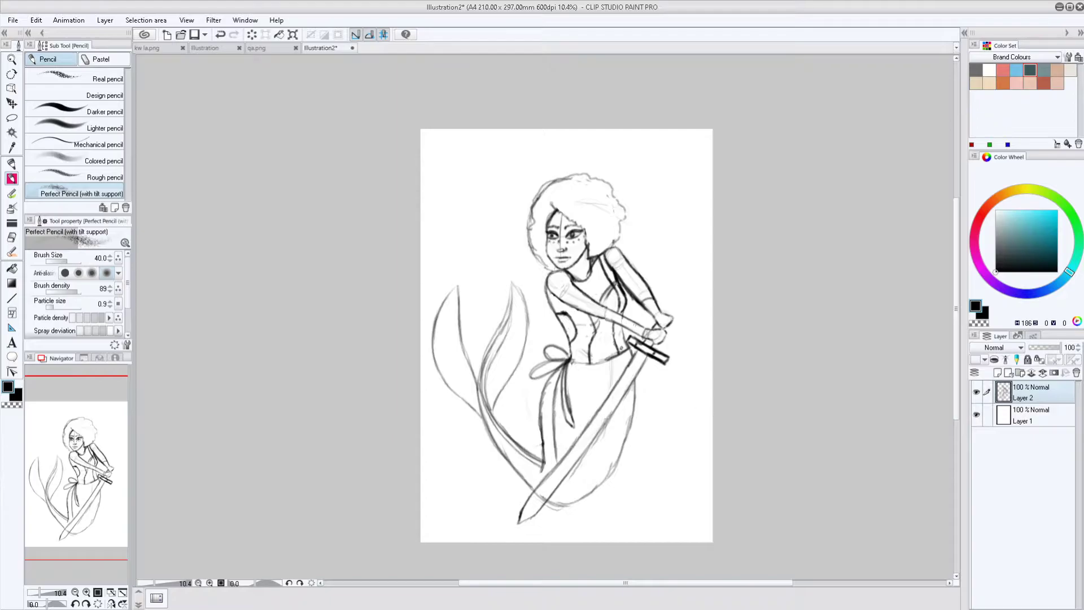
Step: Add horizontal bands and studs to the corset, and a row of dots along the tail's trim
drag(579, 281, 607, 277)
mouse_move(588, 294)
mouse_down()
mouse_move(616, 289)
mouse_move(621, 300)
mouse_up()
mouse_move(594, 330)
mouse_down()
mouse_move(615, 325)
mouse_move(616, 336)
mouse_up()
drag(590, 350, 615, 345)
drag(593, 359, 614, 354)
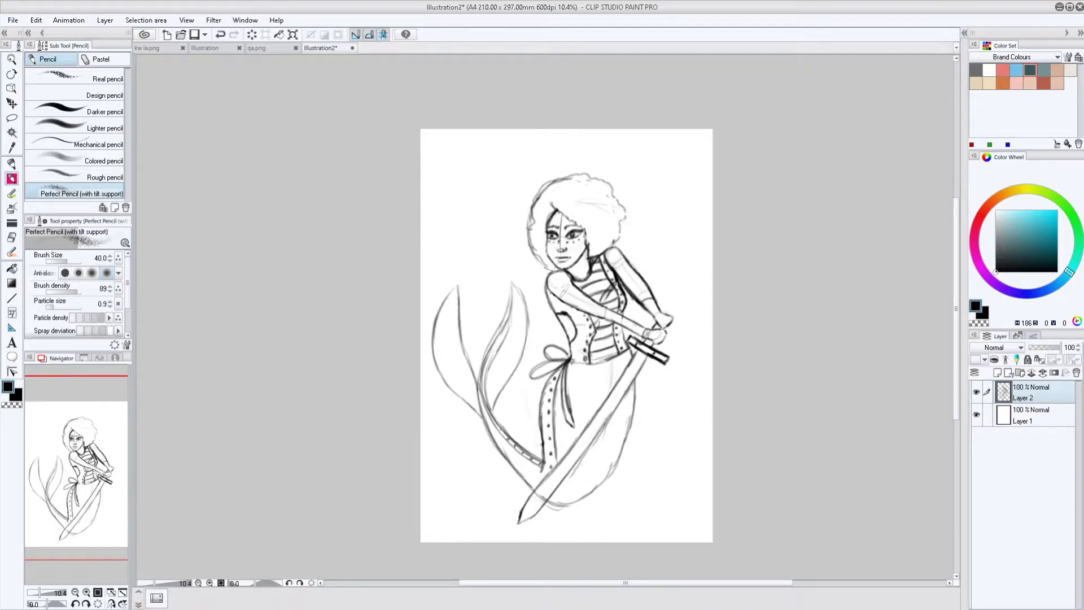
Step: Move the whole drawing slightly up and to the right on the page
key(e)
key(ctrl+t)
drag(541, 519, 555, 504)
key(Return)
key(p)
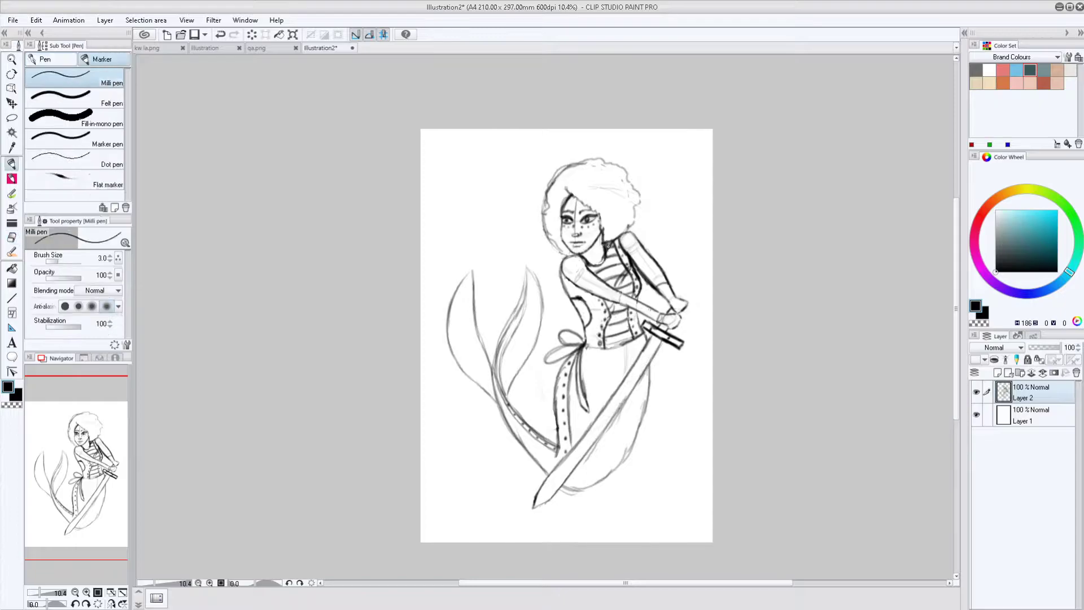
Step: Draw a rounded cuff around the far arm and a groove line down the length of the sword blade
key(e)
key(p)
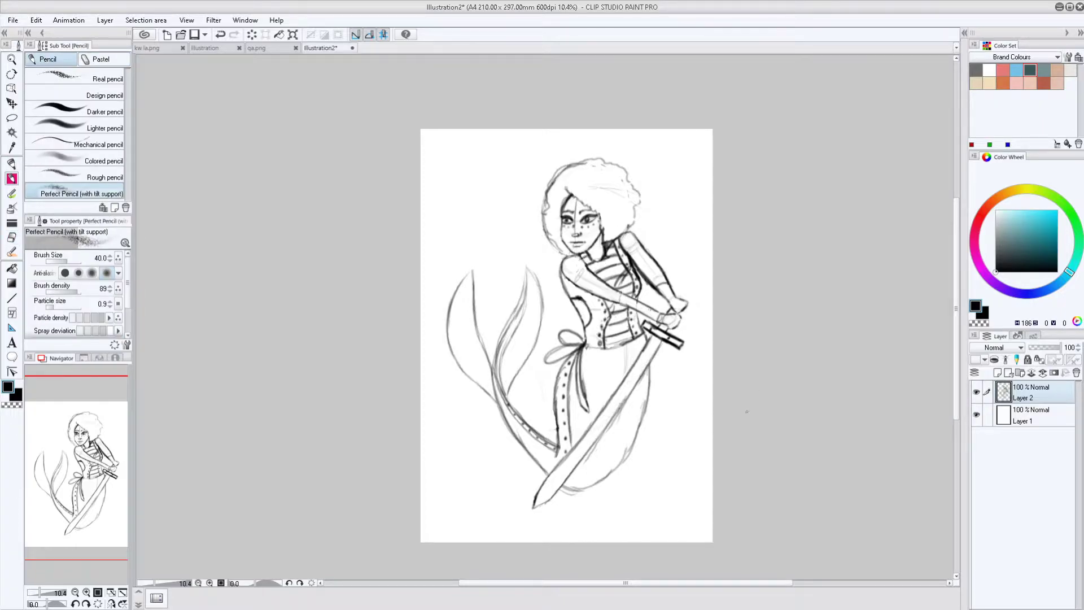
mouse_move(638, 265)
mouse_down()
mouse_move(655, 248)
mouse_move(650, 259)
mouse_up()
drag(654, 338, 546, 495)
drag(610, 408, 562, 478)
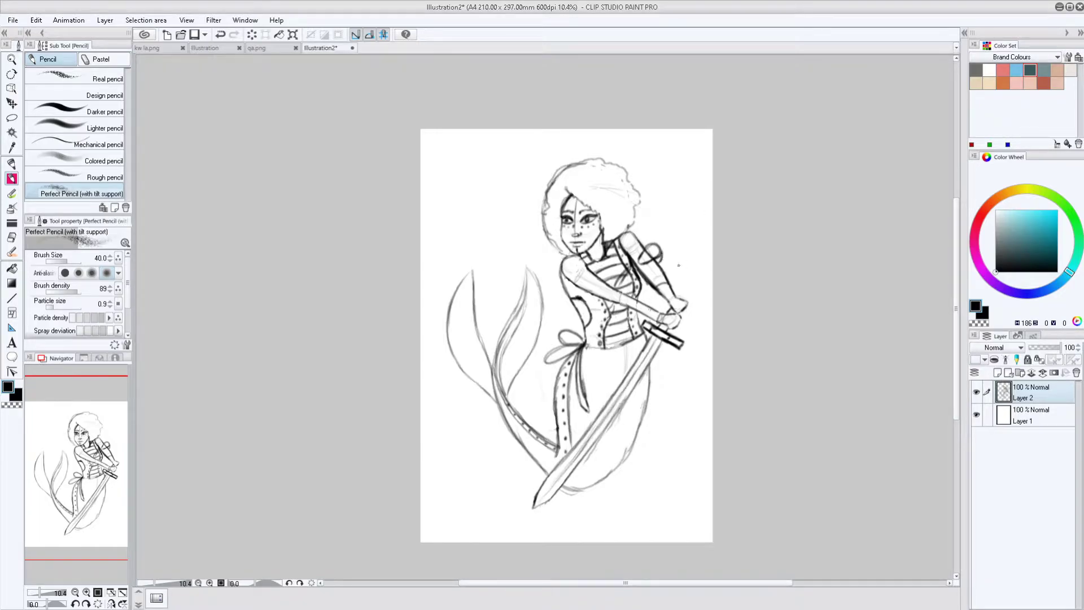
Step: Erase the arm outlines that overlap the cuff on the far arm
key(p)
key(p)
key(p)
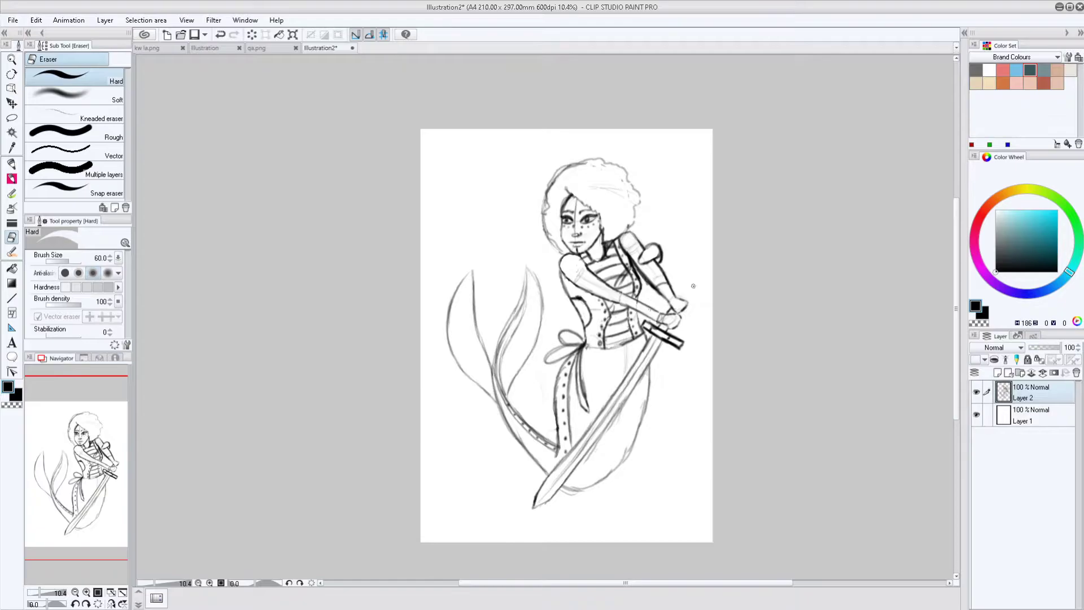
Step: Redraw the tail's outer curve from hip to blade as one clean line and erase the rough lines beside it
key(p)
mouse_move(653, 367)
mouse_down()
mouse_move(607, 488)
mouse_move(562, 486)
mouse_up()
key(e)
mouse_move(633, 435)
mouse_down()
mouse_move(610, 485)
mouse_move(573, 480)
mouse_up()
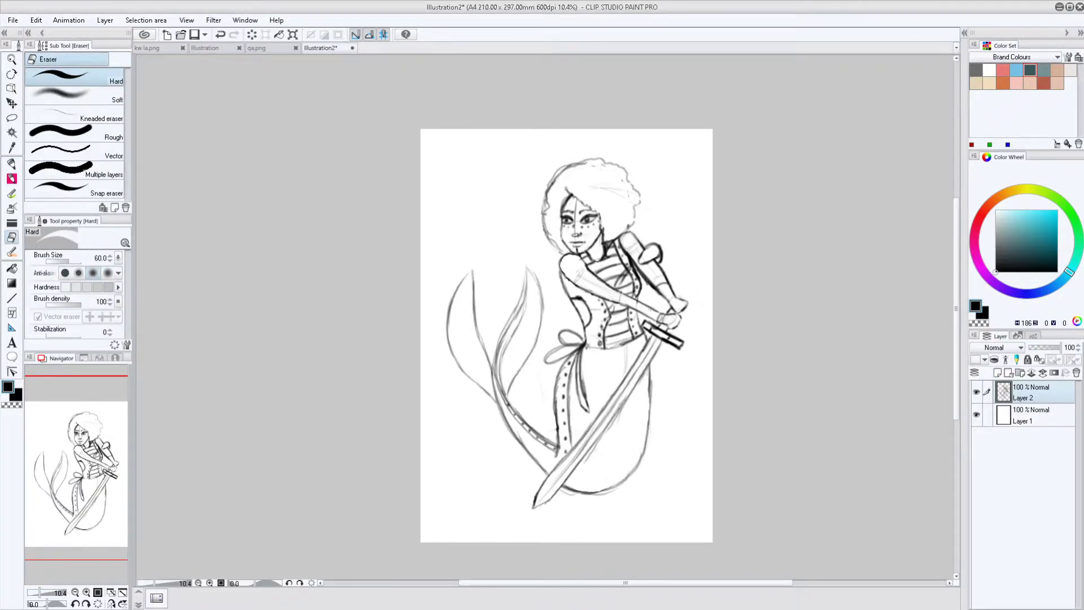
Step: Lower the sketch layer's opacity to 37% and add two new layers for working over the sketch
key(p)
click(997, 372)
click(1040, 415)
drag(1061, 347, 1042, 350)
scroll(588, 237, up, 5)
click(11, 164)
click(998, 373)
Step: Try inking the face outline from the hairline around the jaw with a black Real G-Pen
drag(571, 184, 678, 333)
mouse_move(604, 282)
mouse_down()
mouse_move(666, 260)
mouse_move(661, 271)
mouse_up()
key(ctrl+z)
key(ctrl+z)
drag(627, 266, 658, 259)
key(ctrl+z)
mouse_move(635, 388)
mouse_down()
mouse_move(678, 332)
mouse_move(658, 363)
mouse_up()
Step: Try inking the eyebrows, heavy-lidded eyes and the freckles below them in black
mouse_move(533, 265)
mouse_down()
mouse_move(578, 282)
mouse_move(555, 269)
mouse_move(577, 282)
mouse_move(552, 288)
mouse_up()
key(ctrl+z)
mouse_move(535, 279)
mouse_down()
mouse_move(577, 282)
mouse_move(556, 287)
mouse_move(557, 277)
mouse_up()
key(ctrl+z)
key(ctrl+z)
mouse_move(551, 274)
mouse_down()
mouse_move(566, 286)
mouse_move(655, 250)
mouse_up()
mouse_move(560, 257)
mouse_down()
mouse_move(596, 269)
mouse_move(553, 267)
mouse_up()
drag(593, 293, 602, 265)
click(635, 286)
click(655, 286)
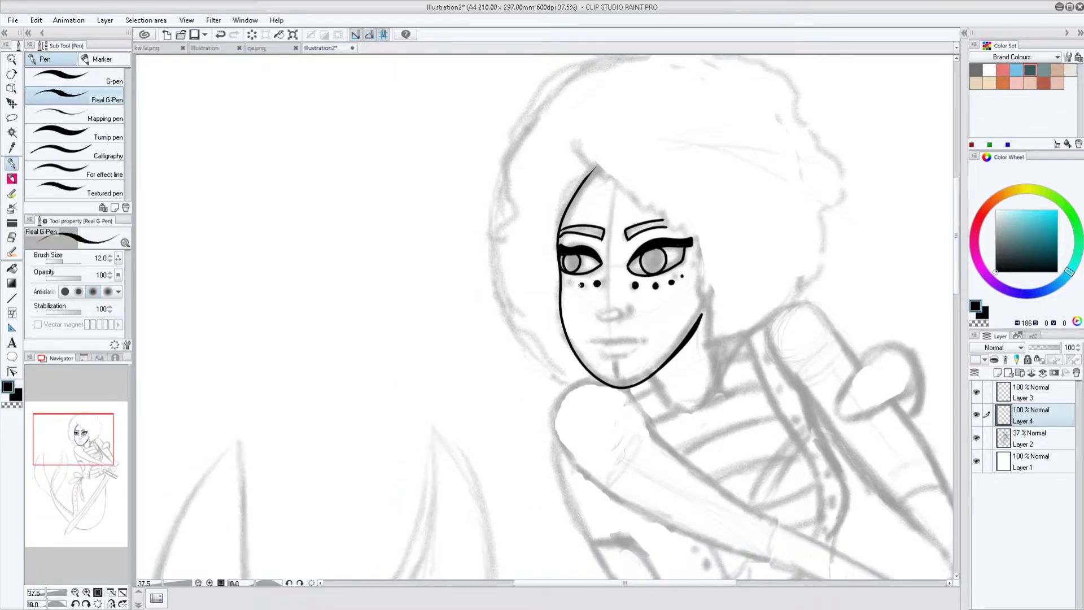
Step: Try inking the nose, the mouth line and the lower lip in black
drag(600, 306, 628, 319)
drag(626, 310, 648, 340)
key(ctrl+z)
drag(582, 342, 648, 341)
drag(600, 352, 633, 354)
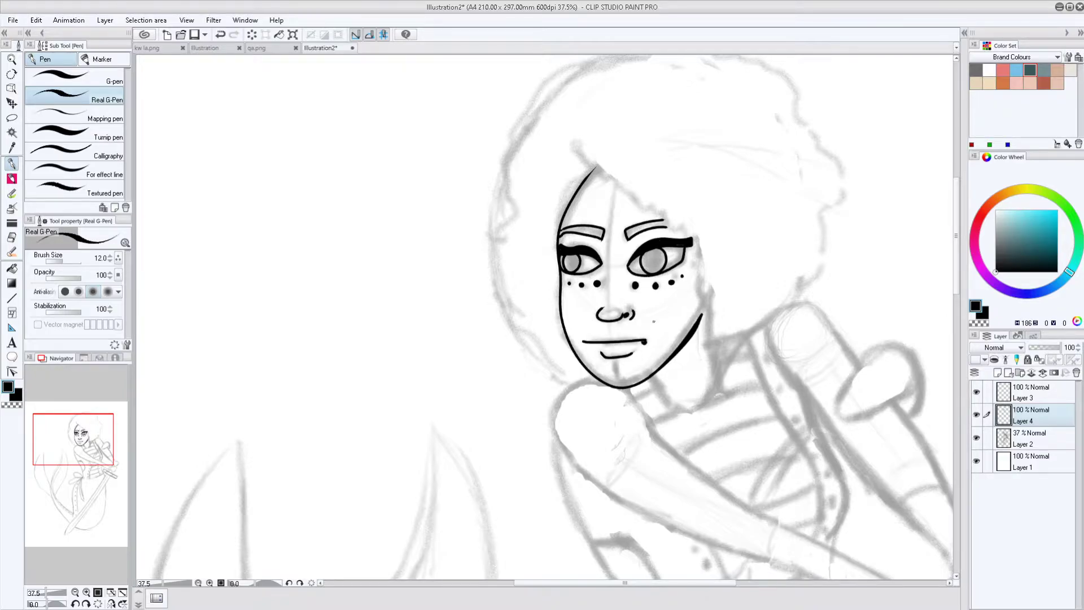
scroll(649, 300, down, 2)
scroll(650, 299, down, 3)
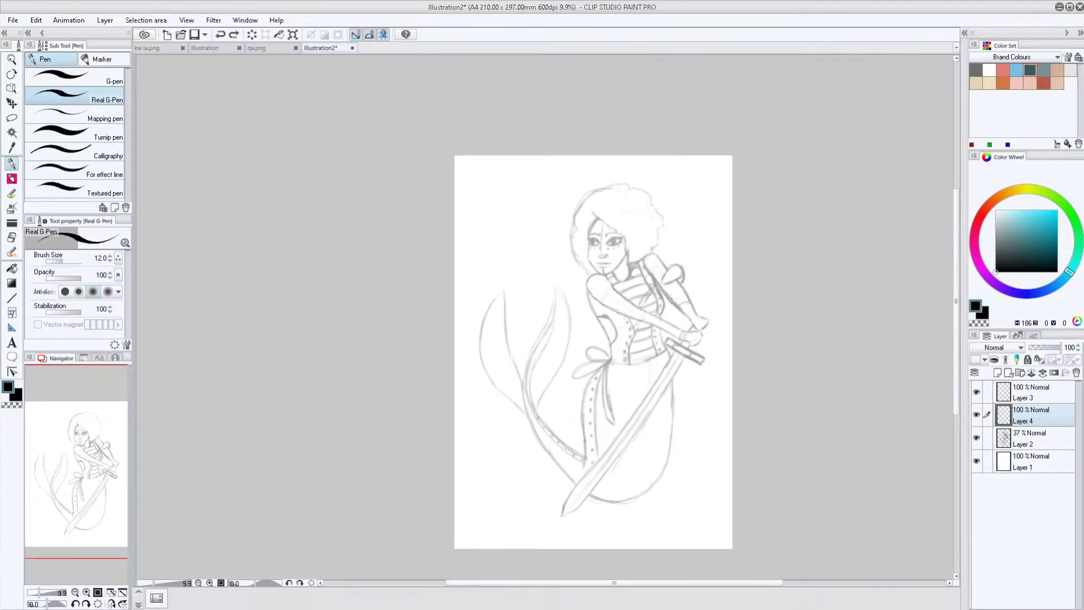
Step: Outline the face in reddish brown with the Opaque 1 brush and place the sketch layer above the colour layers
click(1044, 83)
click(1032, 234)
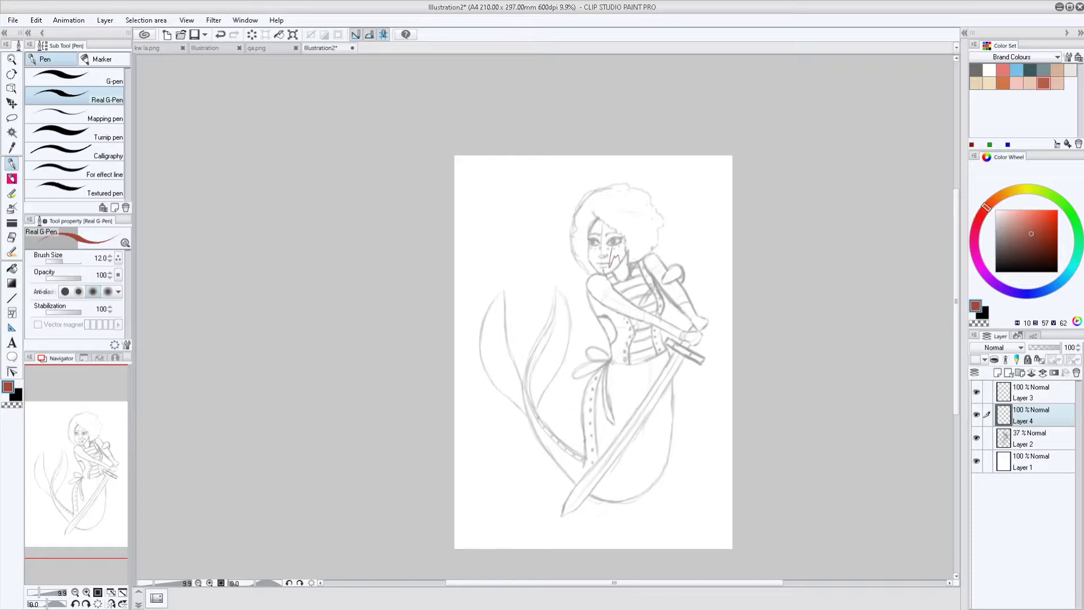
key(b)
scroll(614, 258, up, 3)
drag(587, 212, 564, 316)
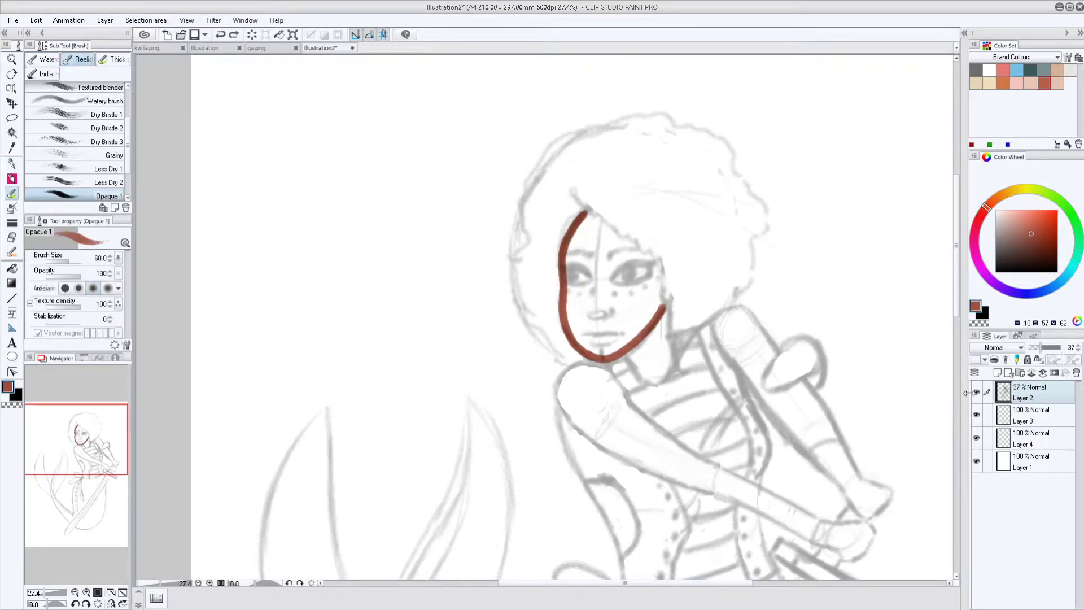
drag(1028, 438, 1028, 390)
Step: Outline the afro in reddish brown, paint in its side beside the face and start the near shoulder's outline
drag(585, 181, 551, 249)
mouse_move(537, 317)
mouse_down()
mouse_move(700, 122)
mouse_move(757, 271)
mouse_up()
scroll(565, 282, down, 1)
drag(542, 251, 570, 338)
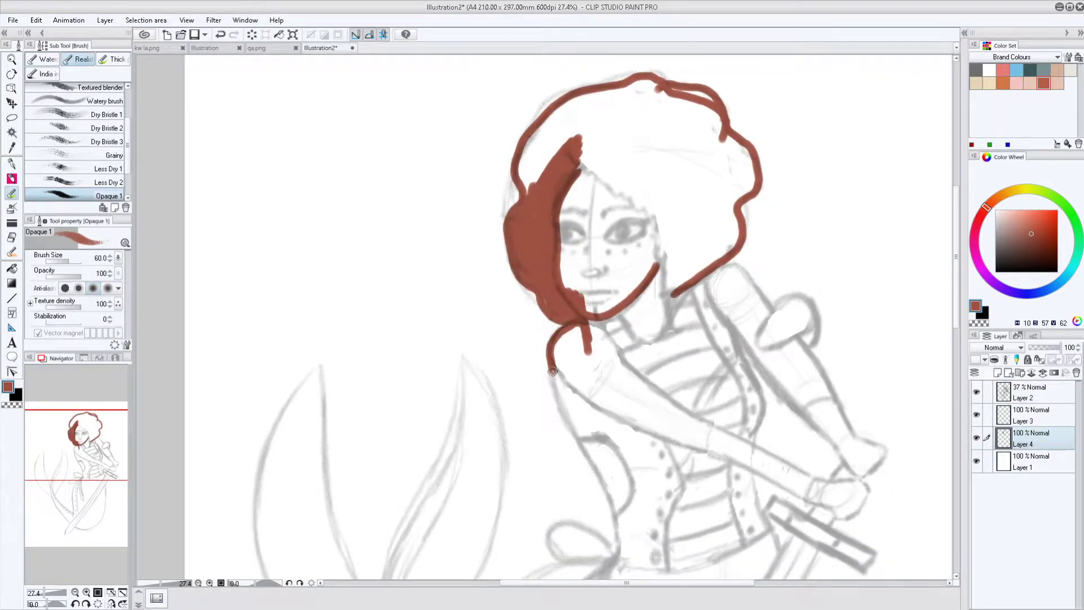
Step: Trace the torso, the tail with its two fins and the long sword blade in reddish brown
scroll(564, 317, down, 5)
drag(658, 56, 593, 460)
drag(602, 362, 491, 497)
scroll(564, 316, up, 3)
drag(520, 170, 543, 469)
drag(447, 525, 381, 300)
scroll(382, 299, down, 5)
mouse_move(545, 448)
mouse_down()
mouse_move(811, 305)
mouse_move(814, 56)
mouse_up()
Step: Trace both arms, the cuff, the gripping hands and the sword's crossguard in reddish brown
scroll(565, 316, up, 4)
drag(627, 305, 722, 372)
drag(639, 345, 582, 446)
scroll(542, 217, up, 3)
drag(543, 218, 619, 316)
drag(599, 249, 655, 390)
mouse_move(695, 294)
mouse_down()
mouse_move(564, 438)
mouse_move(660, 337)
mouse_move(682, 342)
mouse_move(565, 248)
mouse_up()
scroll(661, 336, down, 3)
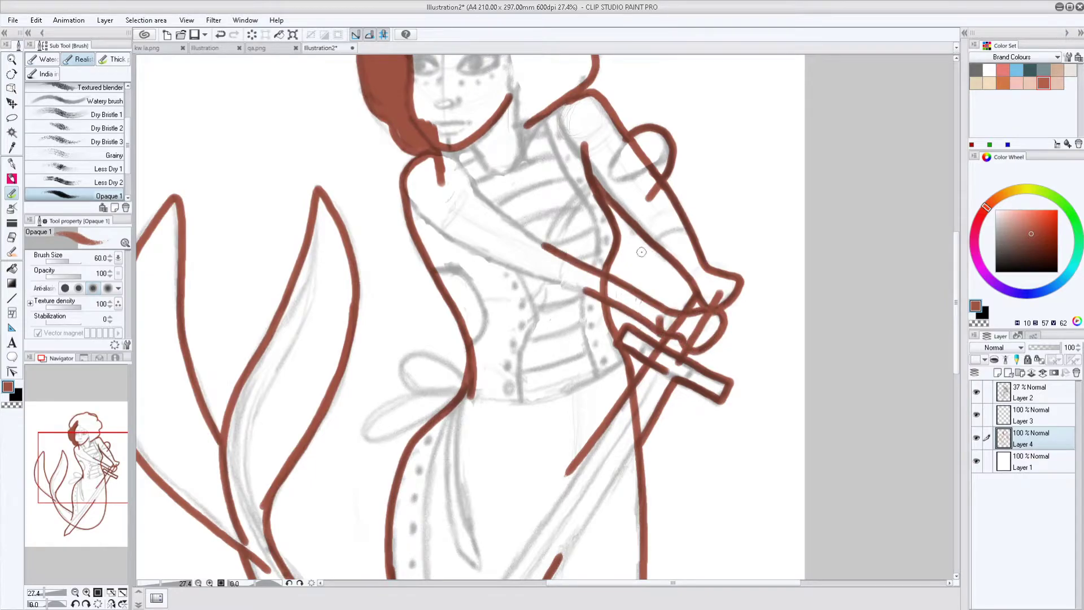
Step: Fill the outlined mermaid silhouette with the same reddish brown
scroll(542, 317, down, 3)
click(11, 268)
click(510, 200)
Step: Paint over the unfilled gaps in the hair, face, cuff, hands, crossguard, blade and tail with reddish brown
key(b)
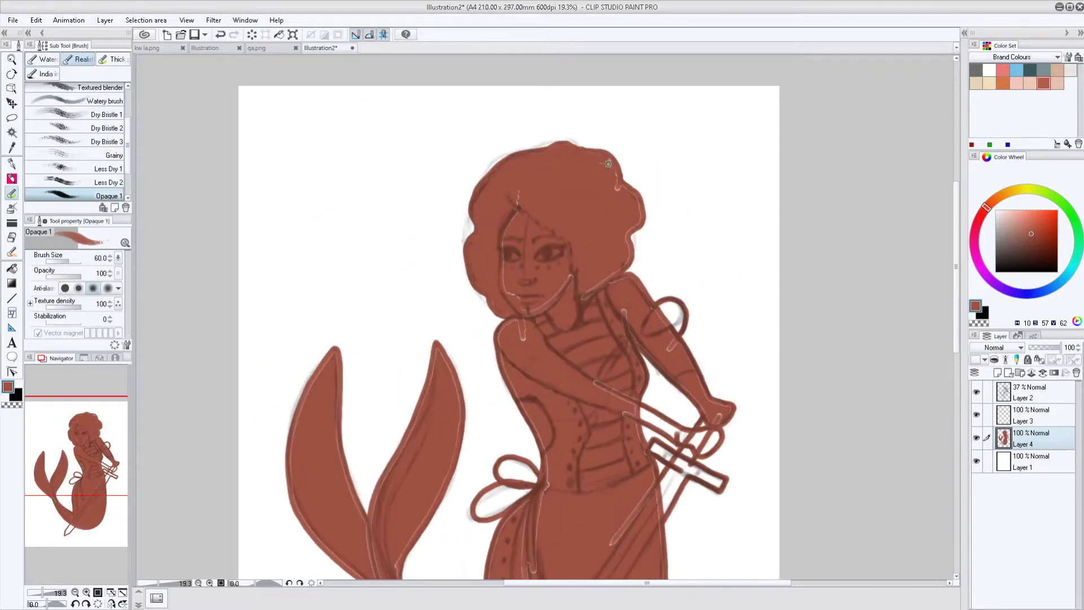
drag(693, 395, 654, 475)
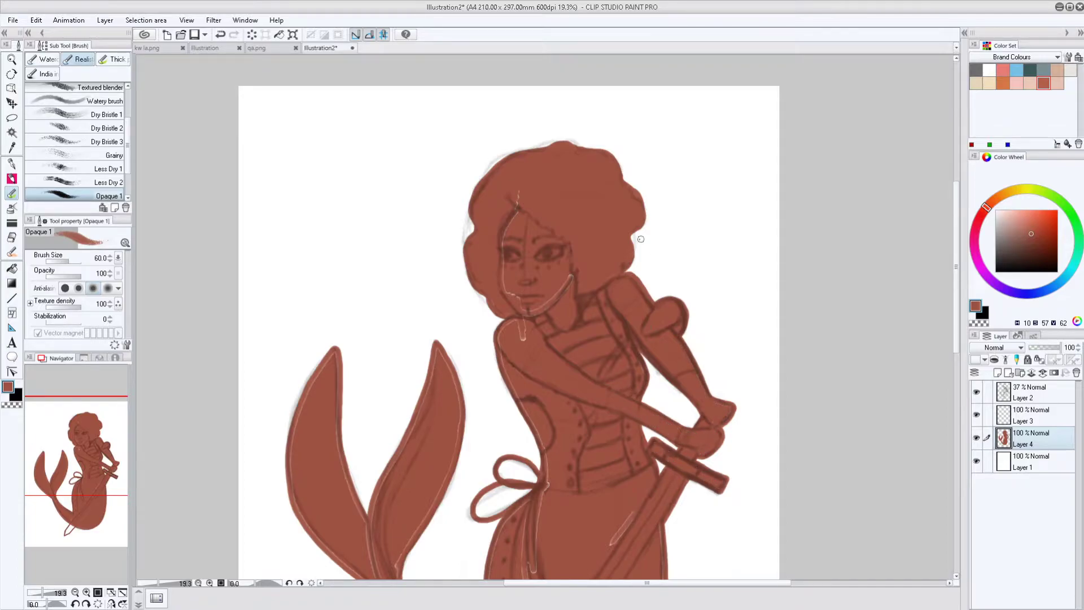
drag(500, 344, 585, 168)
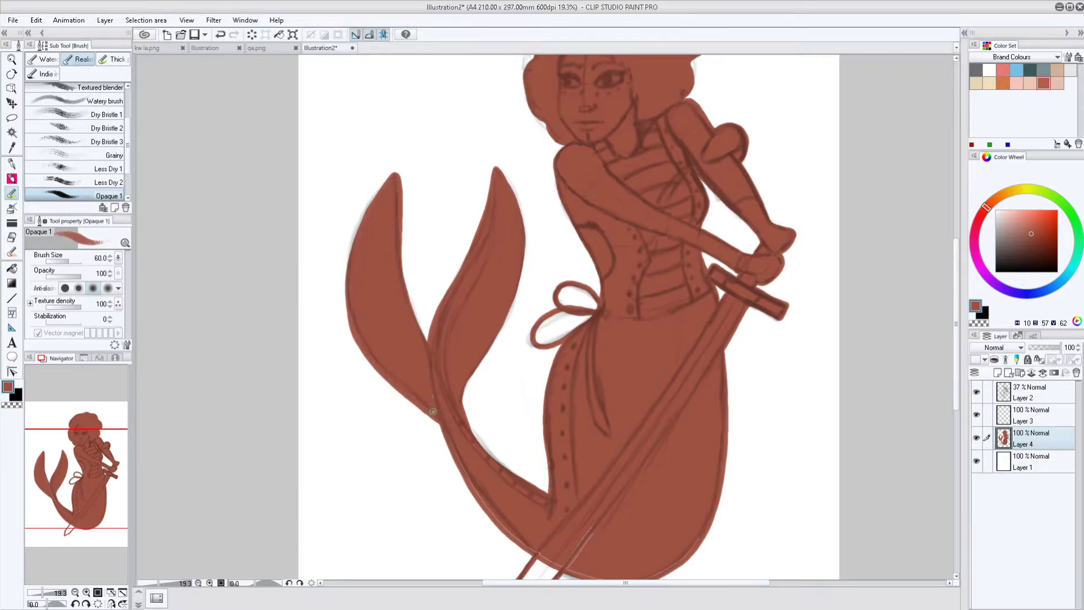
scroll(452, 440, down, 3)
scroll(695, 424, up, 5)
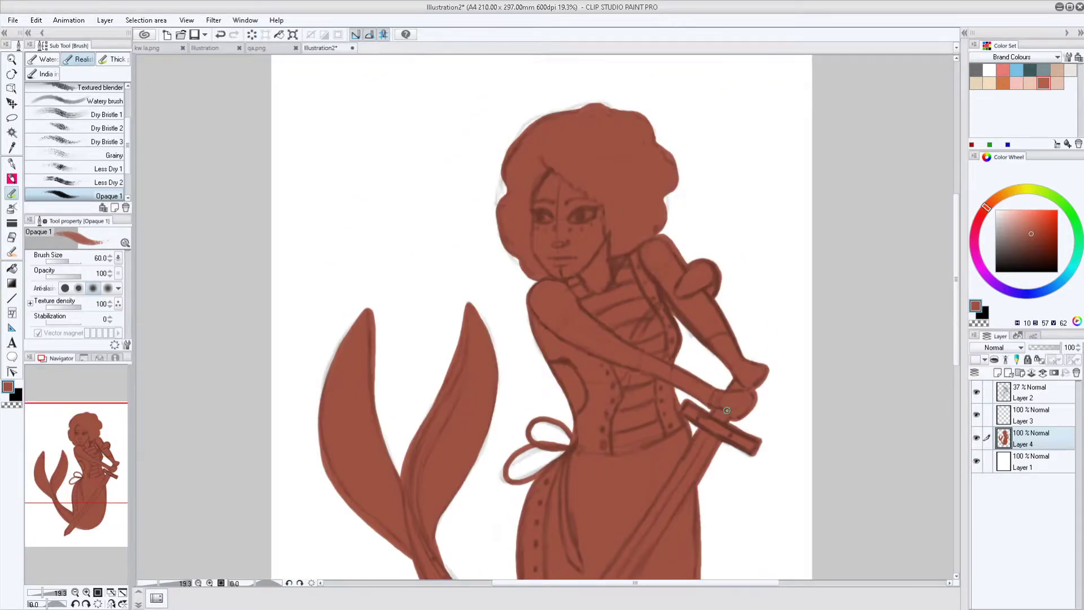
scroll(727, 411, down, 3)
Step: Clip Layer 3 to the base silhouette and paint the whole afro dark brown
click(1038, 417)
click(1023, 257)
drag(531, 113, 597, 265)
mouse_move(607, 197)
mouse_down()
mouse_move(612, 236)
mouse_move(577, 283)
mouse_up()
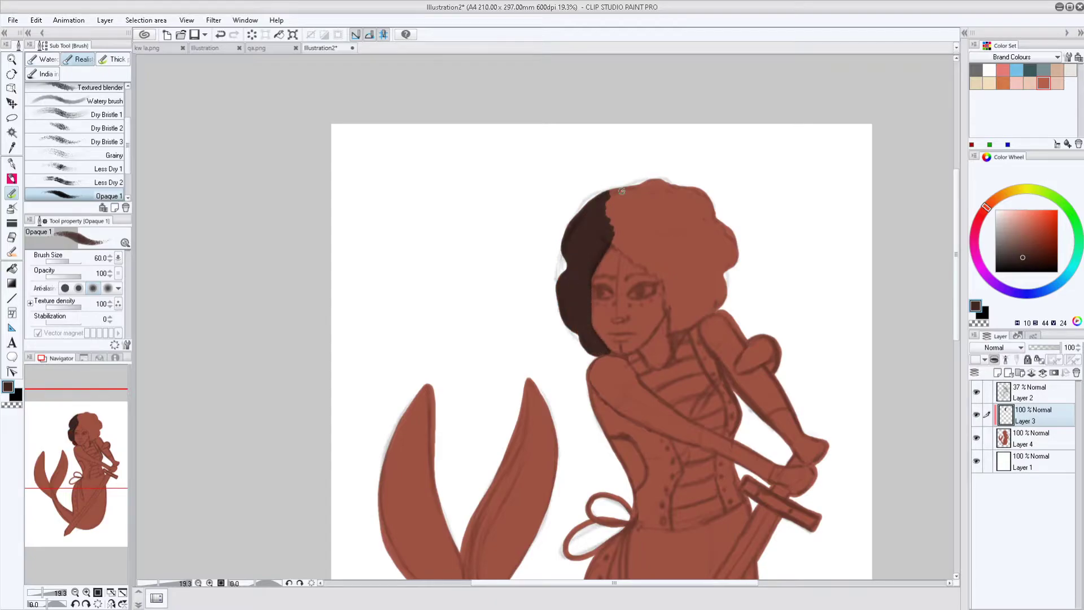
mouse_move(670, 322)
mouse_down()
mouse_move(720, 237)
mouse_move(678, 192)
mouse_move(661, 271)
mouse_move(702, 267)
mouse_move(674, 99)
mouse_up()
Step: Paint the sleeveless vest dark brown around the side cut-out and along its front edges
drag(611, 328, 601, 270)
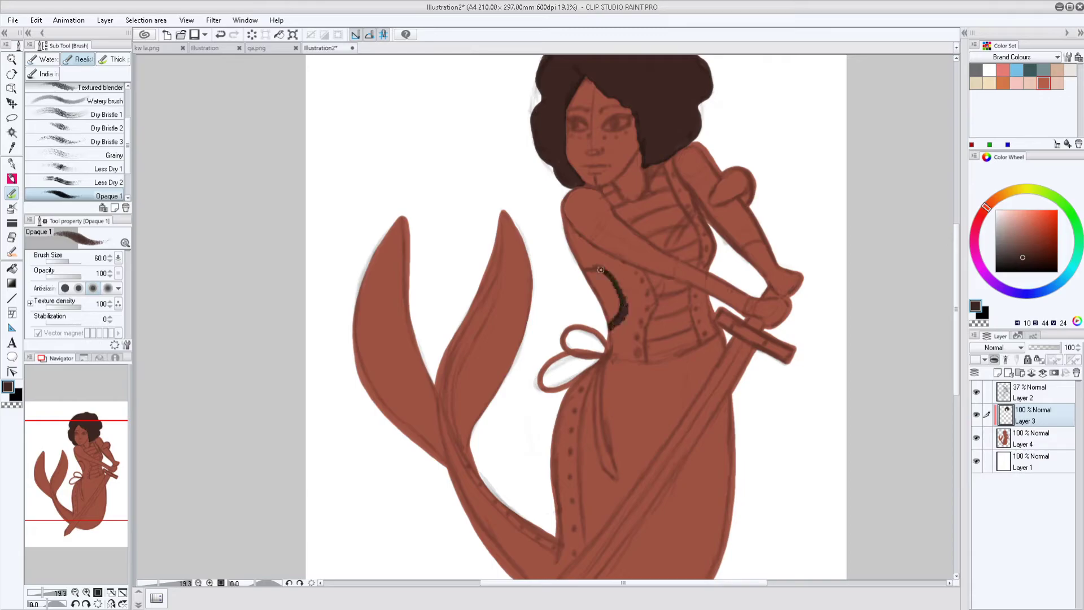
mouse_move(604, 351)
mouse_down()
mouse_move(644, 317)
mouse_move(623, 281)
mouse_up()
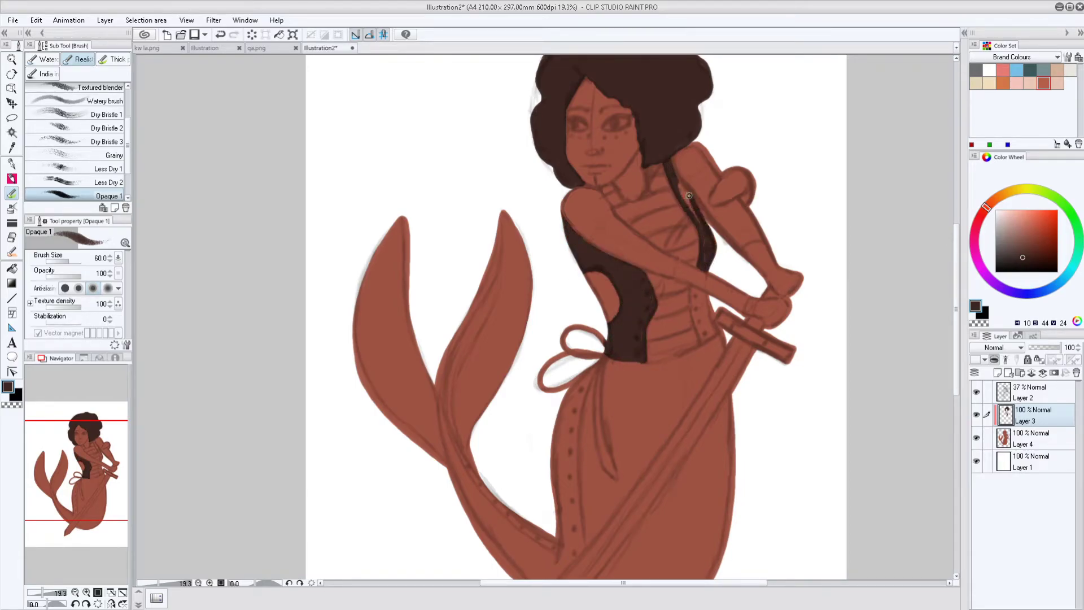
drag(758, 422, 774, 343)
Step: Paint the lower body, the tail stem and the waist bow dark brown, leaving the sword and fins uncovered
drag(451, 305, 529, 495)
drag(452, 305, 489, 400)
mouse_move(461, 326)
mouse_down()
mouse_move(599, 469)
mouse_move(476, 435)
mouse_up()
mouse_move(618, 273)
mouse_down()
mouse_move(559, 305)
mouse_move(570, 407)
mouse_up()
drag(745, 257, 590, 467)
mouse_move(751, 305)
mouse_down()
mouse_move(694, 398)
mouse_move(706, 508)
mouse_move(735, 339)
mouse_move(695, 407)
mouse_up()
mouse_move(734, 266)
mouse_down()
mouse_move(628, 277)
mouse_move(599, 435)
mouse_move(649, 350)
mouse_move(619, 361)
mouse_up()
scroll(744, 232, down, 2)
Step: Paint the shirt front between the vest edges deep red on a new layer
click(1057, 231)
scroll(677, 254, up, 2)
mouse_move(694, 226)
mouse_down()
mouse_move(658, 265)
mouse_move(718, 277)
mouse_up()
key(ctrl+z)
key(ctrl+z)
click(1023, 374)
drag(660, 238, 706, 187)
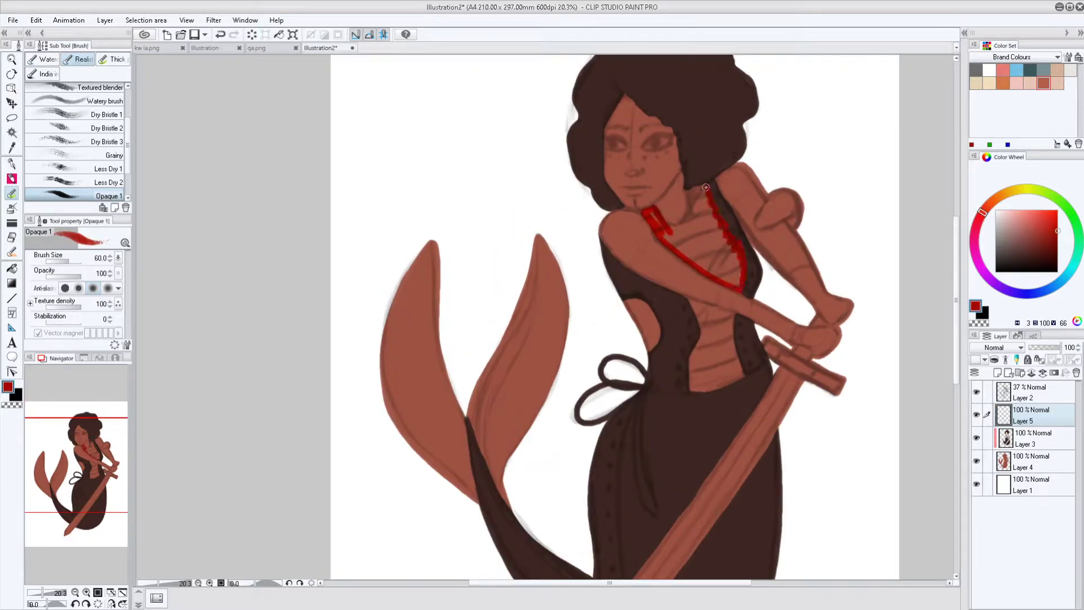
drag(728, 256, 697, 226)
Step: Repaint the shirt front in a brighter red and clip its layer beneath the vest layer, erasing any overlap
click(1050, 224)
drag(689, 186, 729, 254)
mouse_move(656, 214)
mouse_down()
mouse_move(723, 281)
mouse_move(737, 220)
mouse_move(715, 271)
mouse_up()
click(1047, 223)
click(1058, 224)
click(980, 216)
drag(661, 237, 746, 288)
drag(689, 178, 729, 234)
mouse_move(689, 293)
mouse_down()
mouse_move(703, 370)
mouse_move(721, 317)
mouse_up()
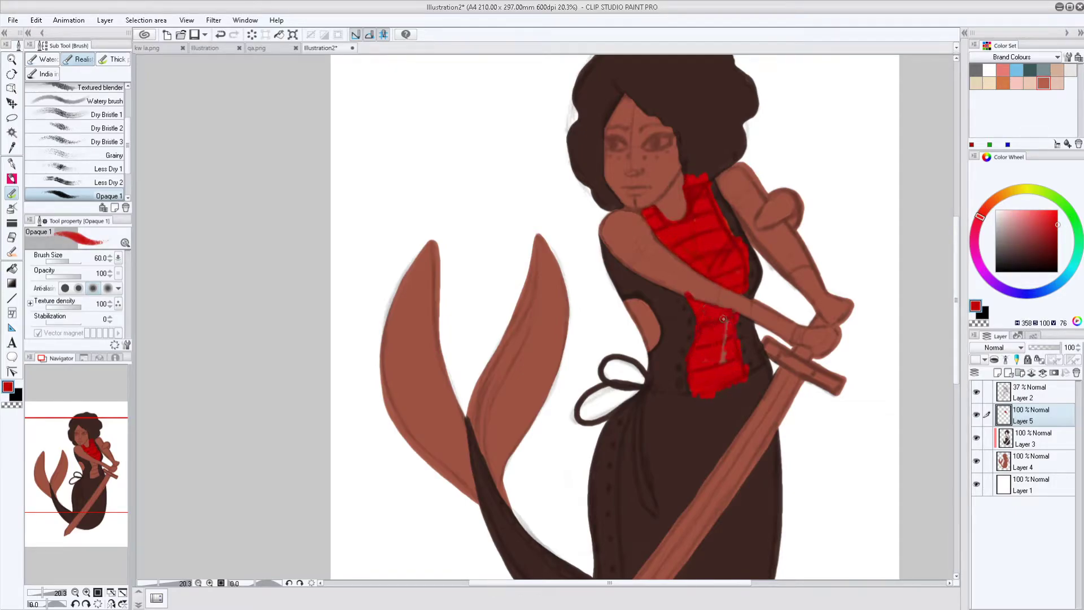
key(ctrl+[)
key(e)
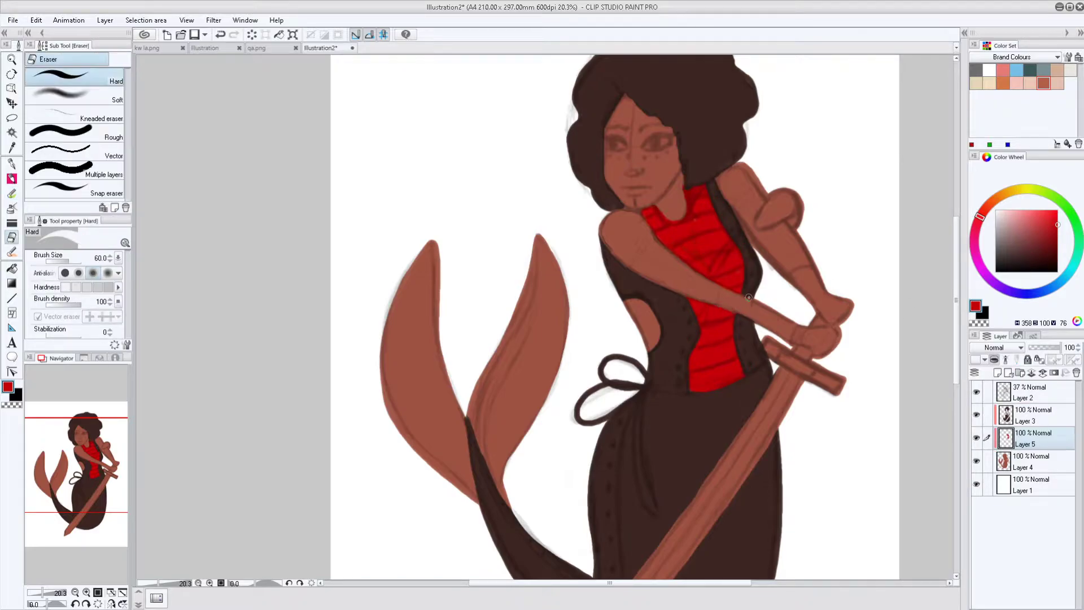
Step: Paint both tail fins in the same bright red as the shirt
key(ctrl+minus)
key(b)
mouse_move(616, 441)
mouse_down()
mouse_move(620, 395)
mouse_move(649, 333)
mouse_up()
drag(627, 384, 643, 283)
mouse_move(551, 356)
mouse_down()
mouse_move(578, 287)
mouse_move(598, 429)
mouse_up()
Step: Recolour the shirt and tail fins muted purple (hue 321, saturation 34, value 52), covering the leftover red specks
click(1023, 258)
click(1011, 193)
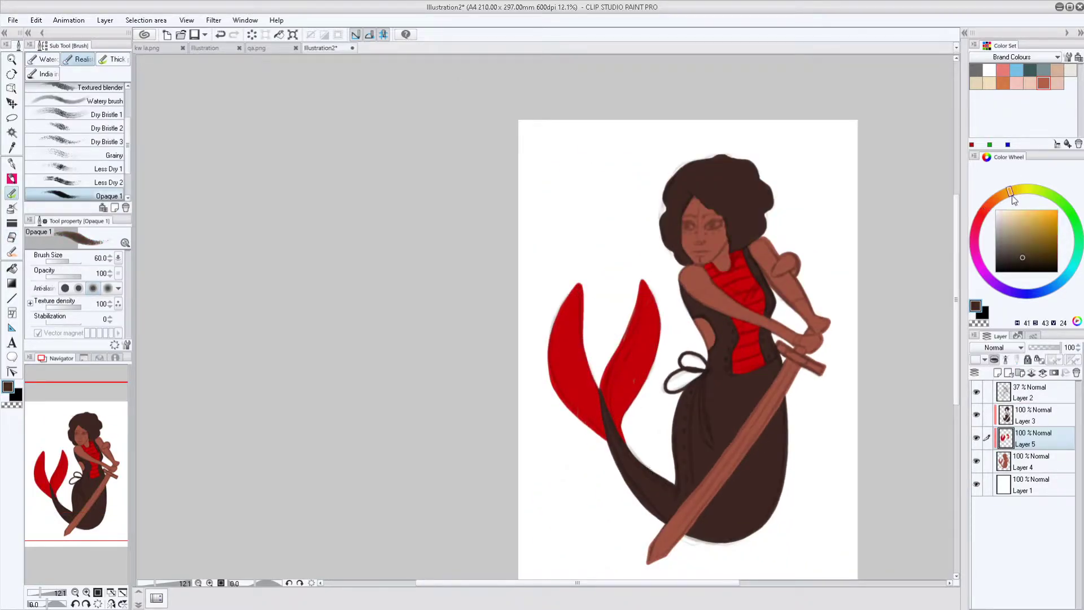
click(974, 249)
click(1017, 240)
scroll(718, 259, up, 3)
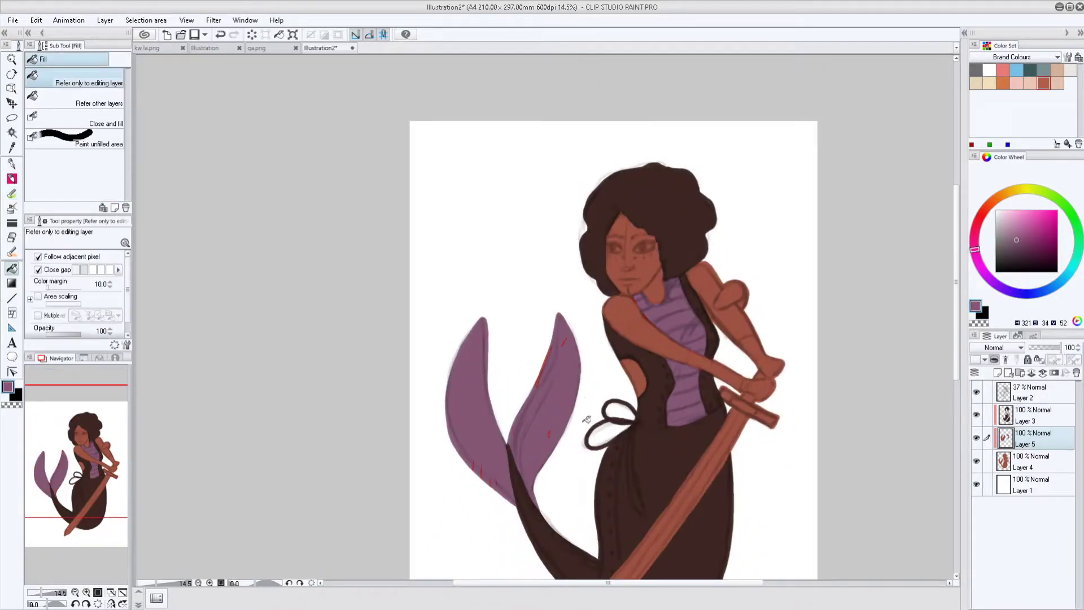
key(b)
scroll(676, 372, up, 3)
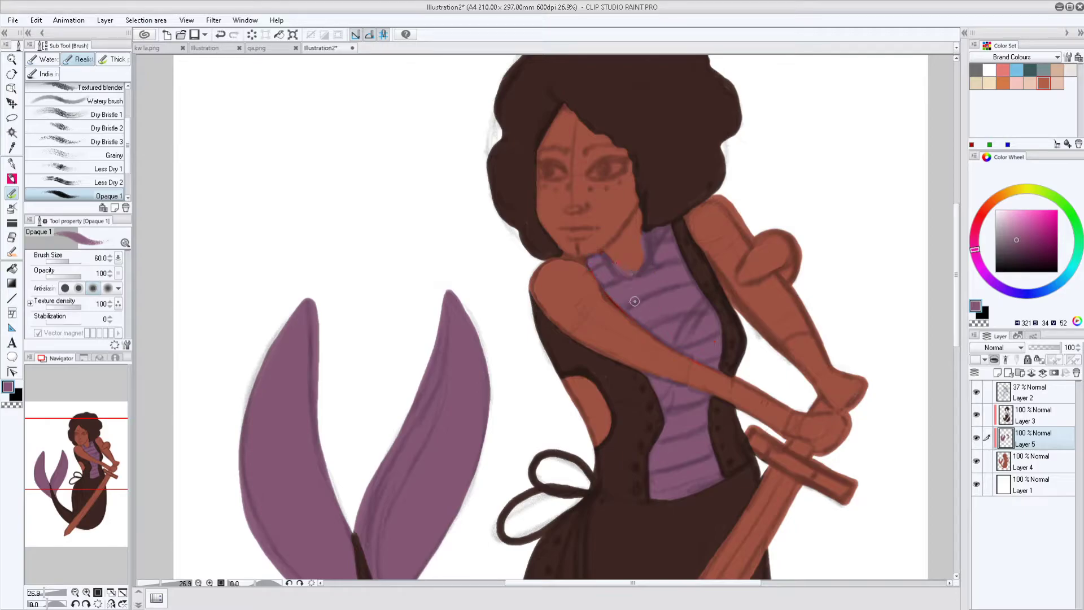
scroll(719, 237, down, 3)
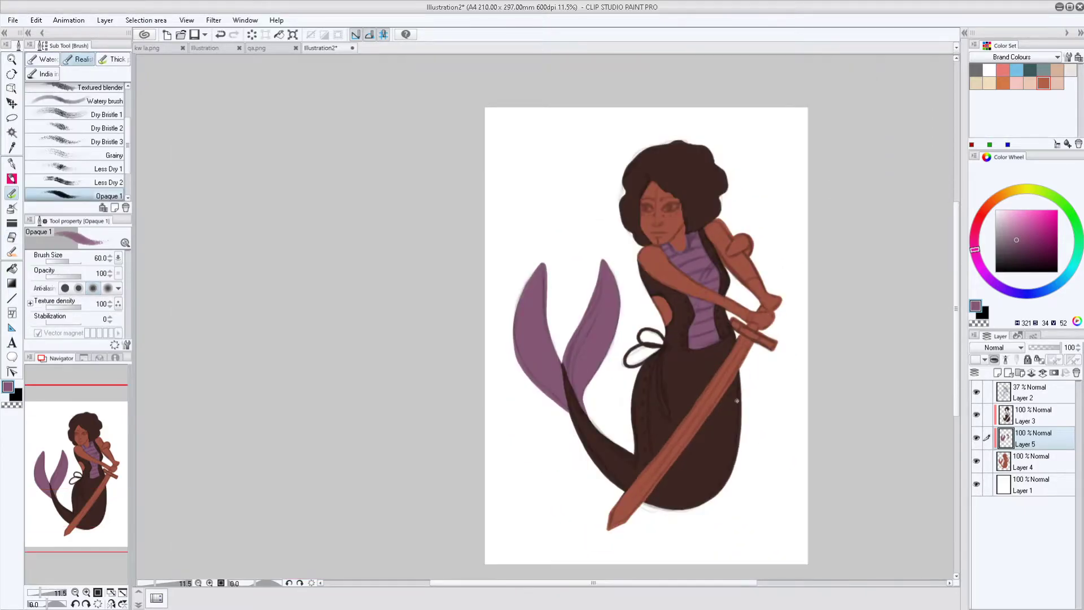
Step: Paint the sword bluish grey on a new layer and erase the grey that covers the hands
click(1012, 291)
click(1010, 232)
click(1000, 234)
key(ctrl+shift+n)
mouse_move(729, 359)
mouse_down()
mouse_move(669, 468)
mouse_move(735, 362)
mouse_up()
scroll(734, 345, up, 2)
scroll(784, 274, up, 2)
drag(769, 308, 752, 333)
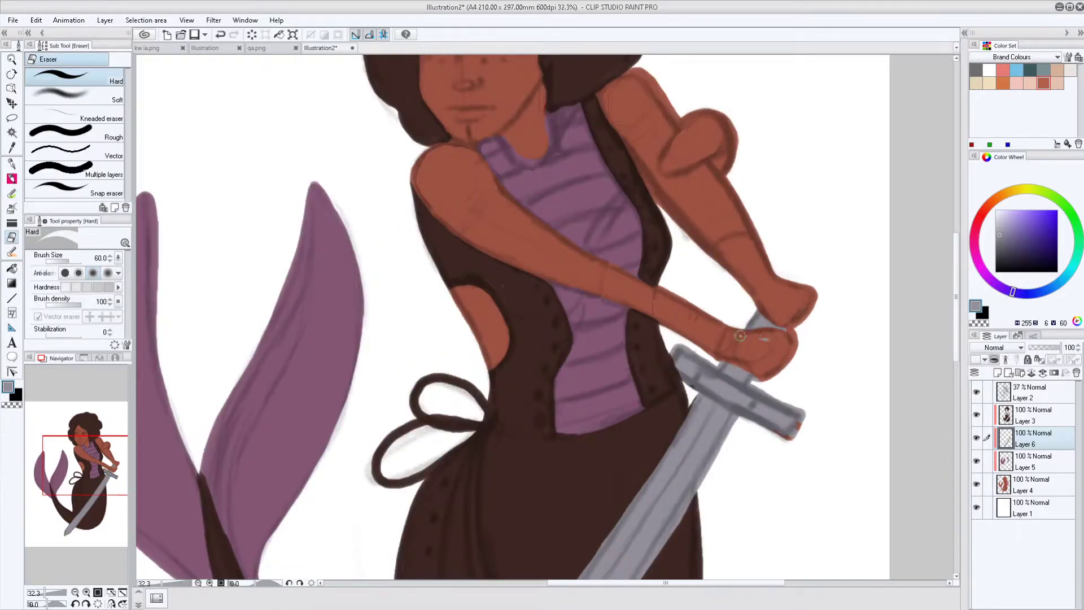
scroll(734, 339, down, 4)
Step: Paint black eyebrows, thick upper lash lines, white eyes and black pupils on a new layer
scroll(772, 244, up, 5)
scroll(638, 198, up, 2)
key(ctrl+shift+n)
drag(627, 222, 696, 203)
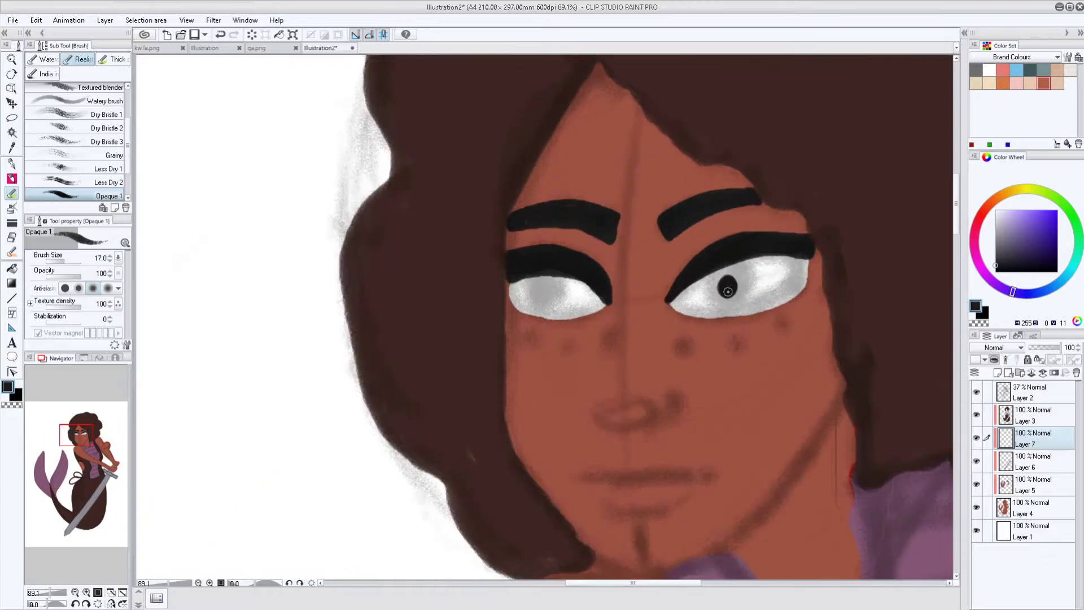
scroll(542, 225, down, 4)
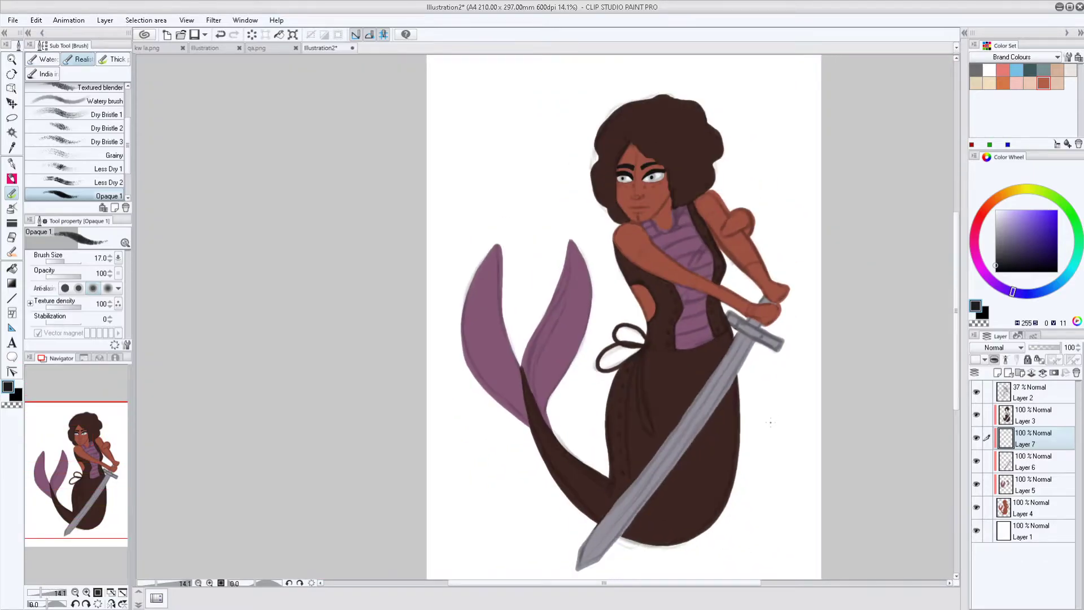
Step: Paint pinkish-purple irises around the pupils, adding a new layer beneath the eye details
scroll(663, 179, up, 4)
scroll(663, 179, up, 2)
key(ctrl+shift+n)
drag(637, 190, 633, 194)
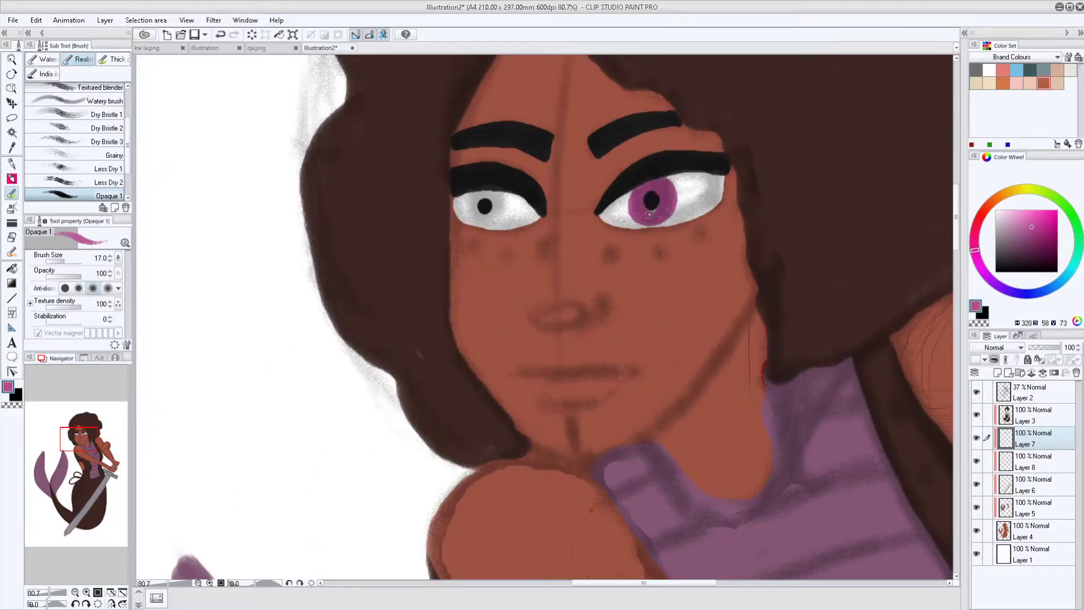
scroll(494, 213, down, 5)
scroll(494, 213, up, 4)
alt+click(487, 208)
scroll(565, 317, down, 5)
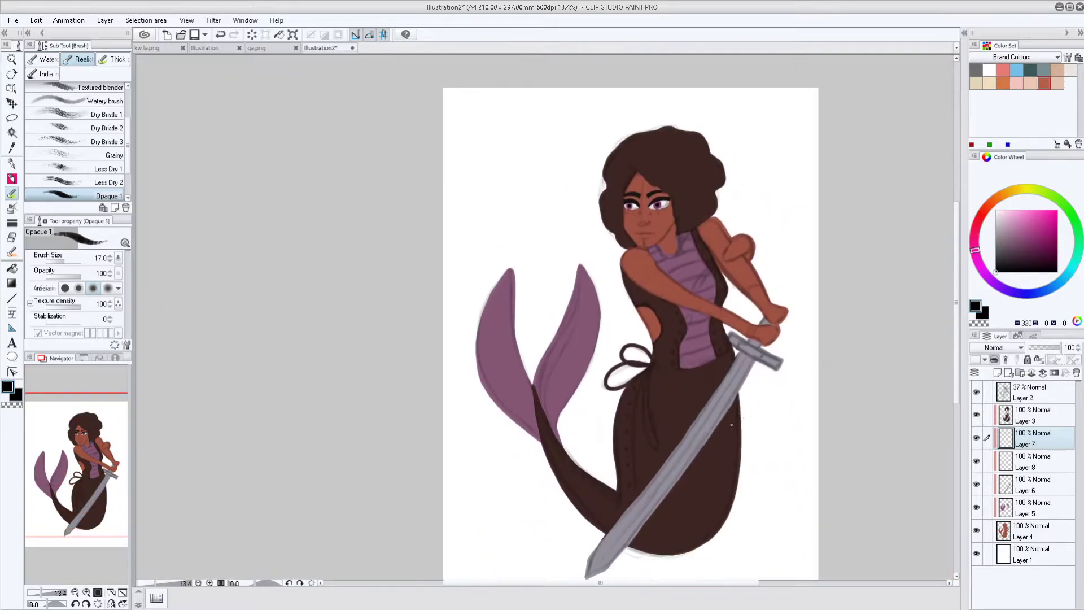
Step: Shade the neck, waist cut-out and both arms on the skin layer with a darker red-brown Gouache brush
alt+click(674, 224)
scroll(674, 224, up, 4)
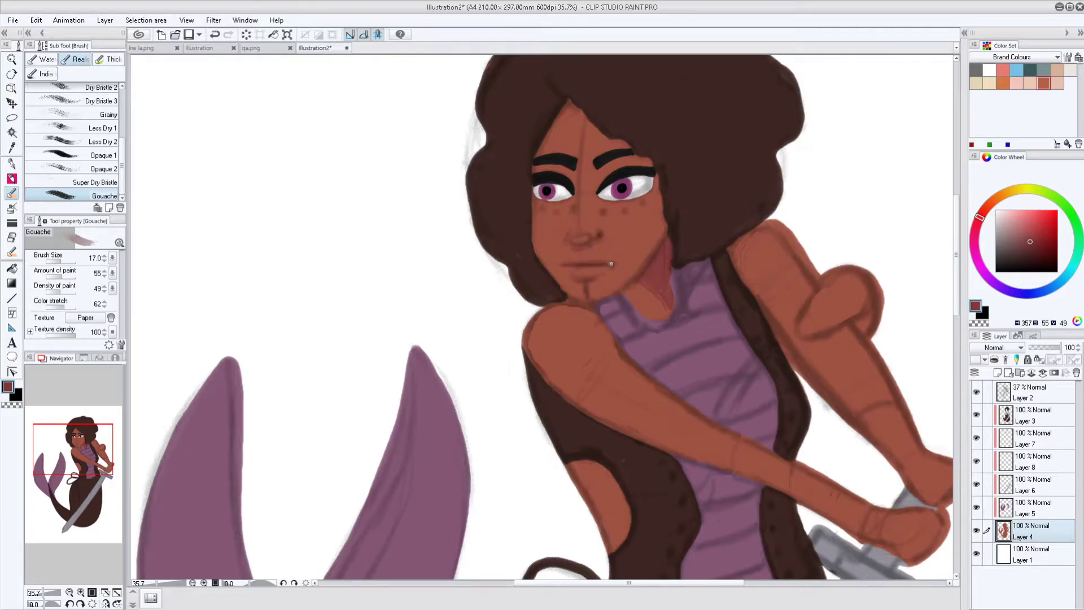
drag(613, 263, 438, 200)
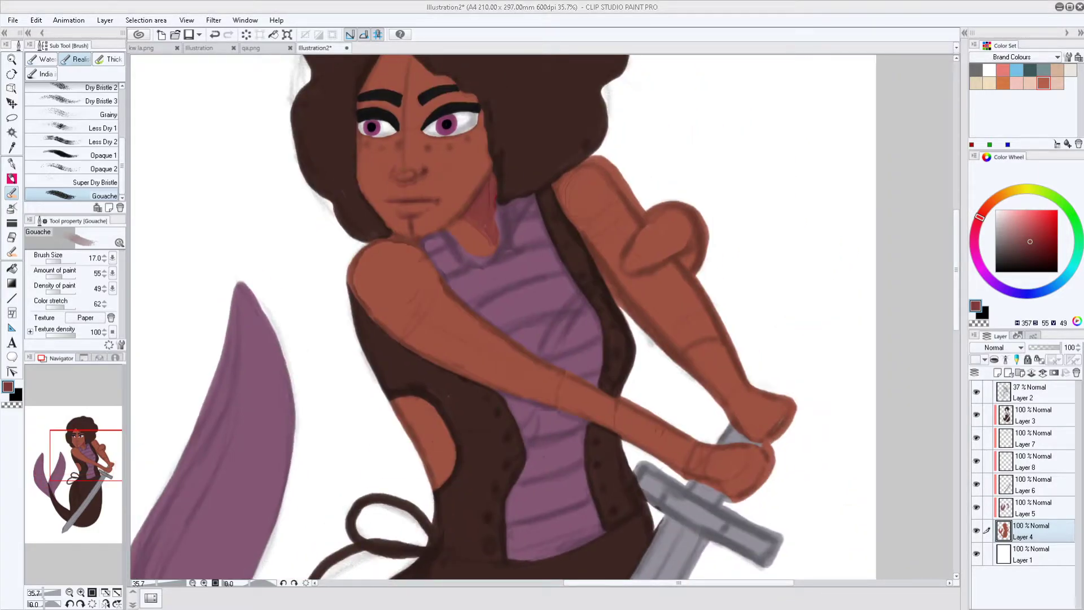
drag(600, 163, 625, 215)
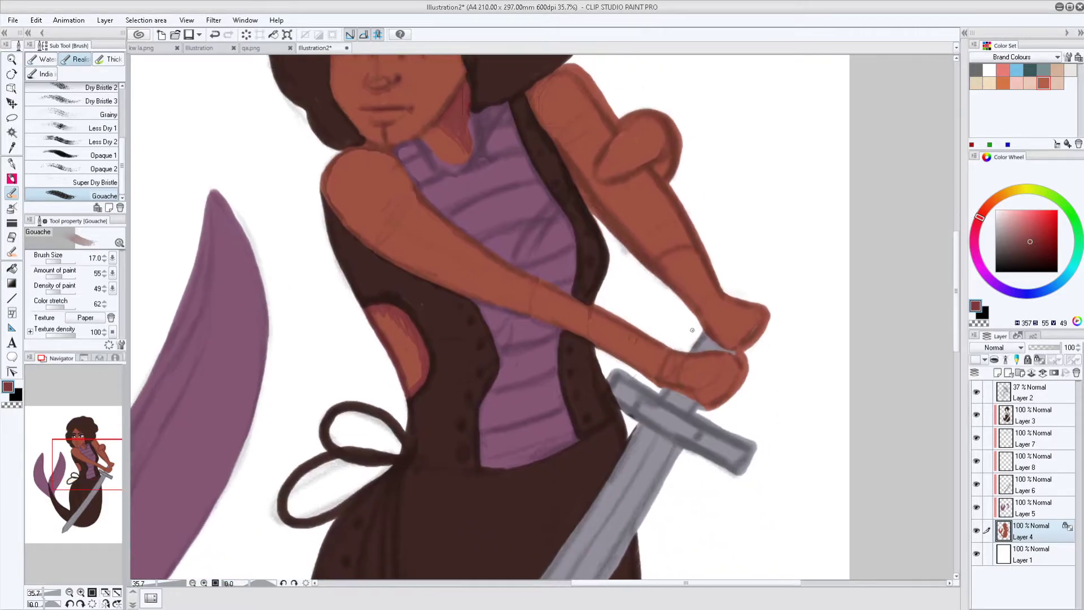
drag(421, 402, 394, 309)
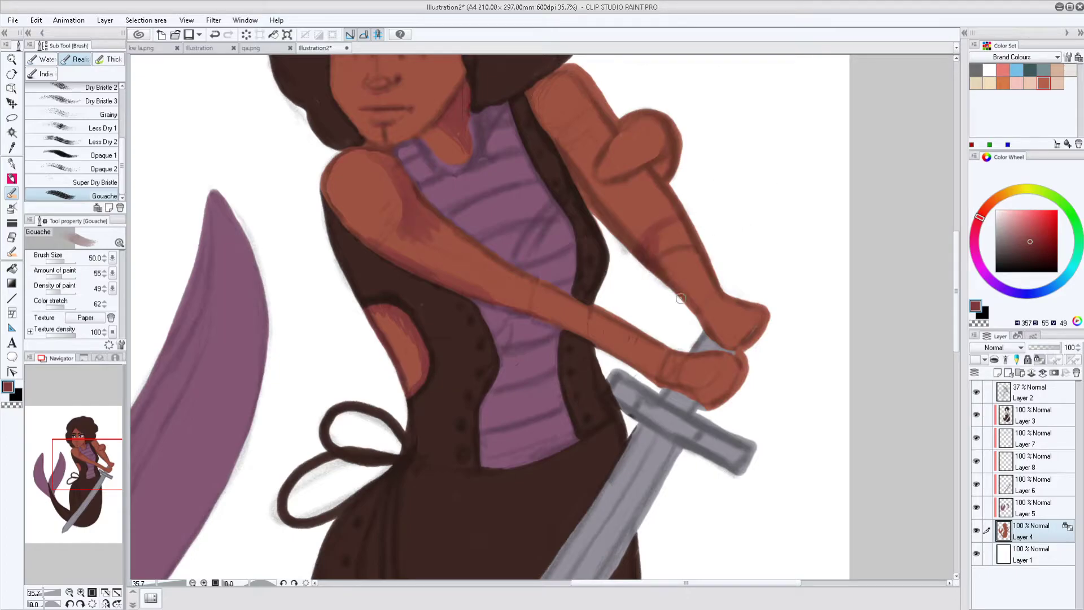
drag(650, 181, 542, 85)
mouse_move(636, 333)
mouse_down()
mouse_move(642, 23)
mouse_move(624, 317)
mouse_up()
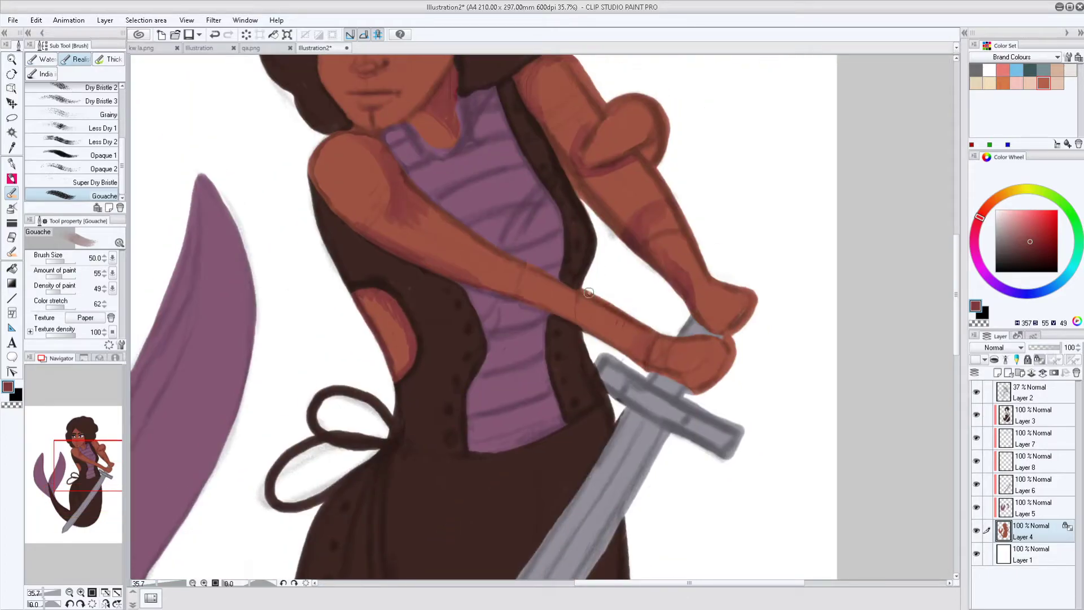
Step: Blend the shadows on the arms and waist with the Gouache blender at size 40
key(j)
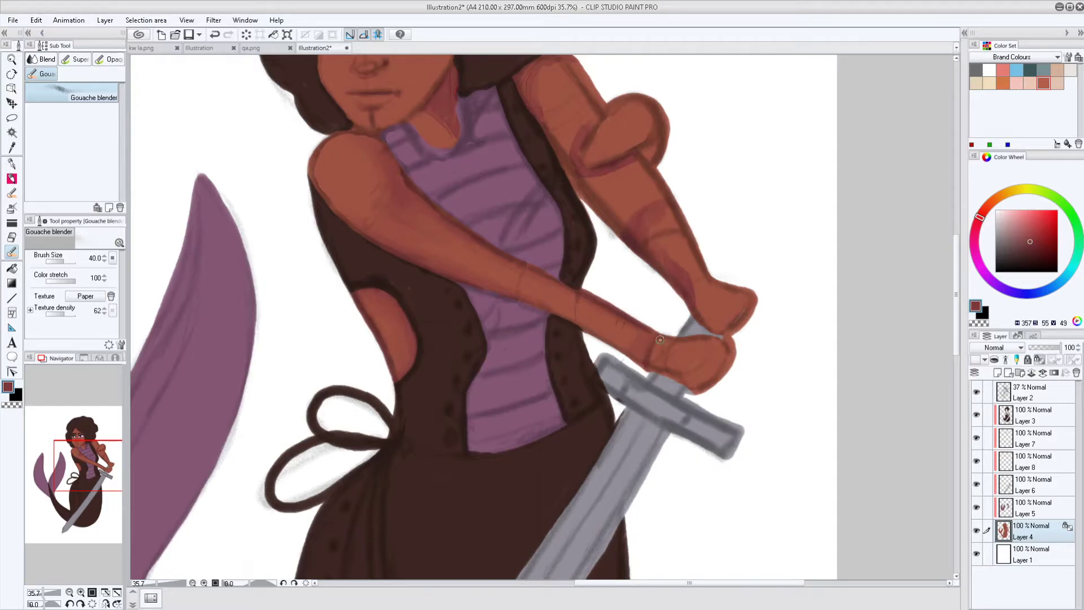
drag(577, 167, 597, 247)
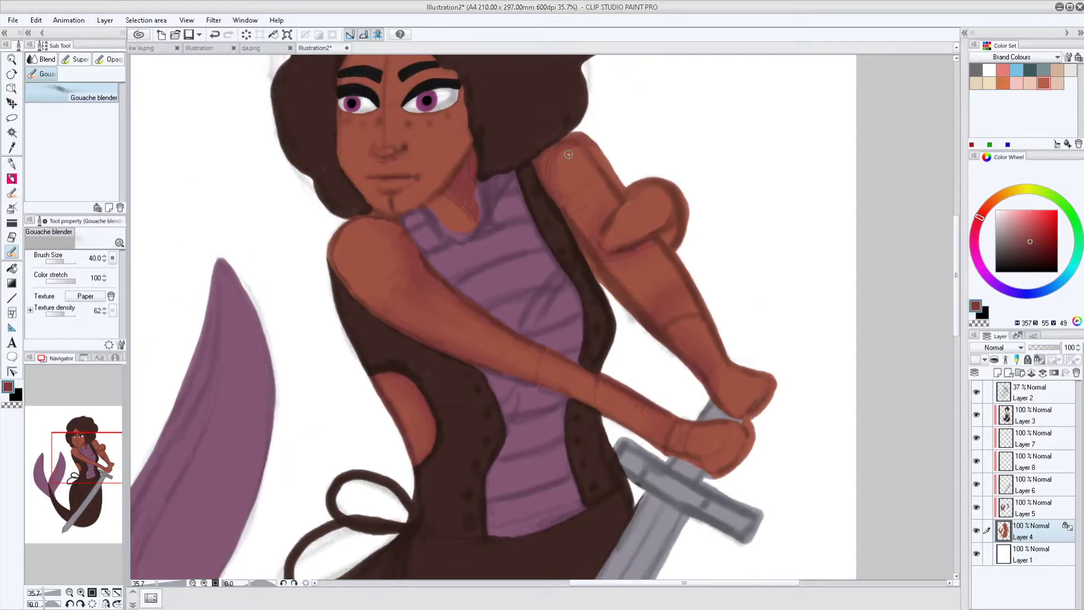
scroll(473, 186, down, 5)
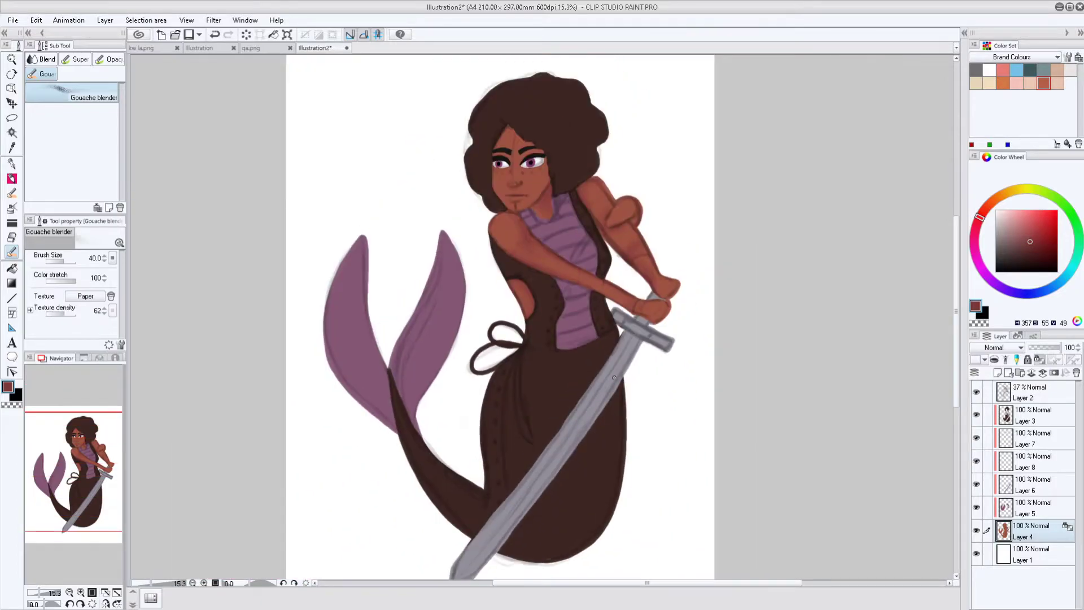
Step: Shade the collar and upper chest of the scaled top on Layer 5 with a darker purple Gouache brush at size 20
key(alt+bracketright)
scroll(519, 109, up, 4)
key(b)
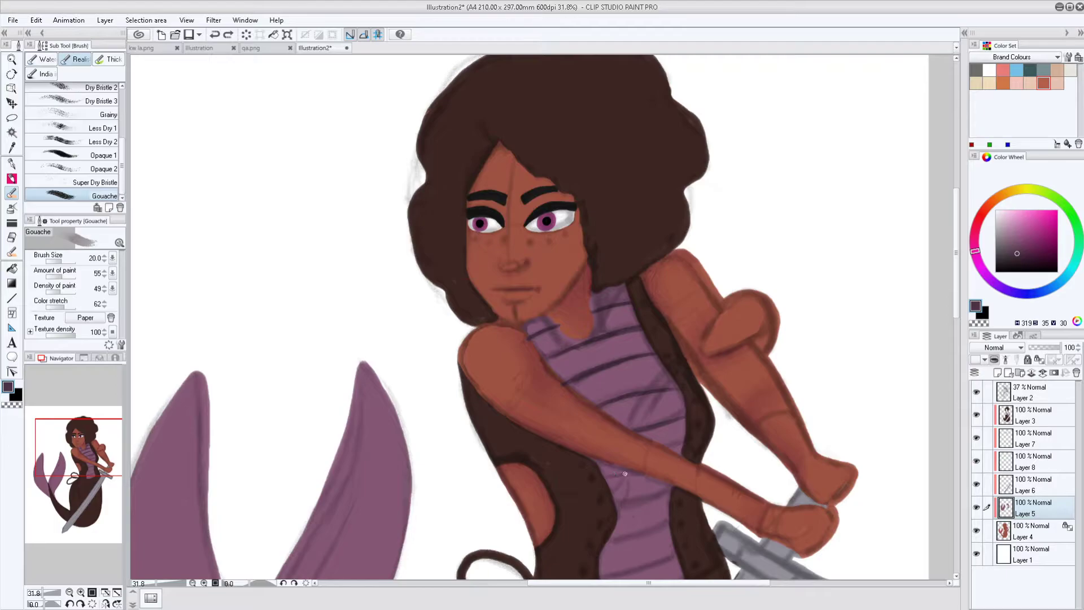
scroll(537, 260, up, 3)
mouse_move(564, 446)
mouse_down()
mouse_move(534, 415)
mouse_move(581, 430)
mouse_up()
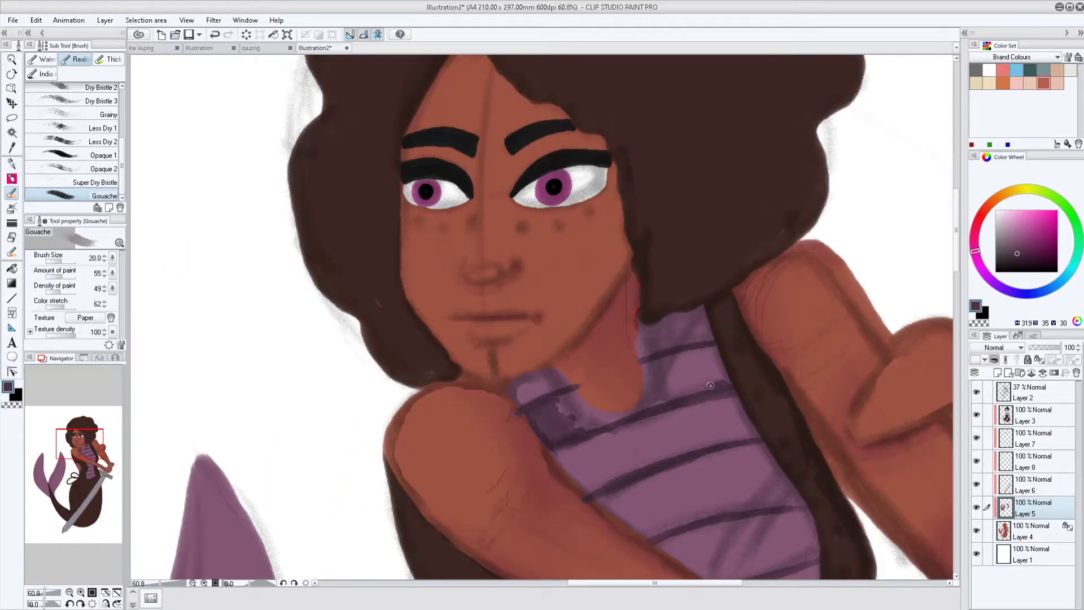
mouse_move(710, 385)
mouse_down()
mouse_move(698, 361)
mouse_move(721, 377)
mouse_move(633, 409)
mouse_move(561, 390)
mouse_up()
key(j)
key(b)
mouse_move(587, 452)
mouse_down()
mouse_move(565, 485)
mouse_move(610, 451)
mouse_up()
drag(739, 429, 672, 282)
drag(633, 418, 606, 451)
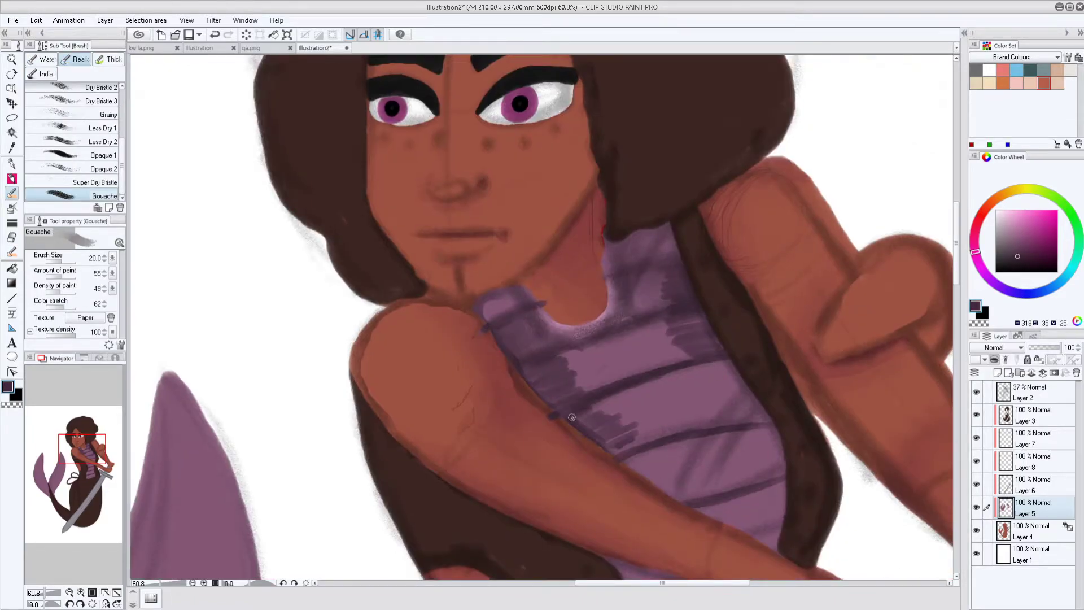
Step: Paint dark purple shadows along both side edges of the scaled top from the chest to the waist
scroll(607, 451, down, 3)
drag(737, 326, 689, 232)
scroll(649, 429, down, 10)
mouse_move(556, 203)
mouse_down()
mouse_move(517, 364)
mouse_move(514, 472)
mouse_up()
drag(684, 325, 646, 429)
drag(655, 237, 644, 336)
scroll(519, 379, up, 6)
scroll(512, 364, down, 5)
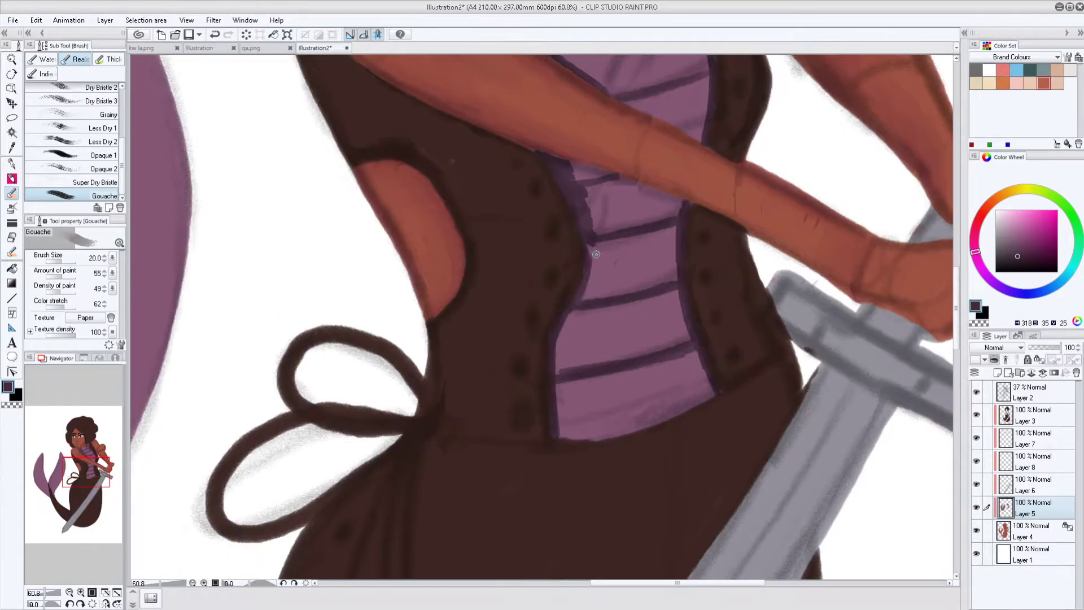
drag(601, 246, 559, 373)
drag(565, 313, 559, 440)
drag(703, 406, 666, 308)
scroll(666, 308, up, 4)
drag(672, 249, 661, 316)
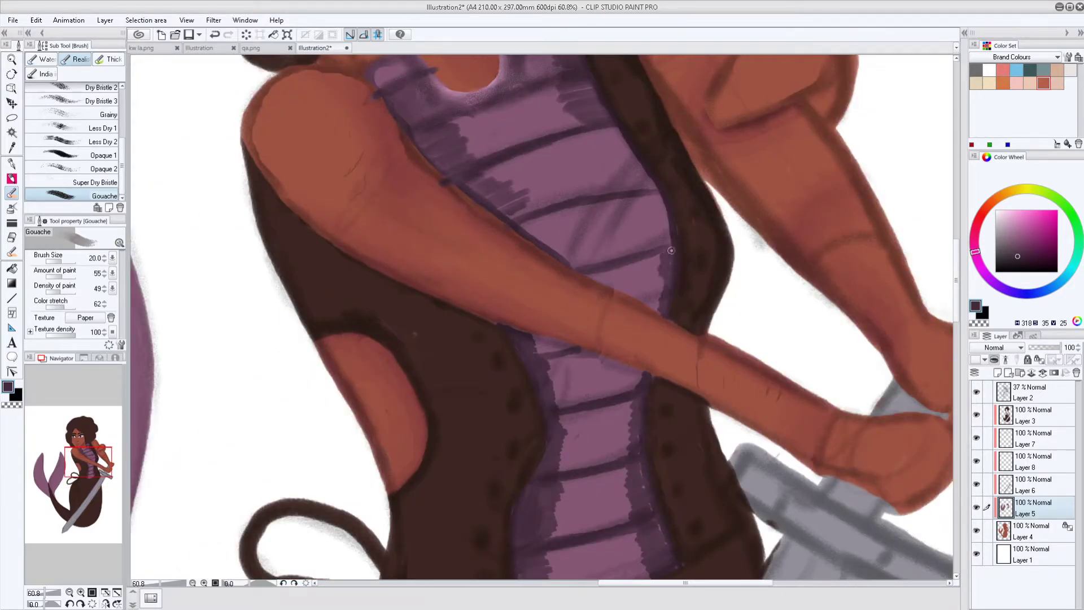
drag(672, 167, 626, 254)
drag(641, 112, 581, 175)
drag(667, 197, 656, 308)
Step: Paint light pinkish-purple highlights in the middle of each scale band on the top
click(1010, 224)
scroll(617, 326, up, 2)
drag(523, 211, 613, 271)
drag(639, 308, 596, 347)
scroll(621, 339, down, 4)
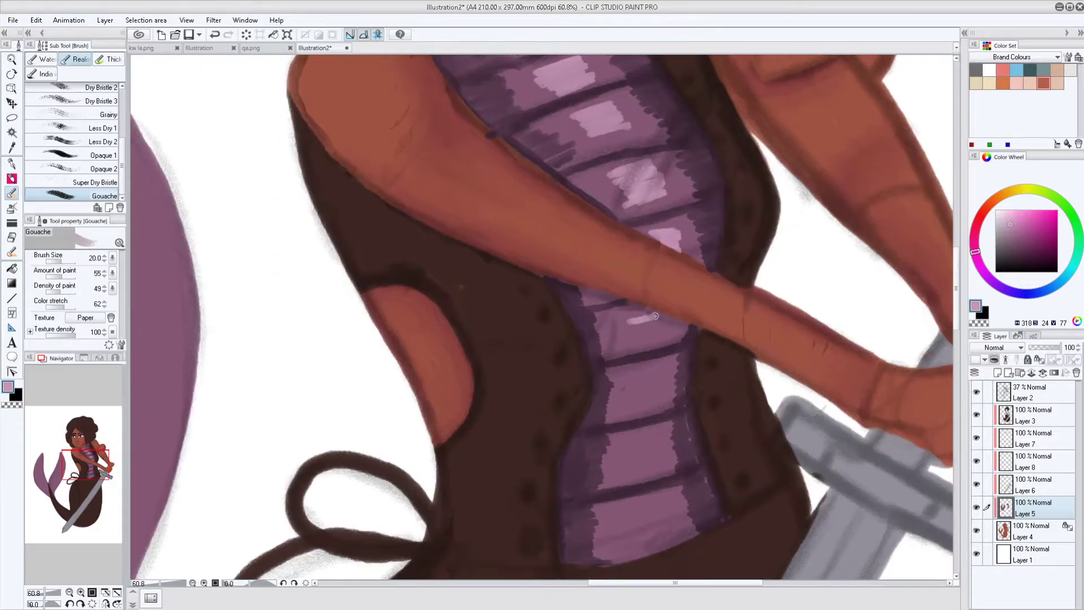
drag(672, 316, 635, 344)
scroll(650, 351, down, 2)
Step: Blend the scale shadows and highlights with the Gouache blender, setting its color stretch to 74
key(j)
mouse_move(666, 435)
mouse_down()
mouse_move(639, 480)
mouse_move(612, 462)
mouse_up()
drag(678, 457, 734, 420)
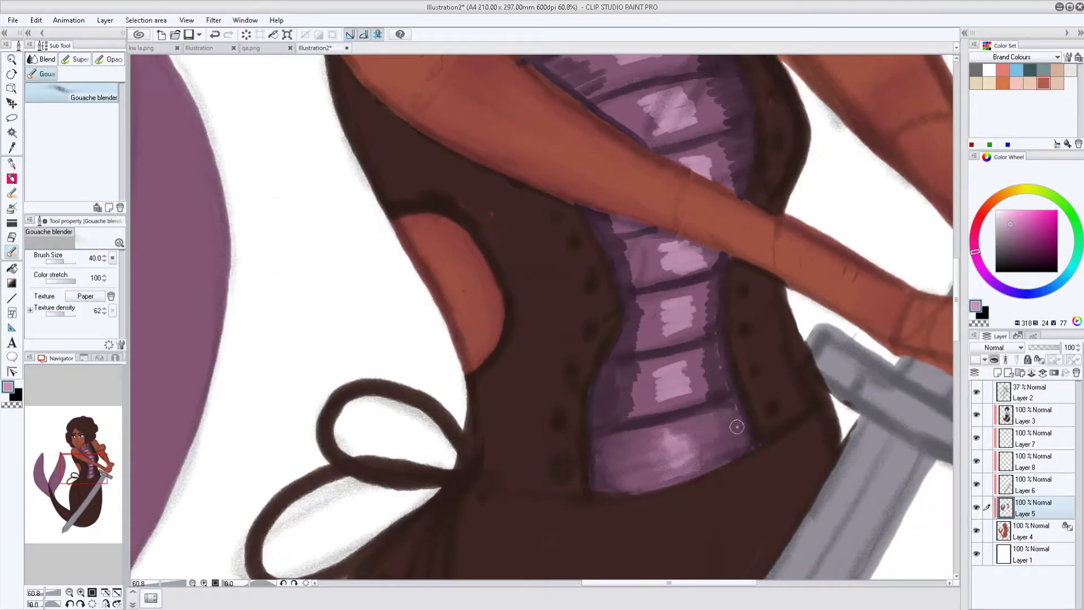
click(68, 281)
mouse_move(706, 350)
mouse_down()
mouse_move(700, 401)
mouse_move(643, 393)
mouse_move(655, 398)
mouse_move(604, 415)
mouse_move(691, 415)
mouse_up()
scroll(621, 395, up, 2)
drag(706, 370, 650, 424)
scroll(624, 383, up, 2)
drag(700, 395, 635, 424)
scroll(649, 395, up, 2)
mouse_move(729, 367)
mouse_down()
mouse_move(691, 360)
mouse_move(559, 432)
mouse_move(642, 392)
mouse_up()
scroll(690, 360, up, 2)
scroll(649, 384, up, 3)
scroll(649, 390, up, 3)
Step: Clean up the edges of the scaled top with the Hard eraser at size 60
key(e)
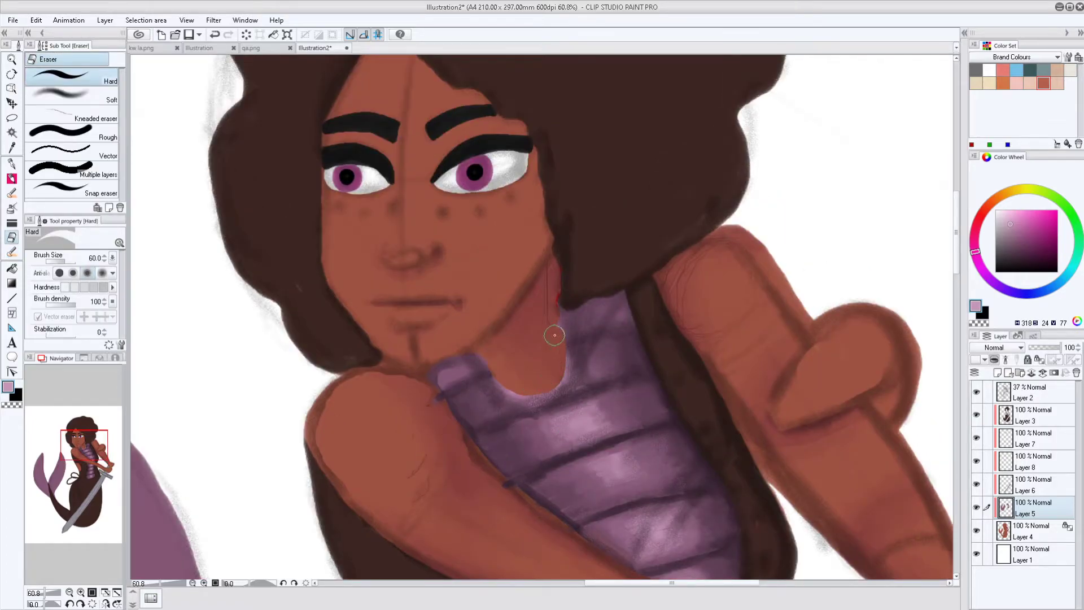
scroll(564, 368, down, 6)
drag(748, 412, 709, 426)
Step: Paint small white highlights over the pupils of both eyes on Layer 7
key(b)
scroll(614, 219, up, 6)
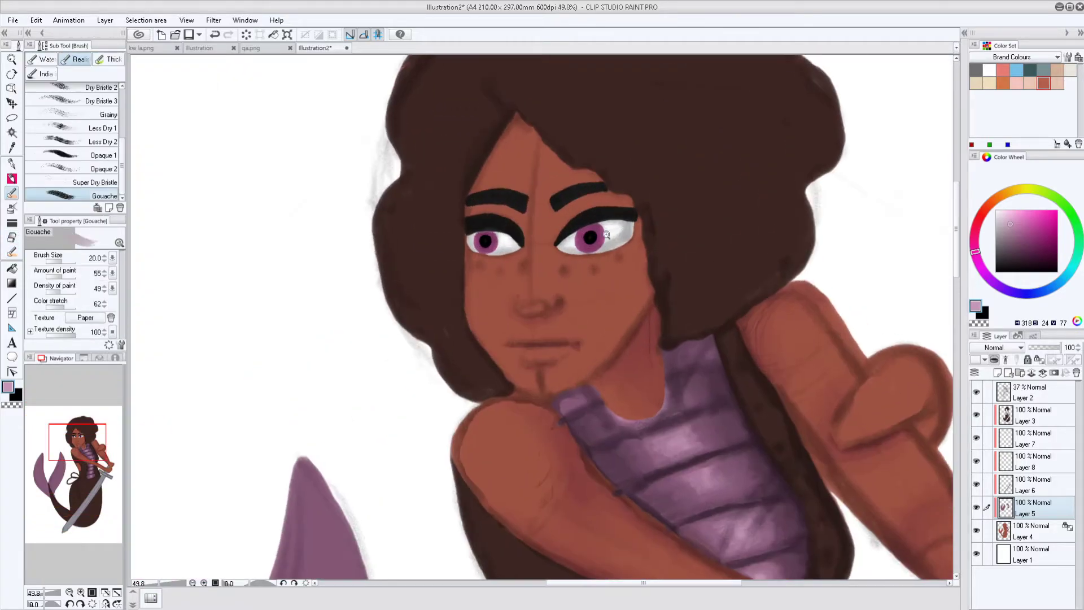
alt+click(576, 233)
scroll(576, 232, down, 4)
scroll(649, 311, up, 3)
scroll(717, 373, down, 4)
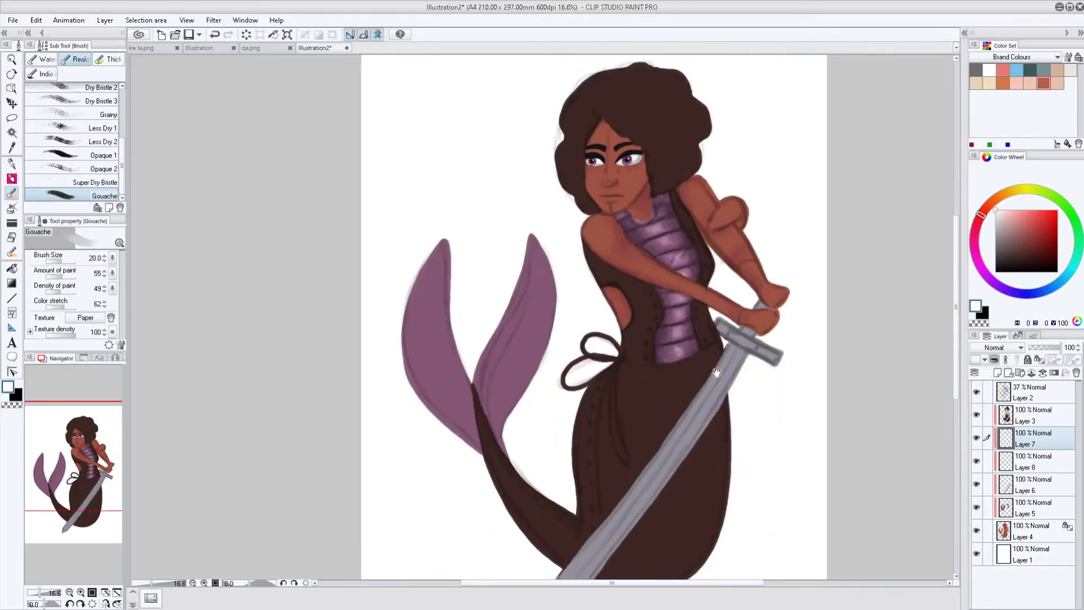
scroll(717, 372, up, 2)
scroll(522, 244, down, 3)
Step: Add two layers above the painting and sketch a bent front arm and fist in black on the upper one
key(ctrl+shift+n)
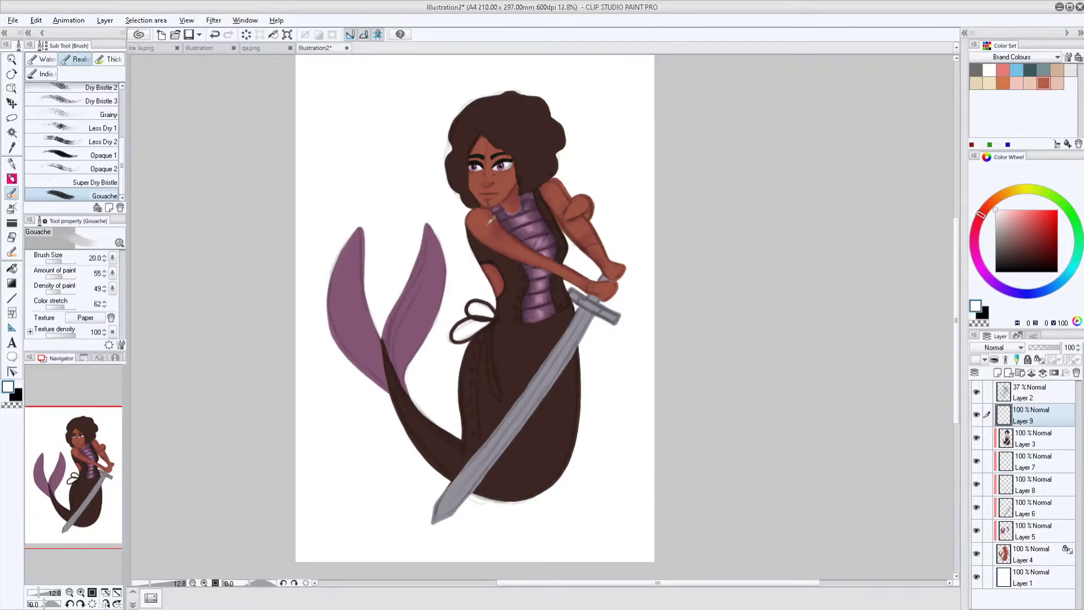
alt+click(522, 244)
scroll(523, 244, up, 2)
scroll(606, 346, down, 3)
key(ctrl+shift+n)
key(p)
key(x)
drag(633, 377, 497, 324)
scroll(587, 364, up, 2)
Step: Paint the bent front arm in skin colour on Layer 9 beneath the sketch with Gouache at size 50
key(alt+bracketleft)
key(b)
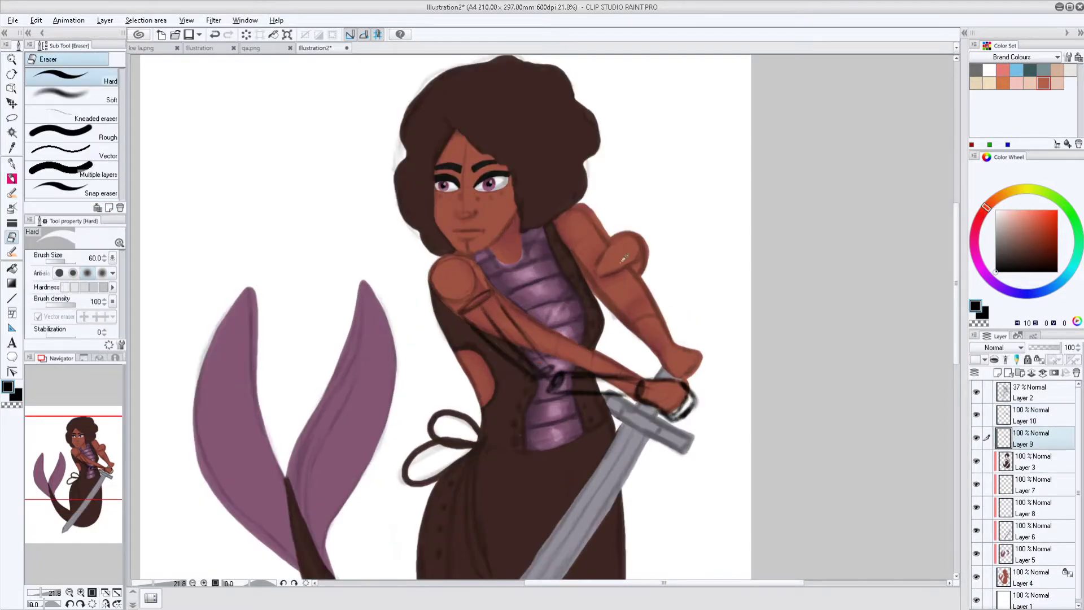
key(x)
scroll(629, 384, up, 2)
drag(491, 322, 599, 381)
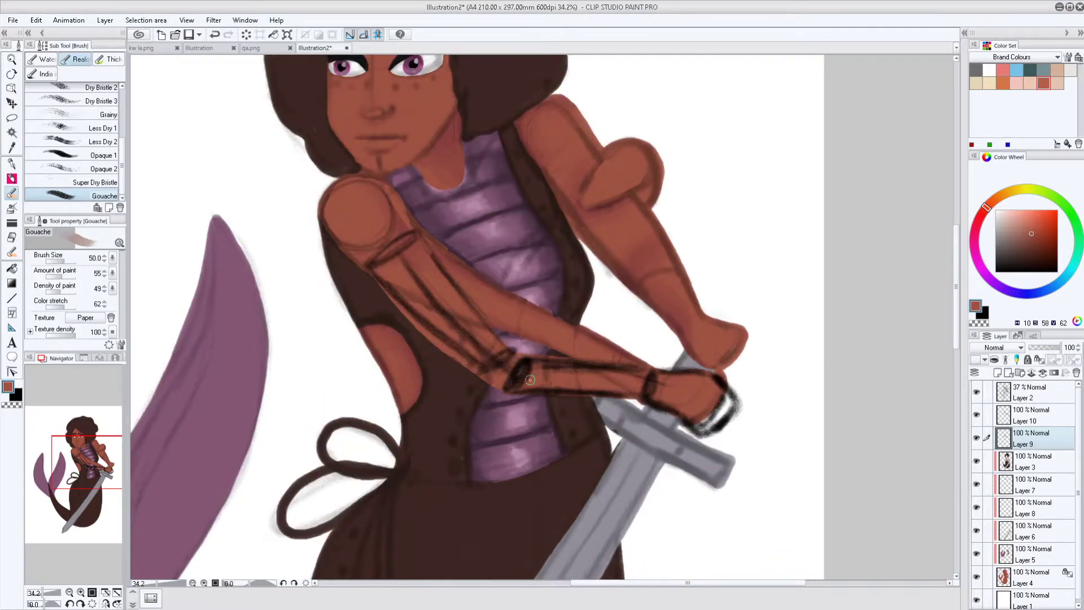
Step: Paint purple over the old front arm across the chest and erase its leftover forearm from Layer 4
key(e)
alt+click(396, 216)
ctrl+shift+click(396, 215)
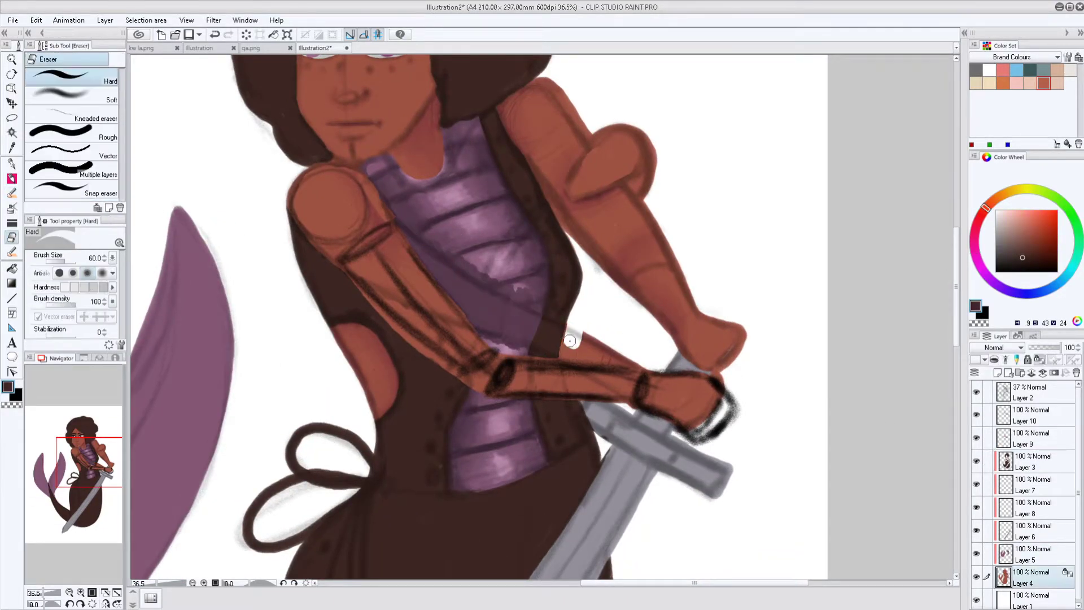
key(bracketleft)
key(bracketleft)
key(bracketleft)
key(bracketleft)
key(bracketleft)
scroll(719, 369, up, 1)
Step: Touch up the rear hand in skin colour, hide the arm sketch layer and erase old pencil lines on Layer 2
key(b)
alt+click(681, 360)
scroll(681, 361, down, 1)
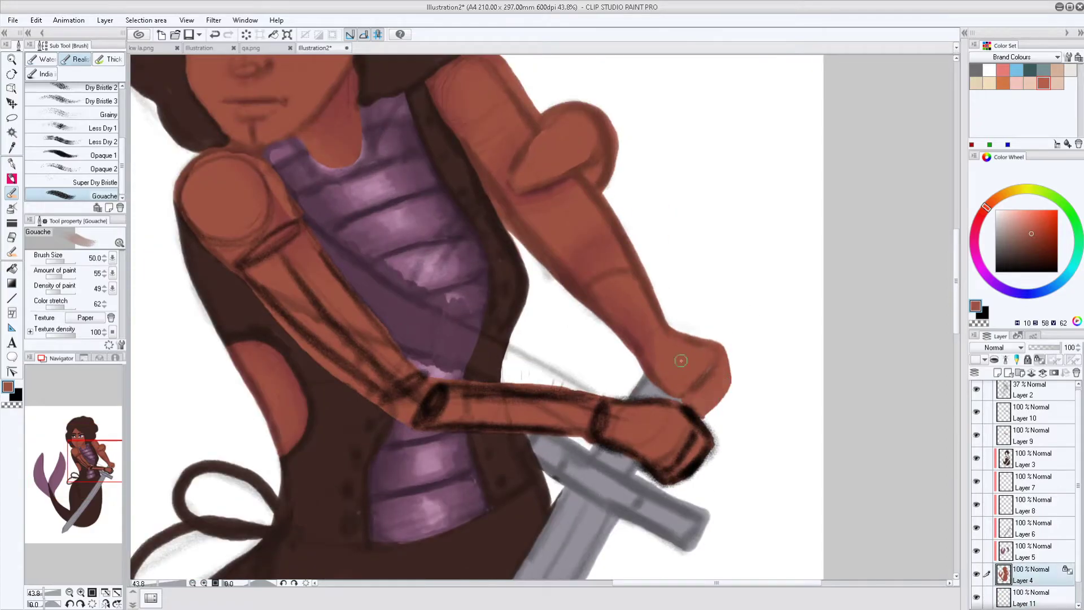
key(e)
scroll(690, 344, down, 3)
scroll(682, 396, up, 3)
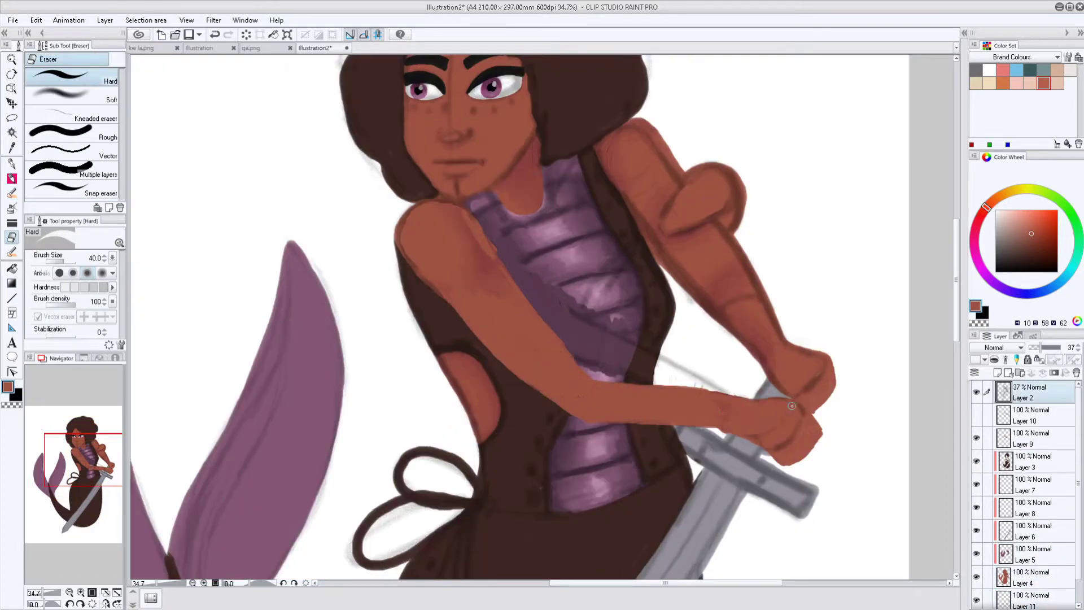
Step: Paint the dark brown vest edge along the inner side of the front arm
alt+click(682, 499)
ctrl+shift+click(682, 500)
key(b)
scroll(682, 499, up, 2)
Step: Cover the front arm evenly with flat skin colour on Layer 9, using Gouache up to size 60
alt+click(492, 212)
ctrl+shift+click(491, 213)
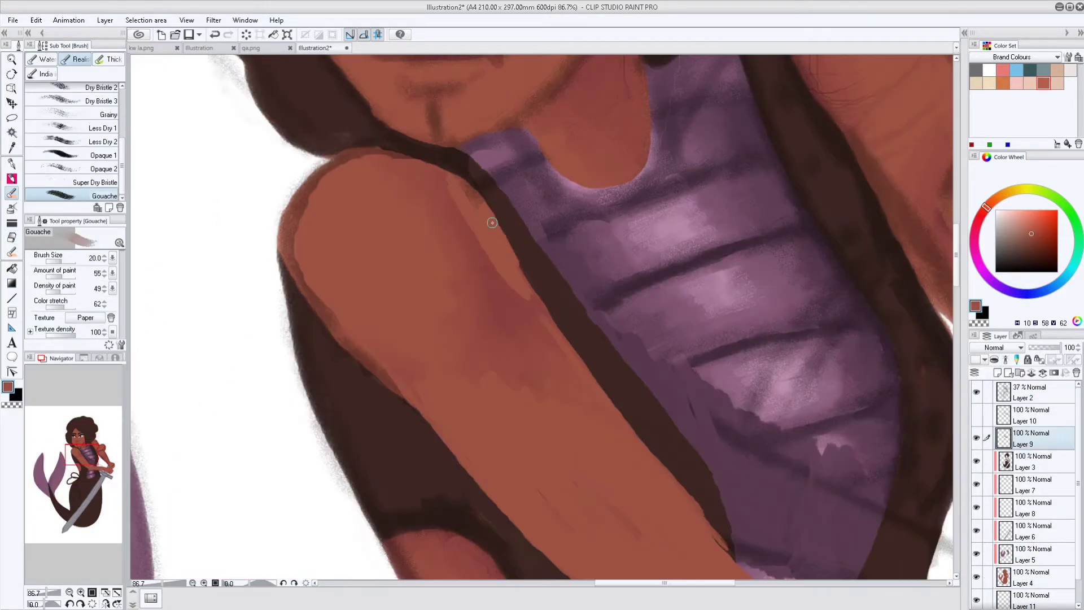
scroll(614, 405, up, 1)
scroll(604, 399, down, 2)
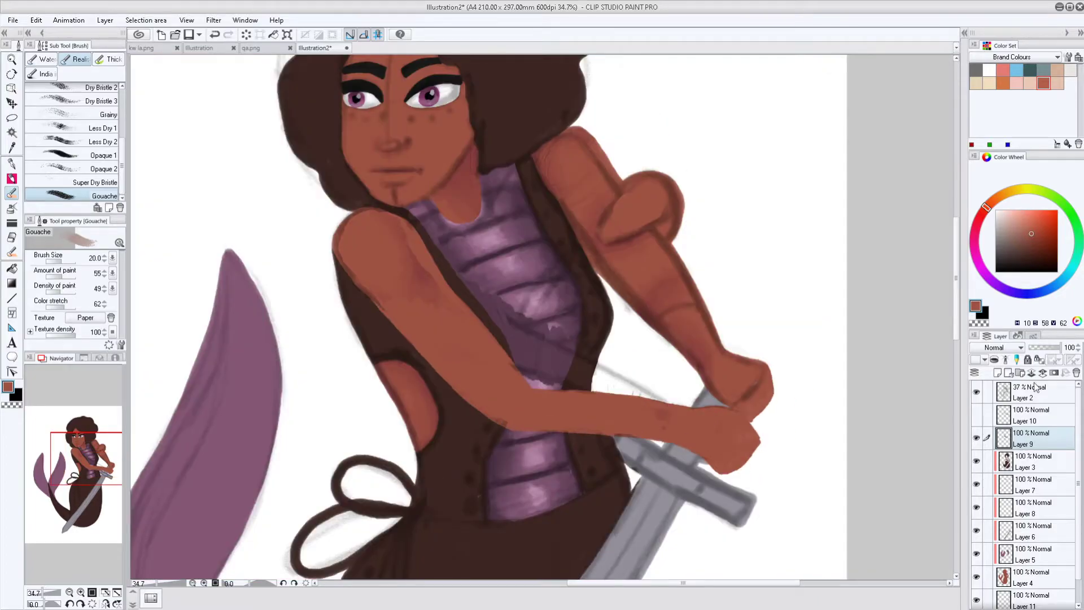
key(e)
ctrl+shift+click(599, 397)
click(981, 439)
key(b)
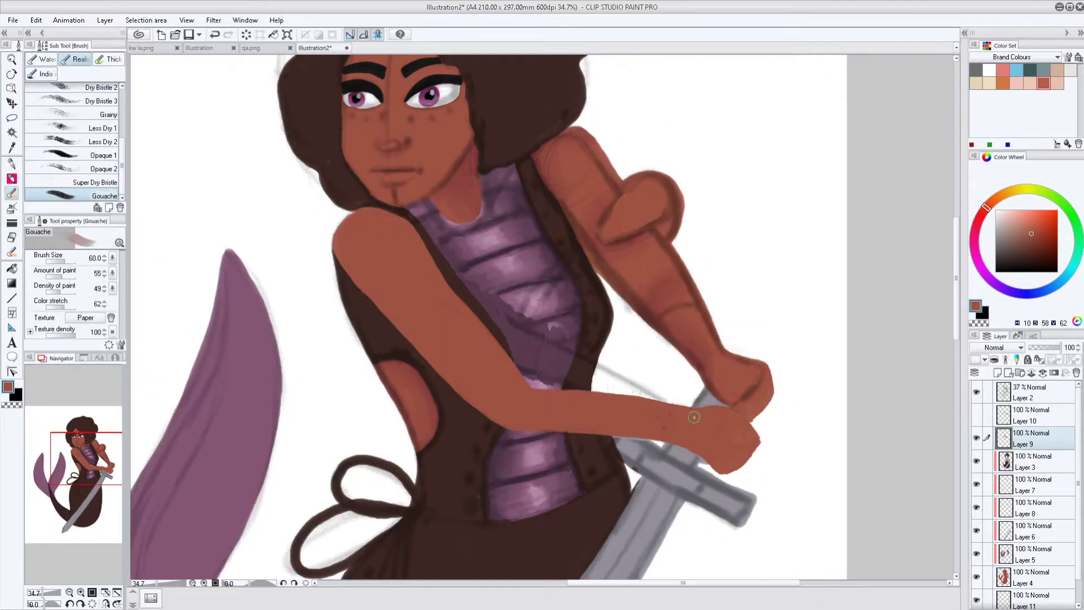
Step: Erase the bulge protruding from the rear arm to give it a straighter outline
key(e)
scroll(868, 424, up, 3)
scroll(629, 308, down, 3)
scroll(558, 275, up, 2)
Step: Undo the last strokes and cover the upper scaled top with darker purple on Layer 5, using Gouache at size 60
ctrl+shift+click(557, 274)
key(b)
key(ctrl+z)
key(ctrl+z)
key(ctrl+z)
key(ctrl+z)
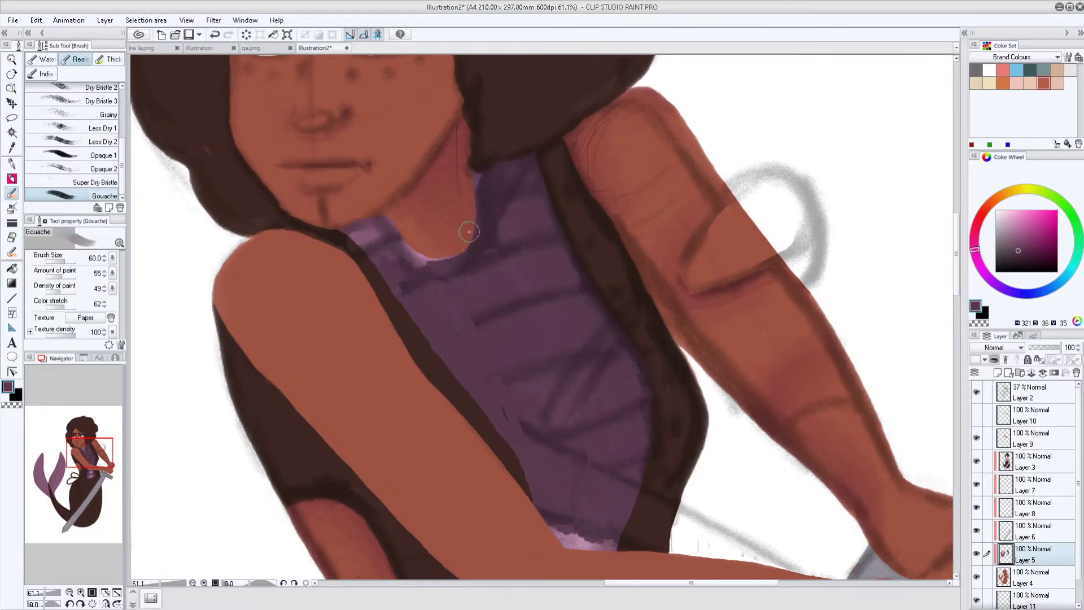
scroll(644, 373, down, 4)
Step: Redraw the dark band lines and side shadows of the scaled top at size 20 and add light pink central highlights
scroll(643, 374, up, 3)
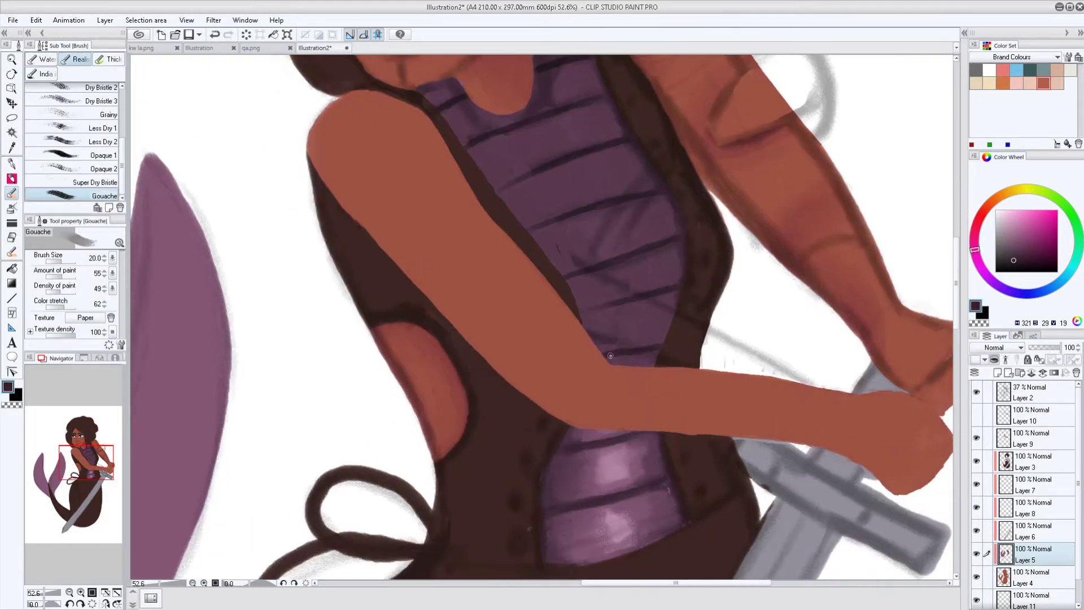
scroll(473, 431, down, 10)
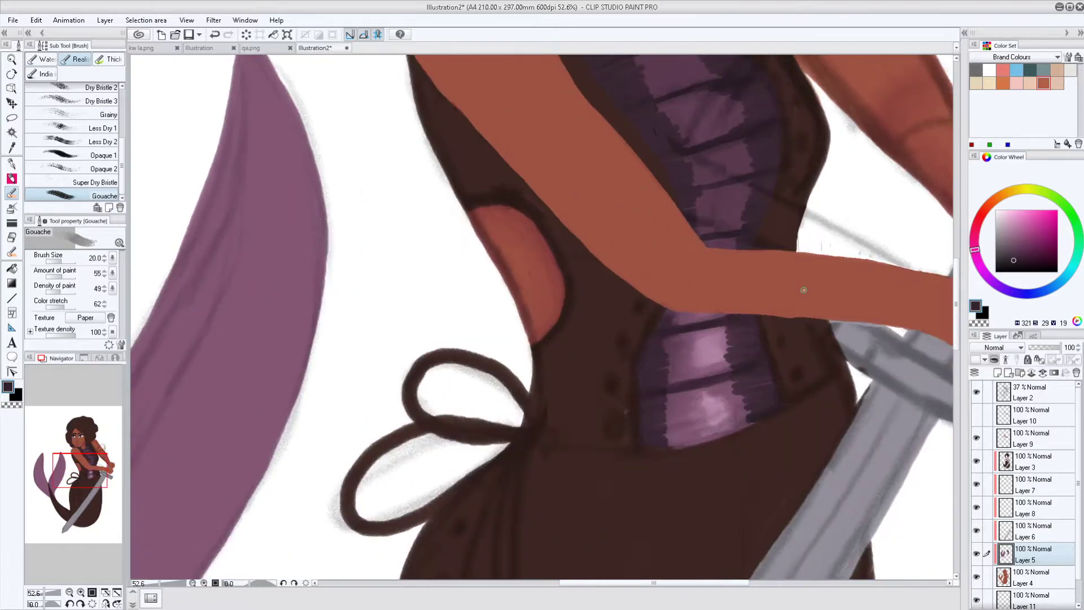
scroll(554, 272, up, 8)
scroll(554, 273, down, 5)
Step: Blend the repainted scale bands from collar to waist with the Gouache blender at size 40
key(j)
scroll(622, 282, up, 8)
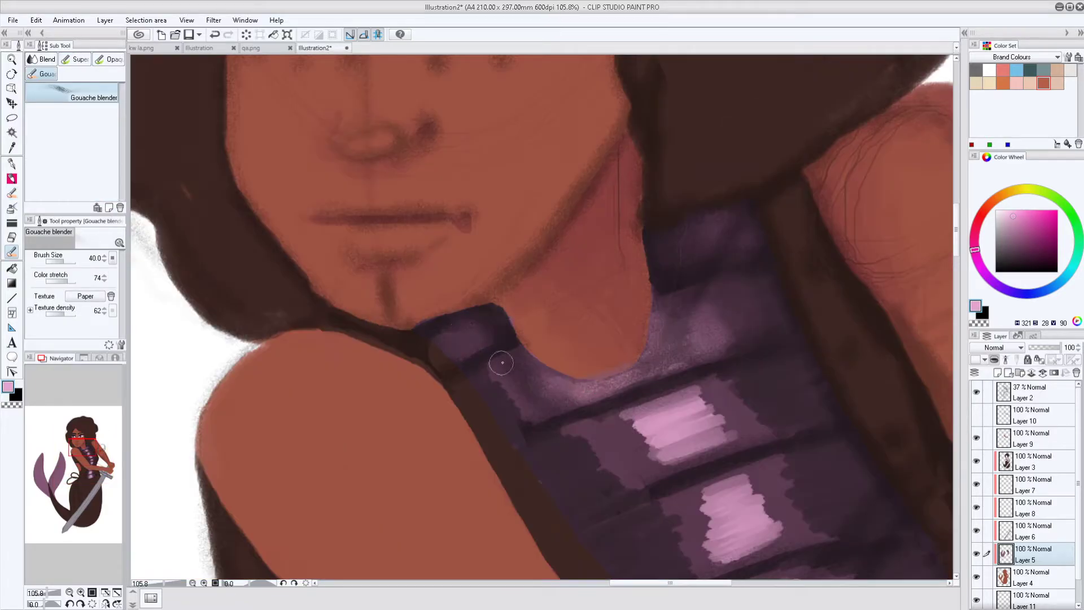
scroll(555, 458, down, 3)
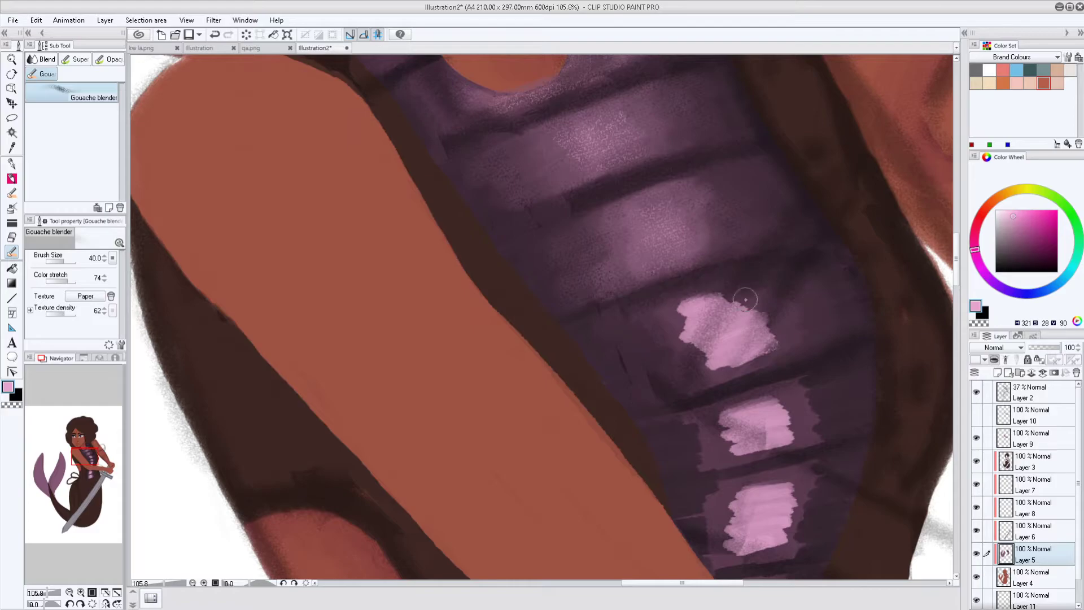
scroll(756, 358, down, 6)
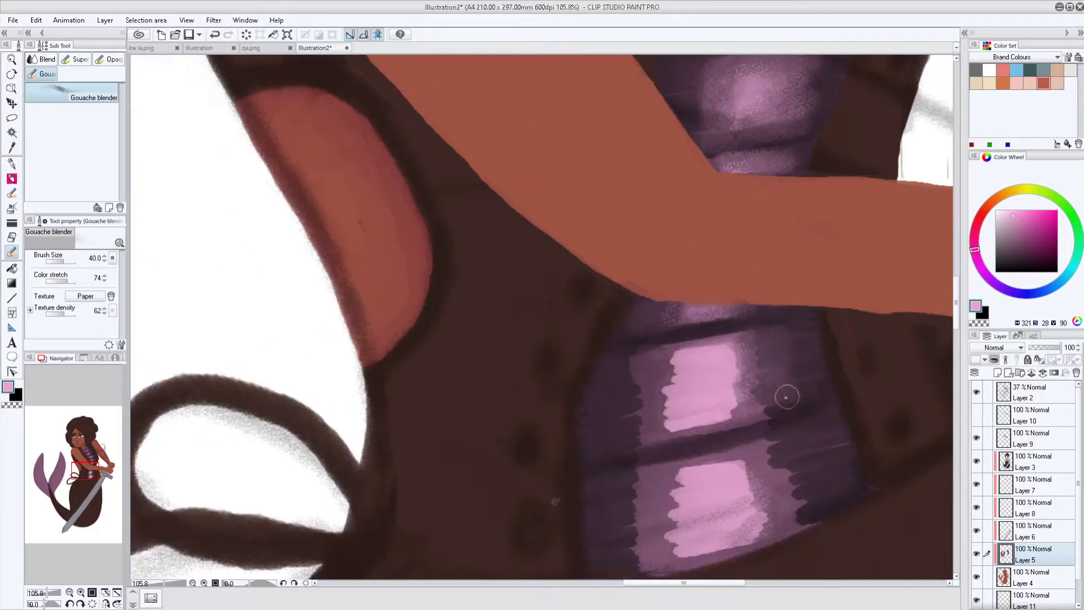
scroll(645, 376, down, 2)
scroll(692, 424, up, 3)
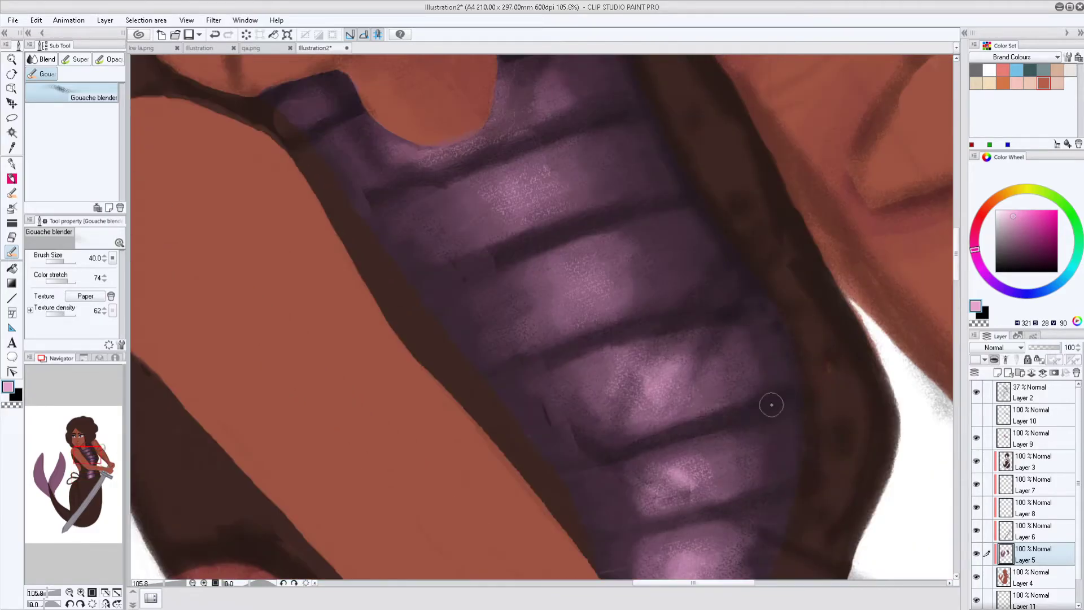
Step: Erase the stray pencil lines over the chest and vest from Layer 2 with the Hard eraser at size 15
key(e)
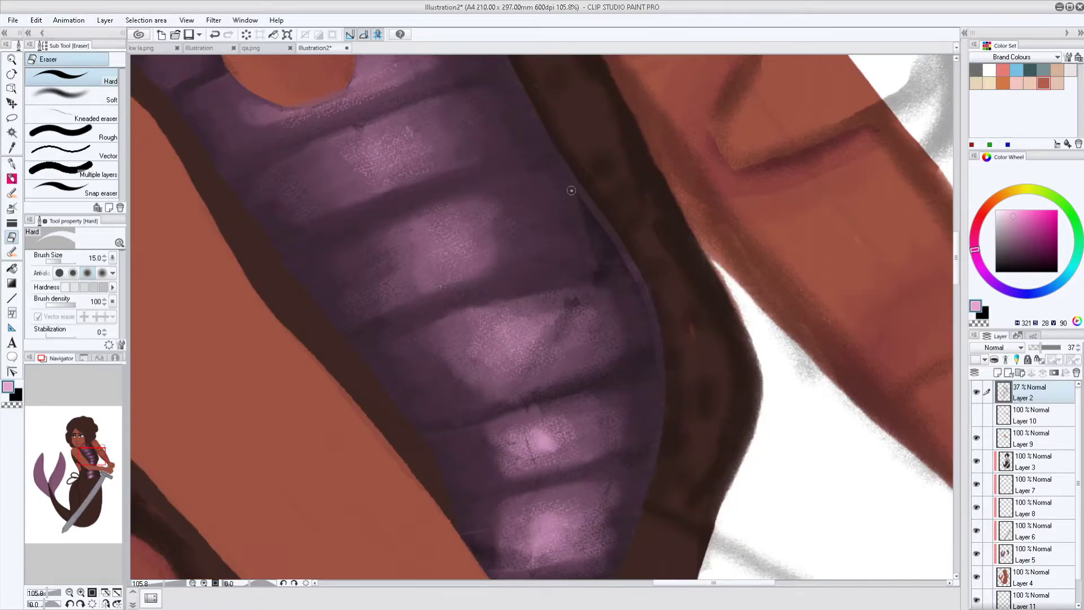
scroll(590, 278, up, 6)
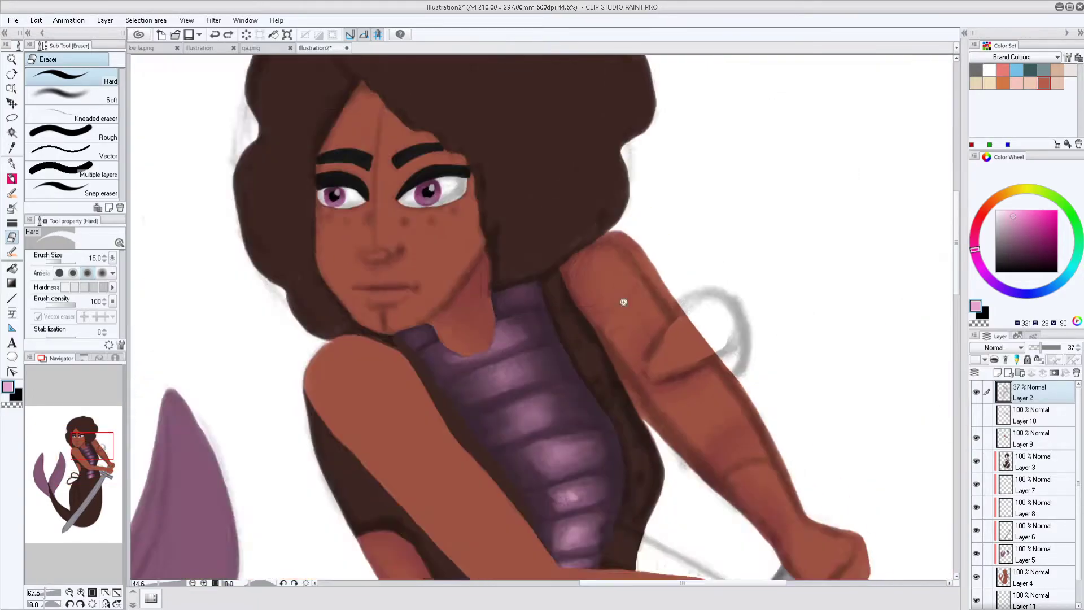
alt+click(331, 359)
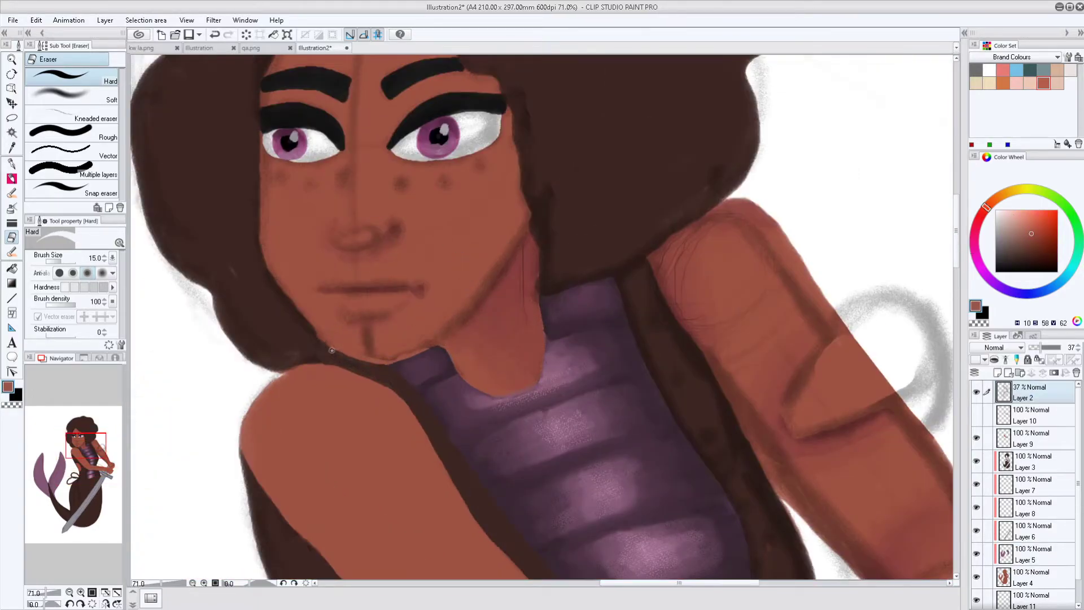
scroll(566, 313, down, 3)
scroll(566, 312, down, 4)
Step: Touch up the sword guard below the front hand with its grey colour on Layer 4
scroll(566, 313, up, 4)
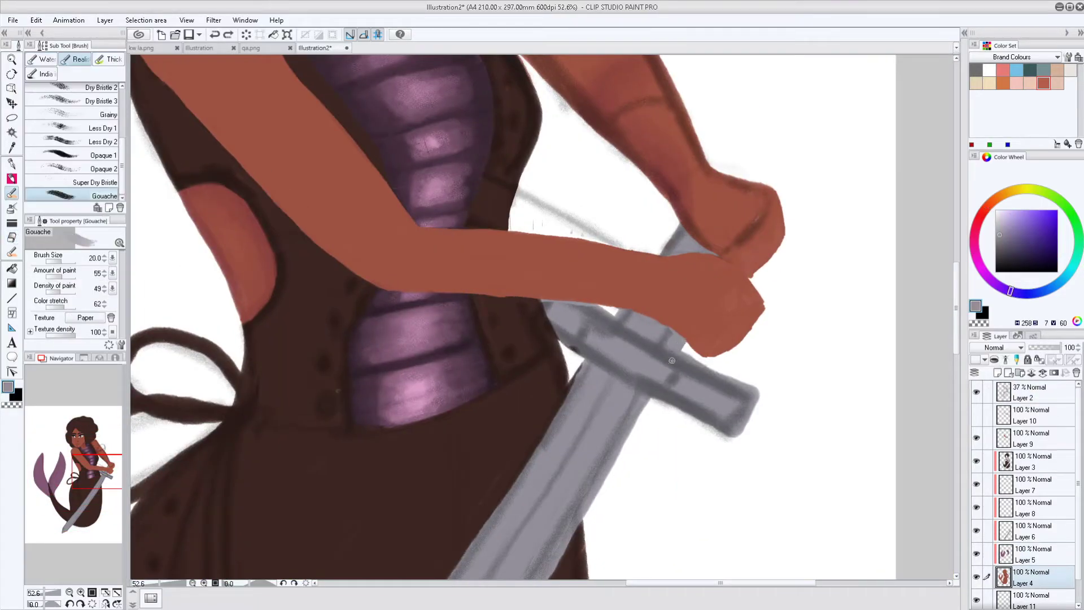
scroll(583, 291, up, 3)
alt+click(583, 291)
scroll(583, 290, down, 3)
Step: Add a new layer above the skin and shade the nose and neck in dark red-brown with Gouache at size 25
key(b)
key(ctrl+shift+n)
scroll(518, 413, up, 6)
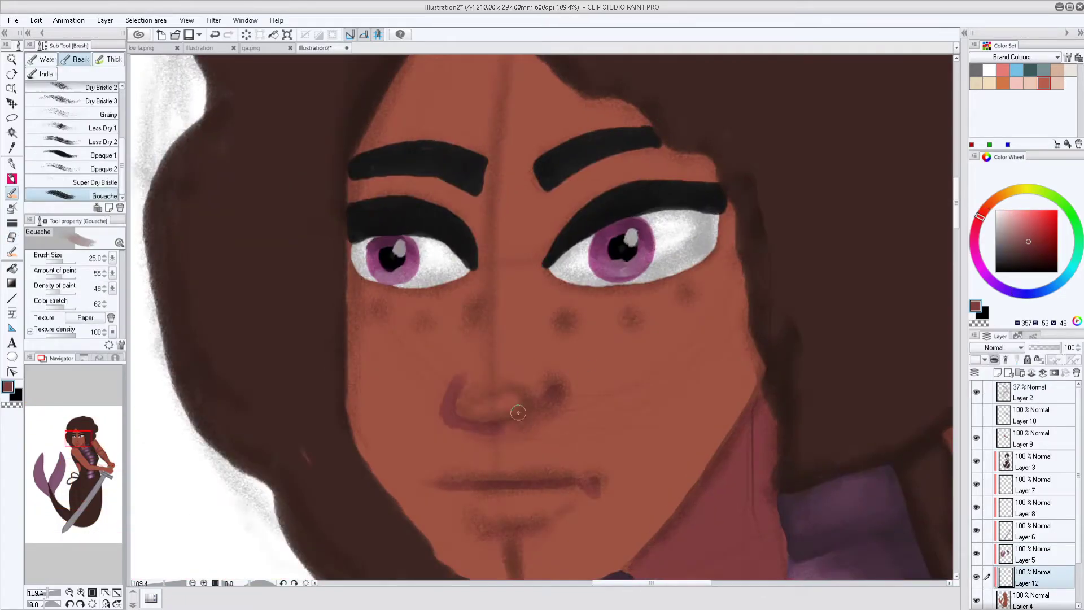
scroll(545, 376, down, 2)
scroll(451, 213, up, 6)
Step: Blend the nose and neck shadows with the Gouache blender at size 40
key(j)
scroll(450, 213, down, 8)
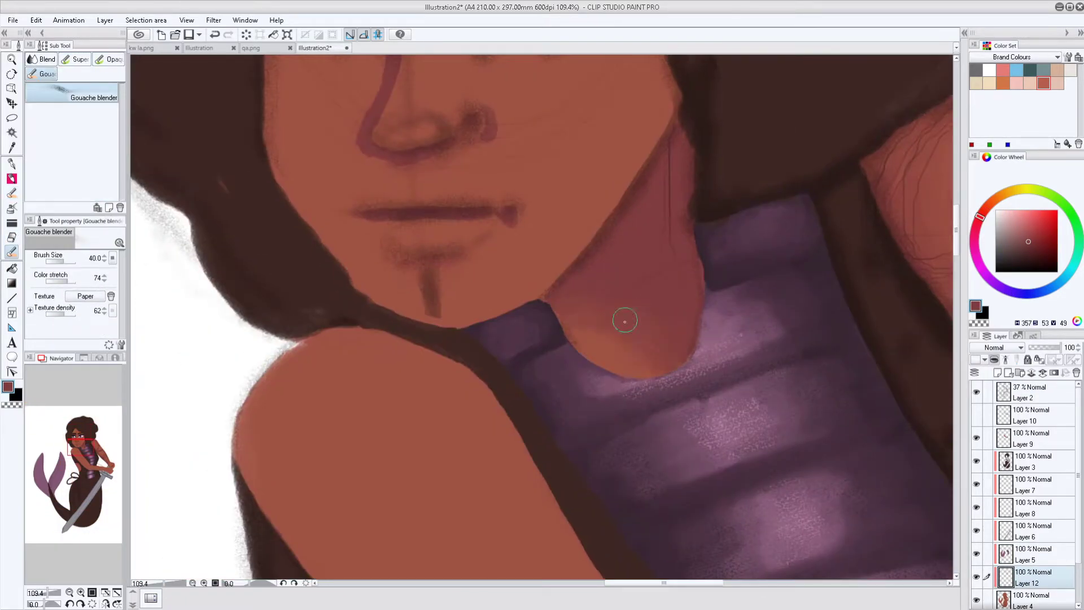
scroll(469, 482, up, 6)
scroll(658, 242, down, 5)
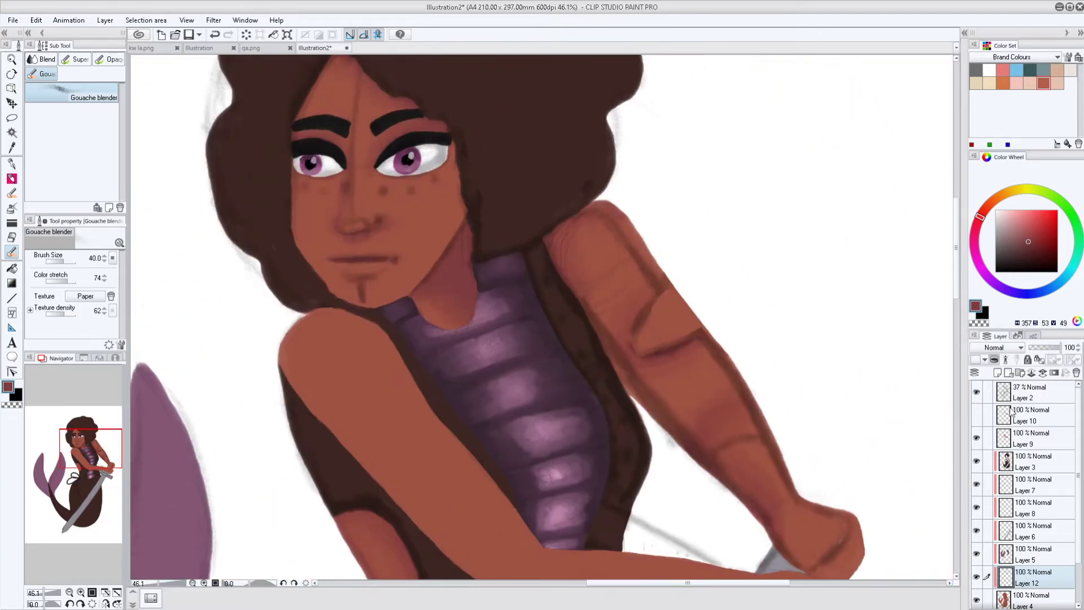
Step: Repaint the rear arm in flat skin colour on a new layer above Layer 9 and clean up its outline
key(b)
scroll(716, 438, down, 2)
key(e)
scroll(717, 438, up, 7)
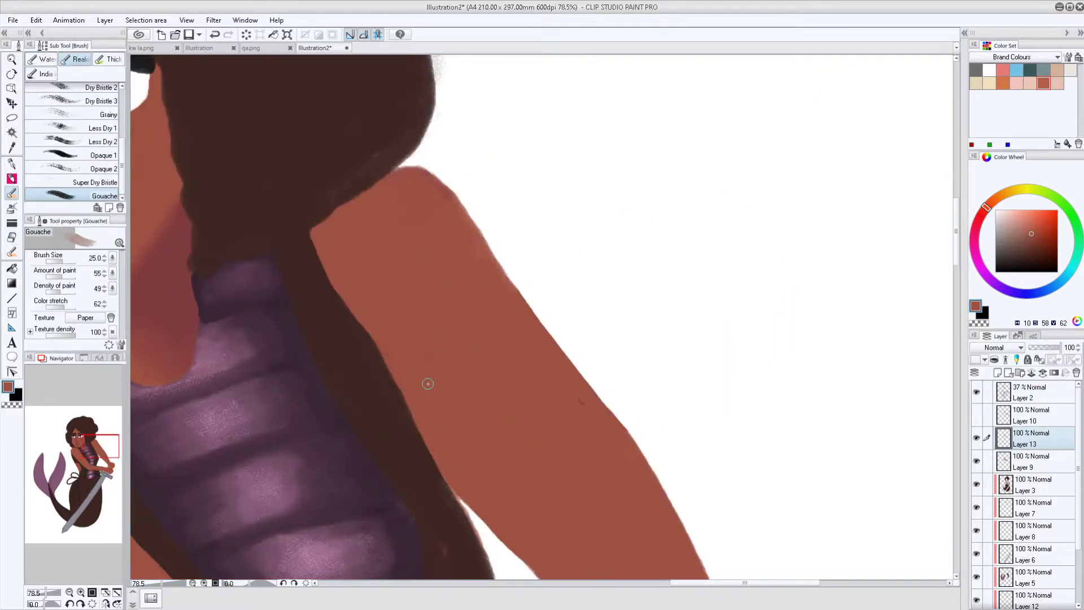
Step: Paint over the stray marks and clean up the edges of the vest and tail in dark brown with Gouache at size 70
scroll(483, 249, down, 2)
scroll(255, 288, down, 10)
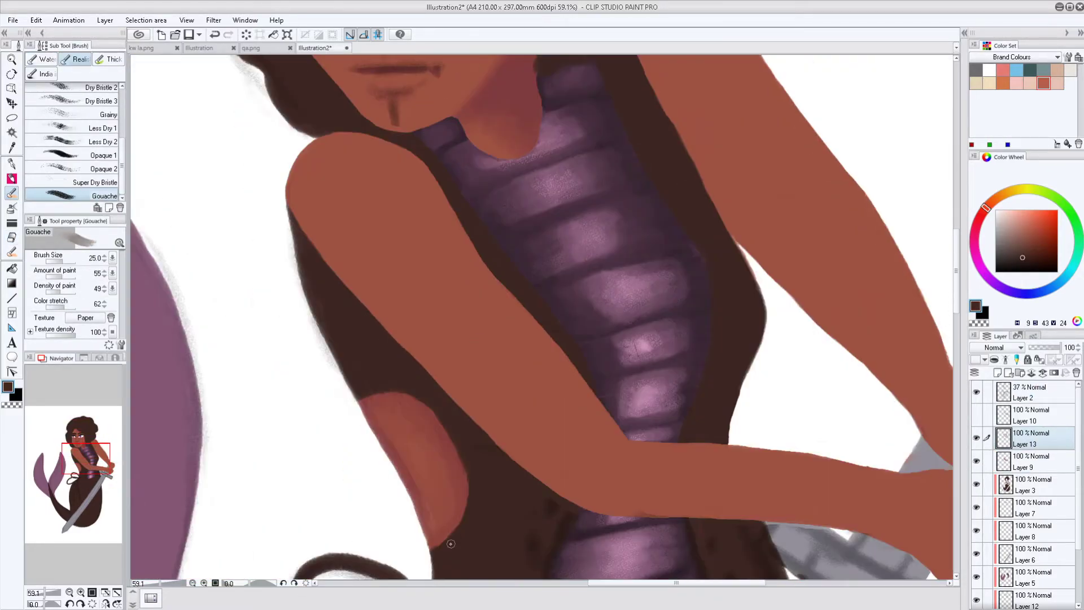
scroll(494, 201, up, 2)
scroll(322, 377, down, 3)
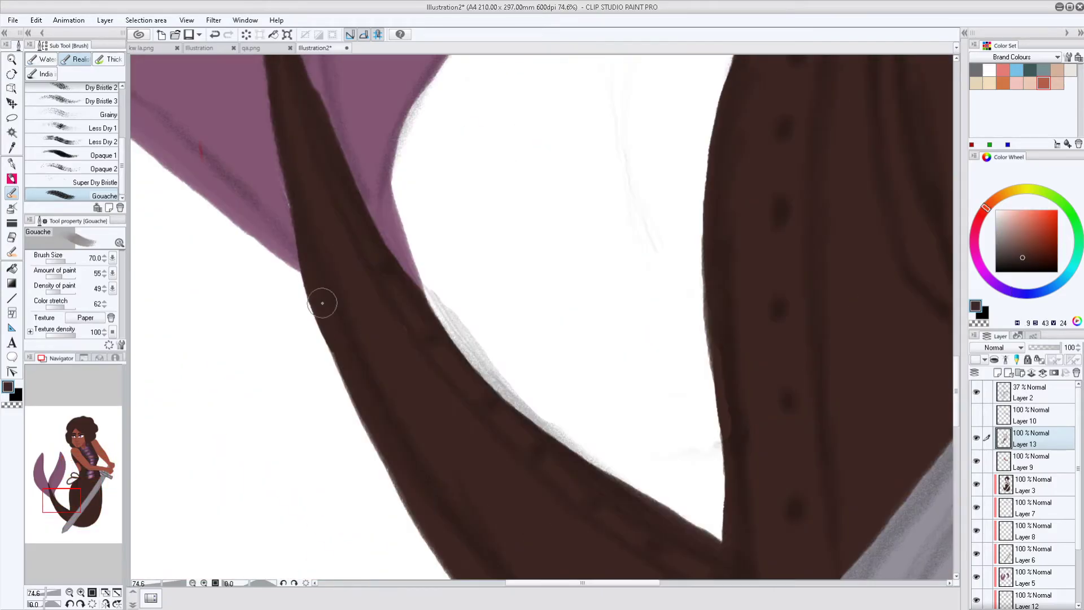
alt+click(375, 232)
Step: Try dotting white round studs along both vest borders with Gouache at size 20
scroll(672, 465, up, 5)
alt+click(467, 121)
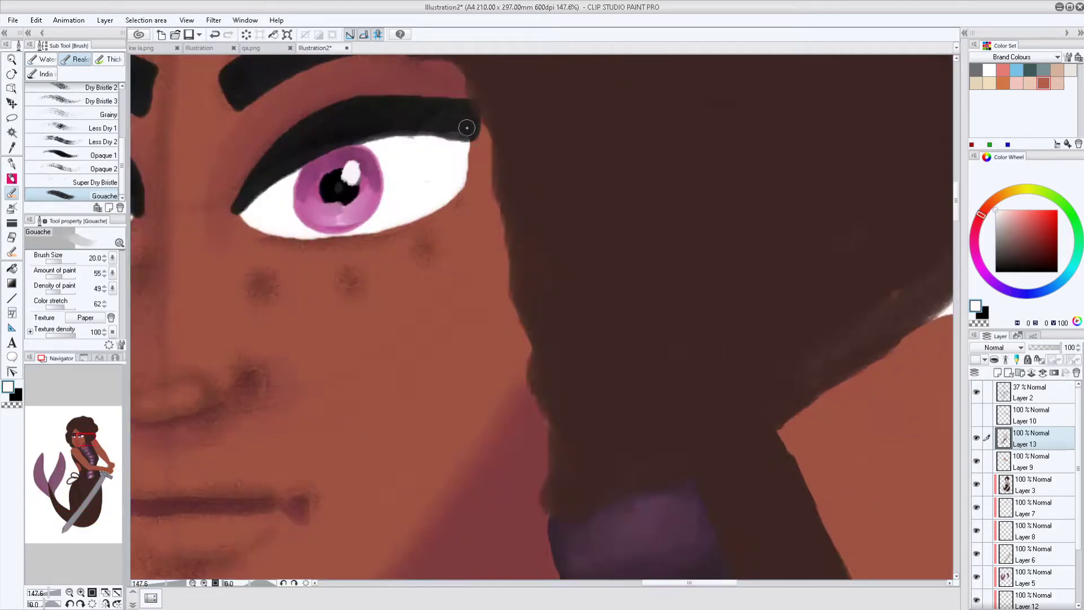
scroll(486, 225, down, 3)
scroll(548, 238, down, 5)
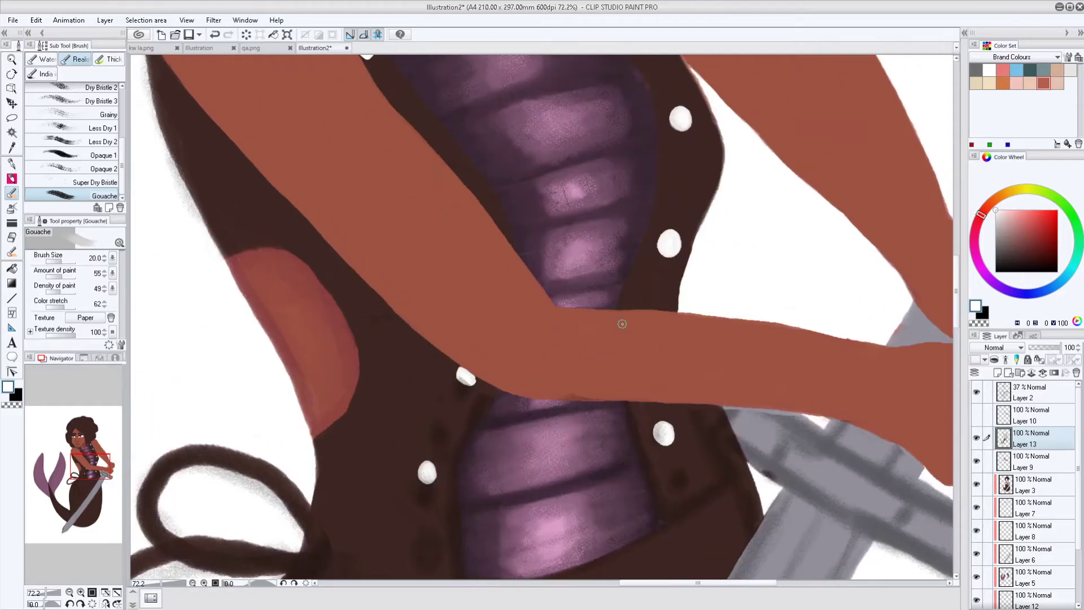
scroll(547, 239, down, 2)
Step: Dot pale pinkish-brown studs down the tail's edge below the waist bow with Gouache at size 20
alt+click(547, 238)
scroll(525, 254, up, 2)
click(527, 243)
click(516, 286)
scroll(511, 395, up, 3)
click(510, 323)
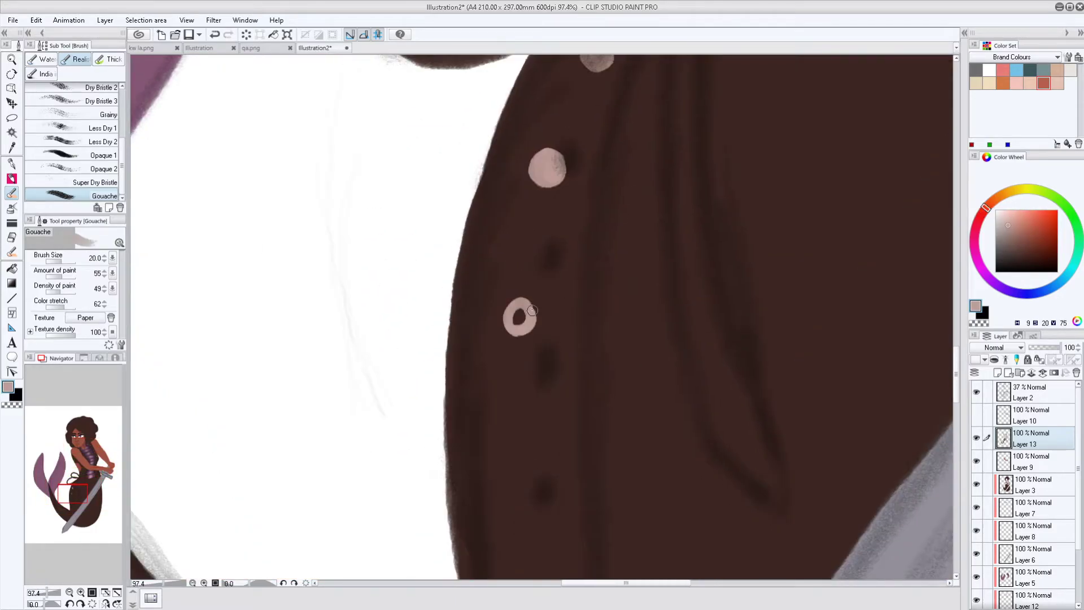
scroll(505, 452, down, 3)
Step: Continue the studs along the tail towards the fins and draw a thin line beside them with Gouache at size 15
click(500, 573)
scroll(624, 303, down, 5)
scroll(734, 237, up, 4)
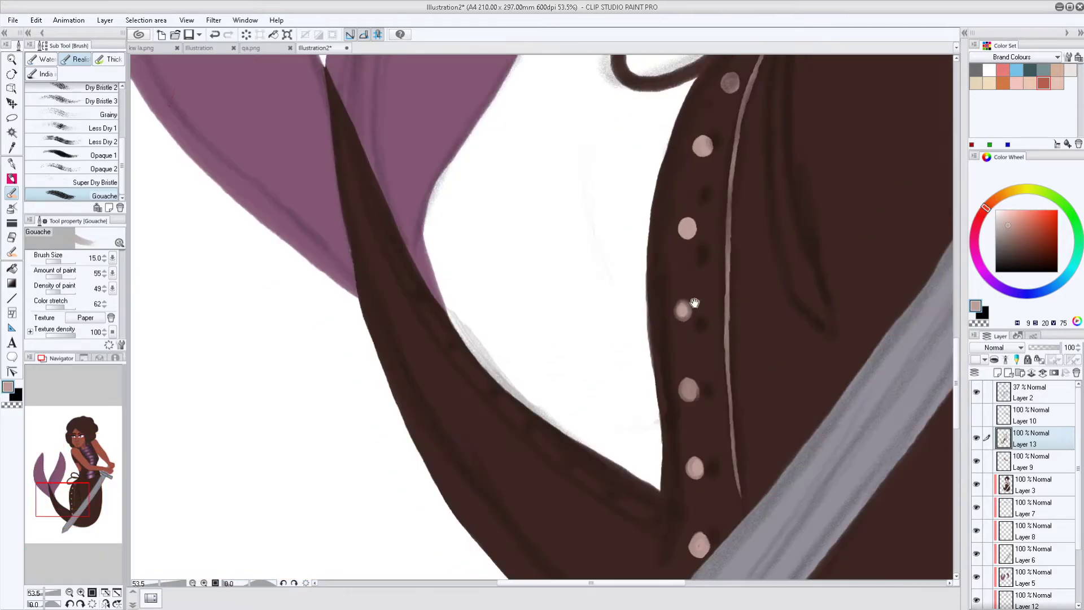
drag(258, 326, 383, 377)
key(bracketleft)
scroll(383, 378, down, 5)
Step: Dot pale pinkish-brown studs along both front borders of the vest, from waist to shoulders, at size 15
scroll(508, 282, up, 4)
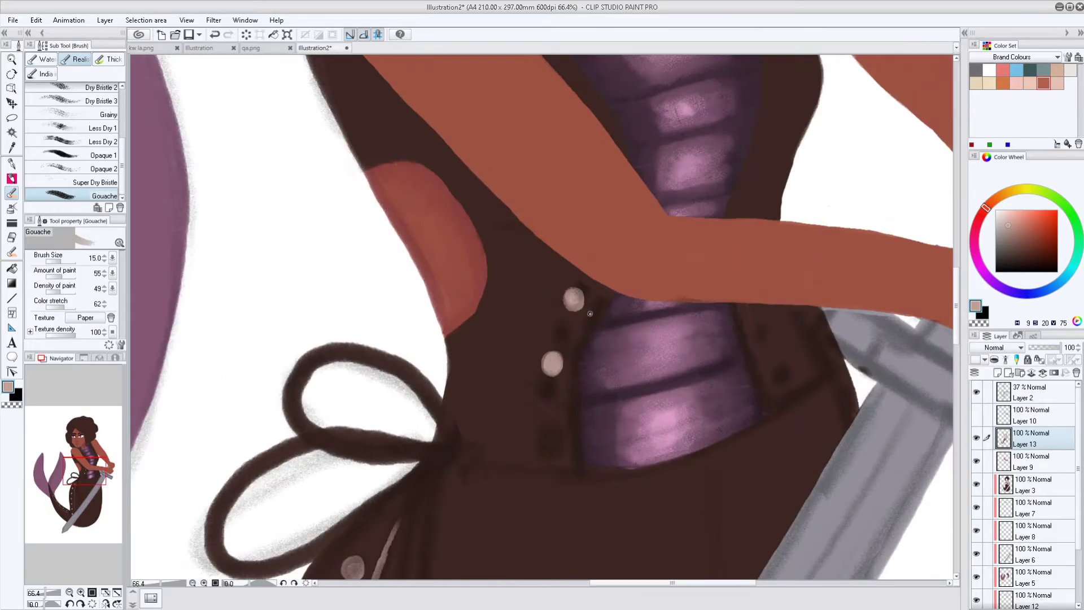
scroll(565, 367, up, 1)
scroll(577, 394, up, 2)
click(634, 525)
click(557, 388)
click(591, 443)
click(605, 504)
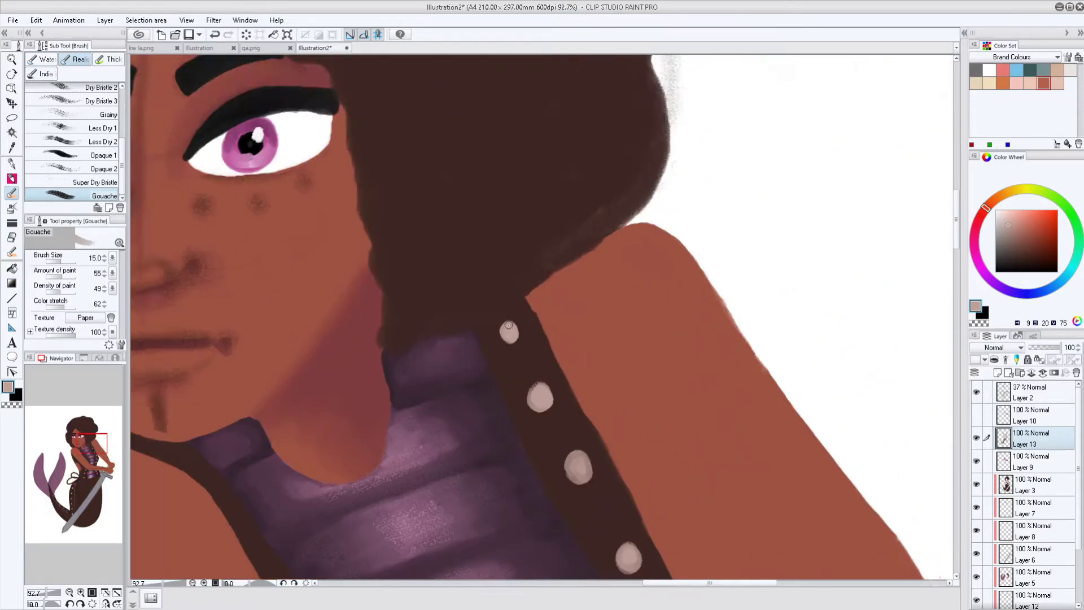
scroll(565, 339, down, 2)
click(497, 438)
click(451, 368)
Step: Shade the shoulders, elbow creases and outer edges of both arms in dark red with Gouache at size 20
scroll(451, 367, down, 5)
scroll(564, 283, up, 4)
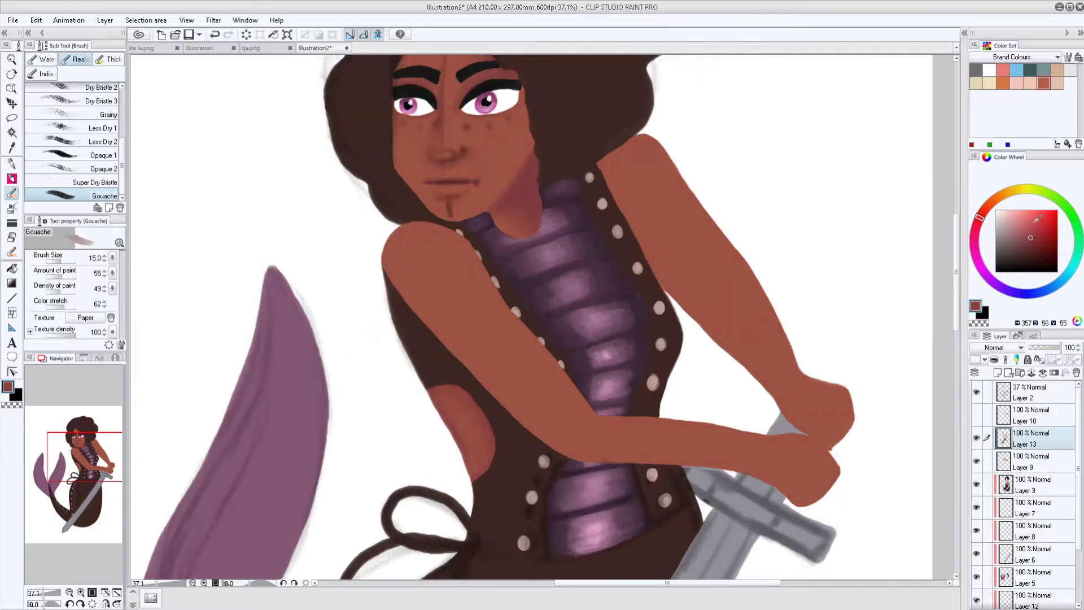
alt+click(583, 165)
key(bracketright)
scroll(584, 165, up, 1)
drag(602, 333, 427, 317)
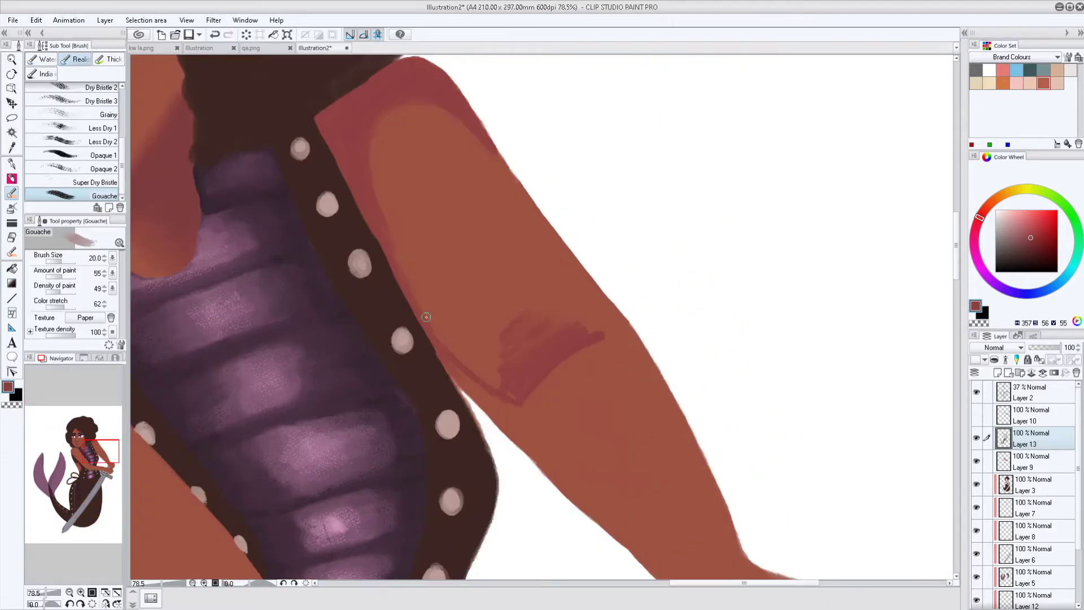
drag(604, 318, 421, 246)
scroll(396, 166, down, 1)
drag(395, 166, 531, 357)
scroll(534, 404, up, 3)
scroll(535, 404, down, 3)
Step: Blend the dark red shading into the skin of both arms with the Gouache blender at size 40
key(j)
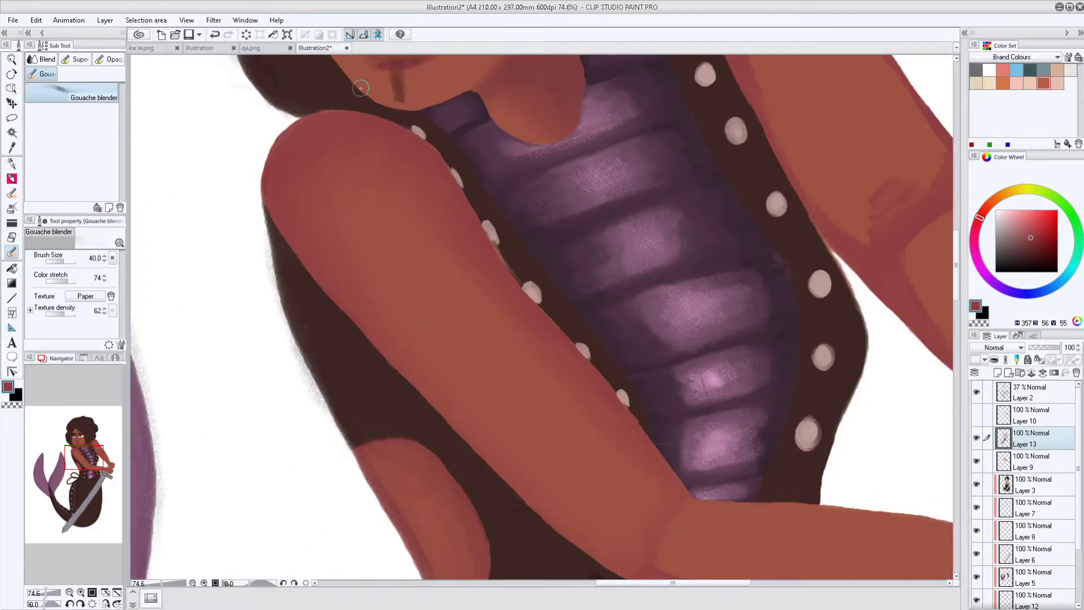
drag(484, 317, 620, 444)
drag(761, 281, 409, 220)
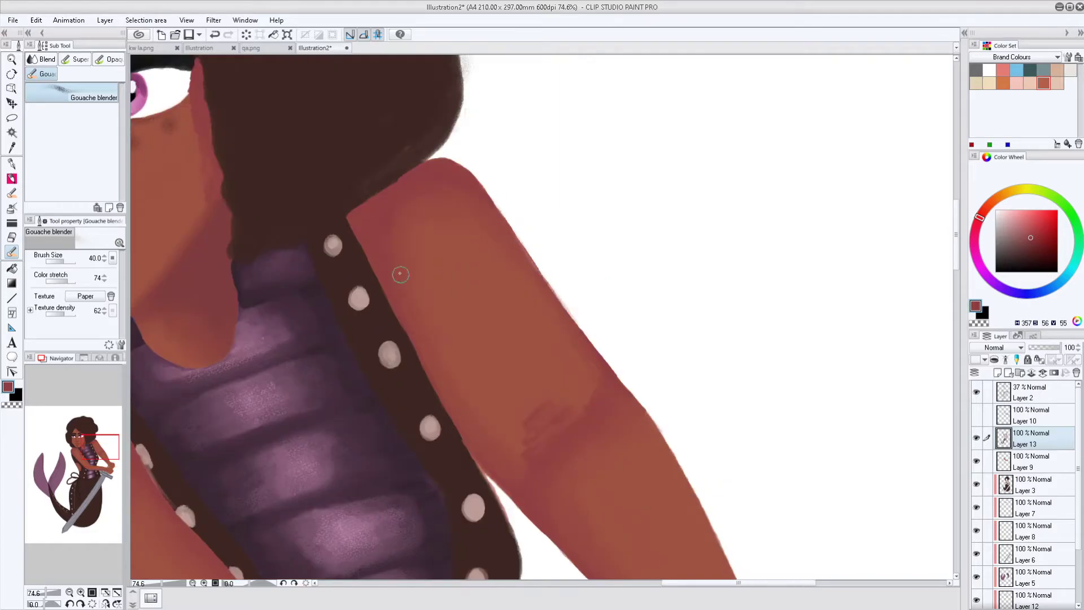
drag(581, 393, 482, 448)
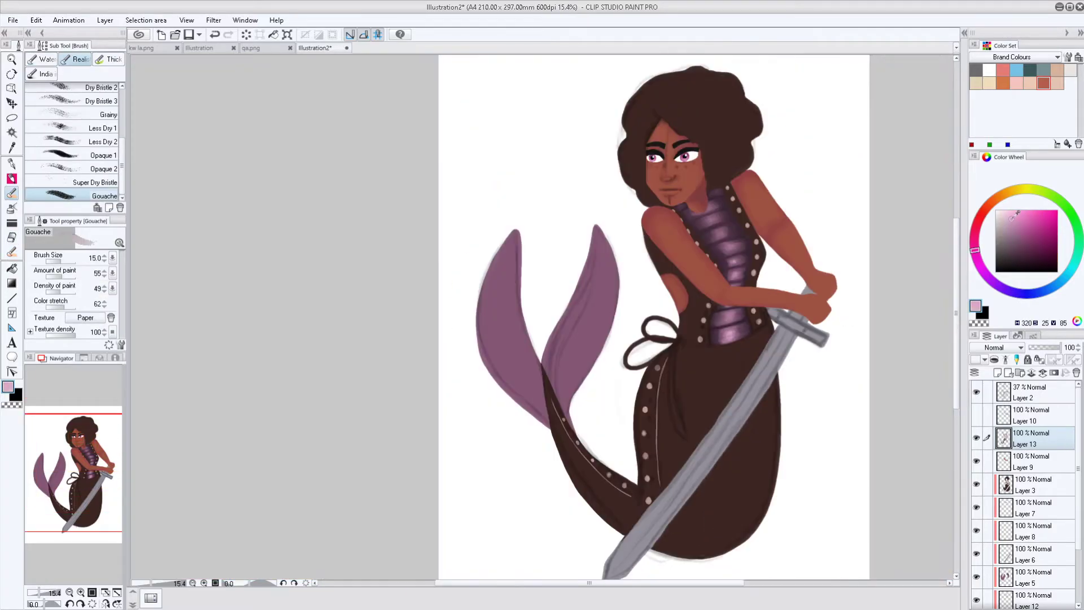
Step: Draw light pink contour lines lengthwise along both tail fins with Gouache, widening the brush to size 25
mouse_move(541, 439)
mouse_down()
mouse_move(612, 243)
mouse_move(620, 112)
mouse_up()
drag(508, 407, 463, 119)
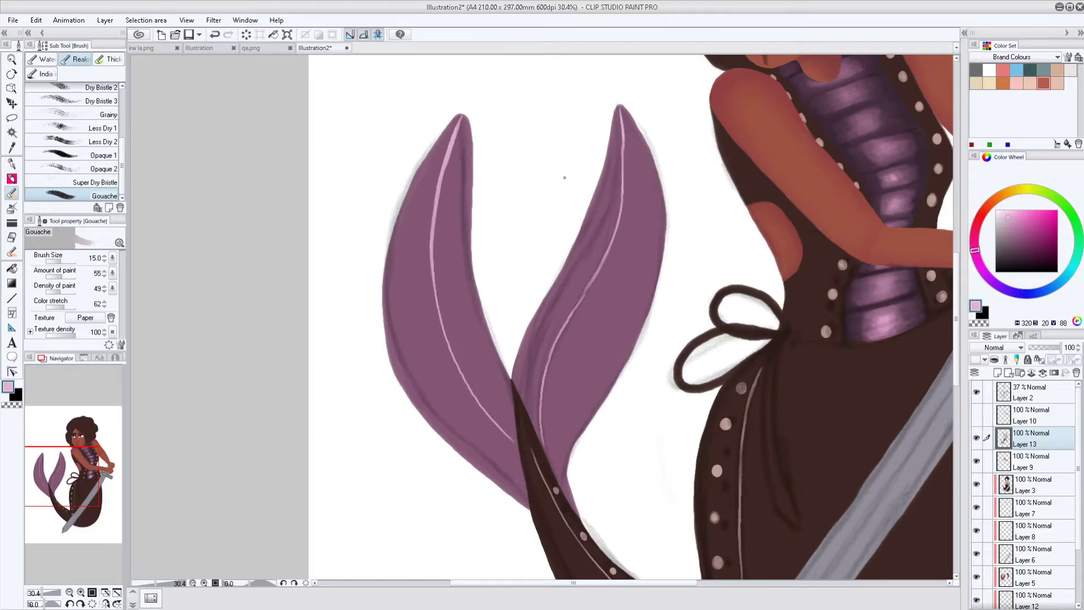
key(])
drag(587, 249, 542, 328)
key(ctrl+z)
drag(508, 436, 462, 118)
scroll(462, 119, up, 5)
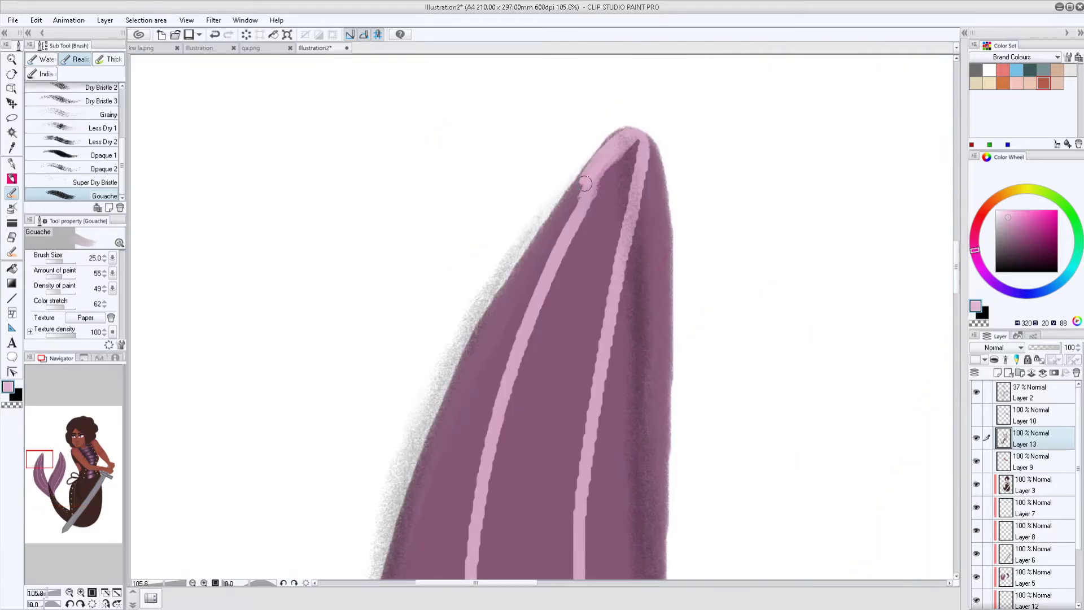
drag(521, 62, 448, 484)
Step: Fill the bands along both sides of the left fin and the inner side of the right fin with light pink
scroll(448, 484, down, 3)
drag(584, 395, 605, 565)
mouse_move(317, 90)
mouse_down()
mouse_move(402, 286)
mouse_move(588, 543)
mouse_up()
drag(508, 339, 593, 509)
key([)
mouse_move(531, 452)
mouse_down()
mouse_move(484, 234)
mouse_move(541, 243)
mouse_move(355, 141)
mouse_up()
drag(503, 192, 395, 509)
drag(508, 169, 438, 361)
mouse_move(514, 150)
mouse_down()
mouse_move(444, 454)
mouse_move(508, 186)
mouse_up()
Step: Line and fill the outer edge band of the right fin in light pink with Gouache at size 20
drag(616, 101, 633, 384)
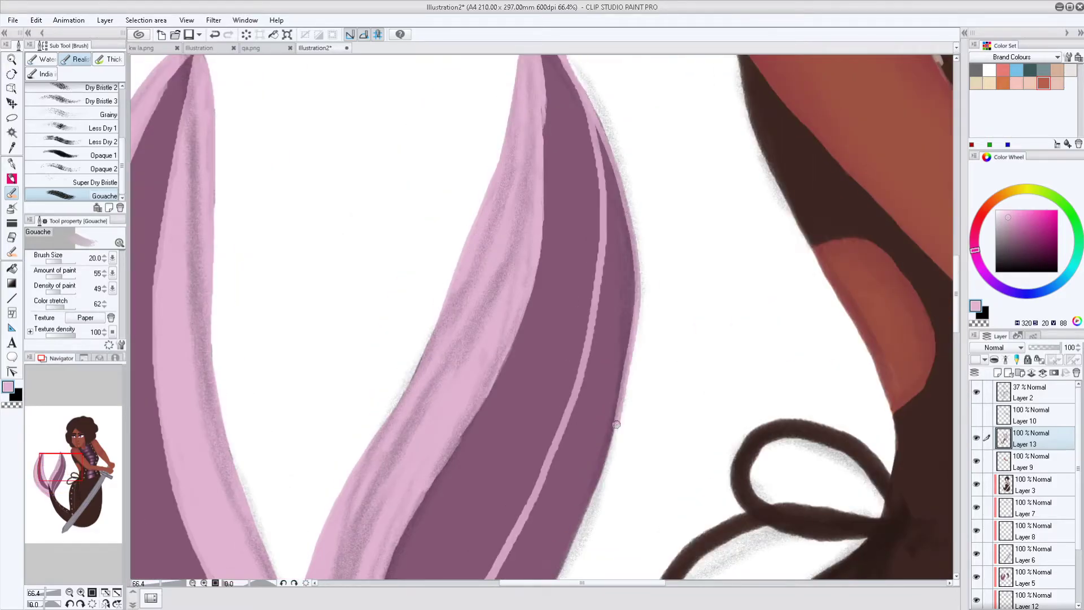
drag(508, 283, 508, 395)
drag(542, 418, 587, 542)
drag(509, 339, 509, 254)
drag(622, 237, 497, 531)
Step: Blend the light pink bands into the purple centres of both tail fins with the Gouache blender at size 80
key(j)
mouse_move(508, 395)
mouse_down()
mouse_move(548, 191)
mouse_move(517, 265)
mouse_up()
mouse_move(517, 203)
mouse_down()
mouse_move(571, 367)
mouse_move(582, 271)
mouse_move(565, 350)
mouse_up()
key(])
key(])
key(])
key(])
drag(565, 350, 582, 169)
scroll(581, 169, down, 2)
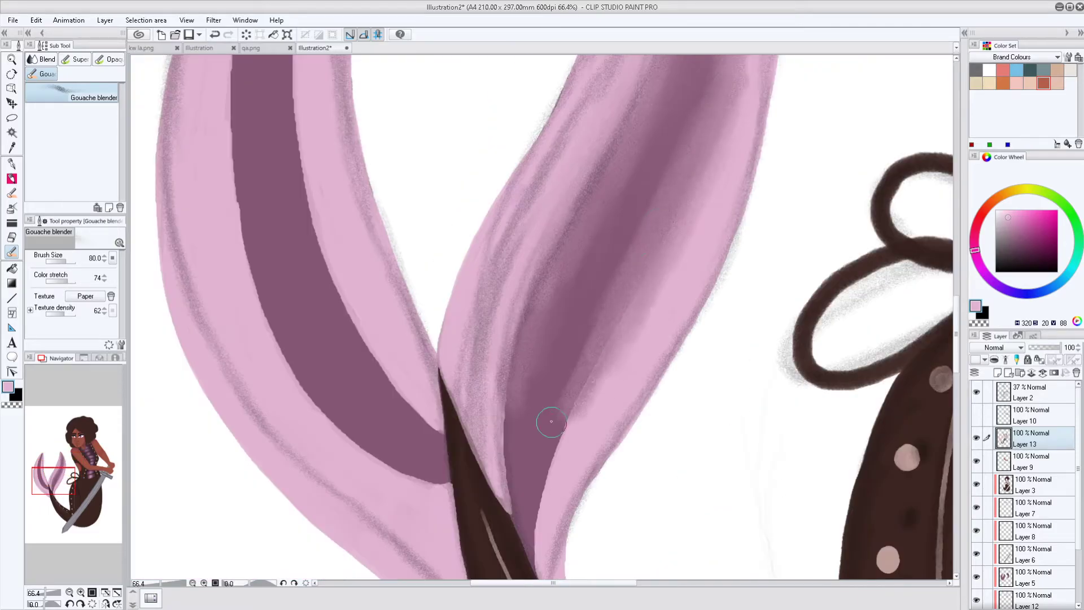
scroll(551, 423, down, 2)
drag(508, 169, 565, 452)
drag(634, 409, 621, 475)
mouse_move(509, 169)
mouse_down()
mouse_move(564, 371)
mouse_move(467, 305)
mouse_move(593, 479)
mouse_move(531, 260)
mouse_move(612, 315)
mouse_move(721, 294)
mouse_up()
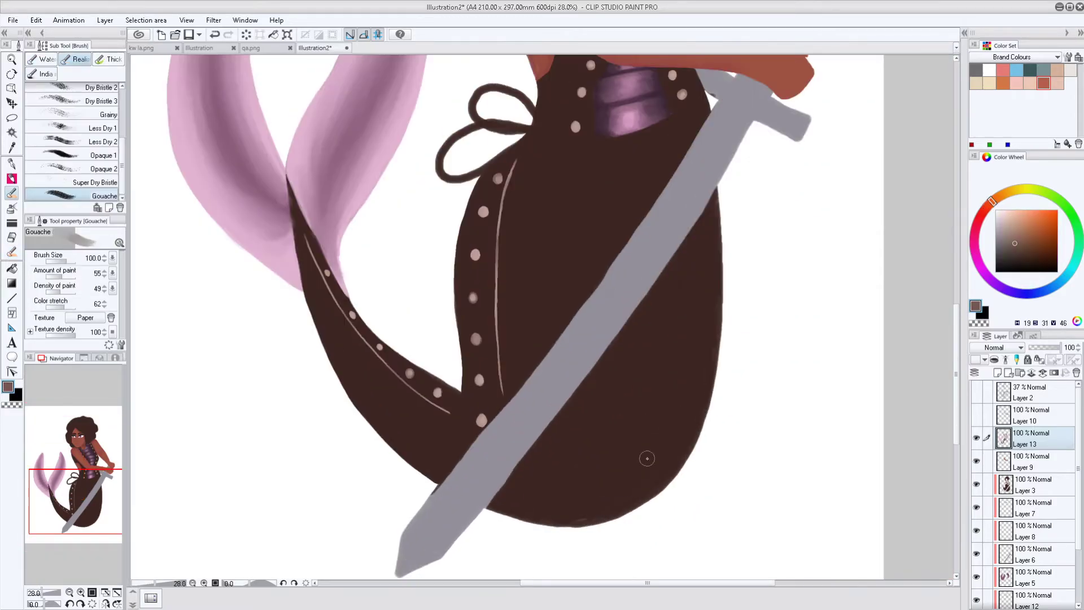
Step: Paint light brown highlights on the hip and tail with Gouache and blend them with the Gouache blender at size 170
mouse_move(648, 458)
mouse_down()
mouse_move(610, 226)
mouse_move(649, 317)
mouse_up()
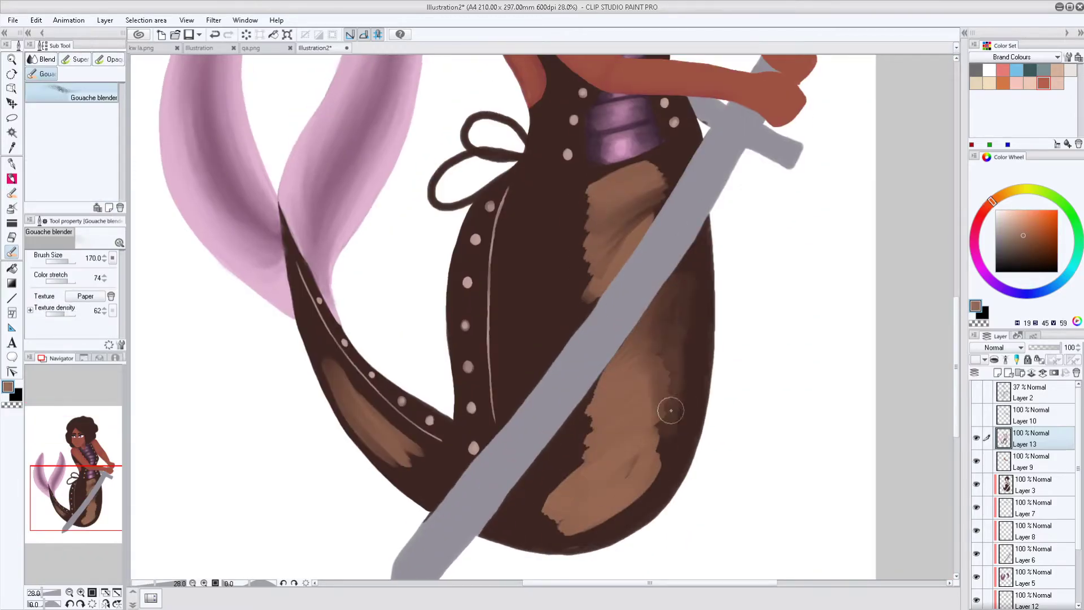
mouse_move(671, 411)
mouse_down()
mouse_move(636, 285)
mouse_move(523, 506)
mouse_move(625, 382)
mouse_move(330, 364)
mouse_up()
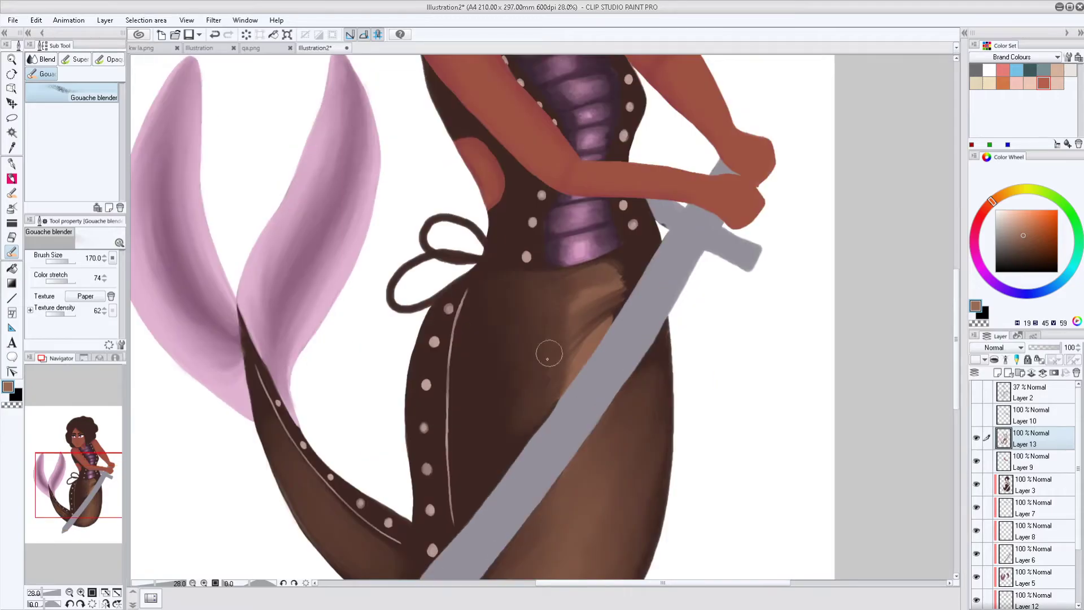
drag(547, 353, 582, 355)
Step: Add light brown highlight patches to the vest's side and between the border studs with Gouache at size 40
scroll(528, 281, down, 3)
scroll(528, 281, up, 5)
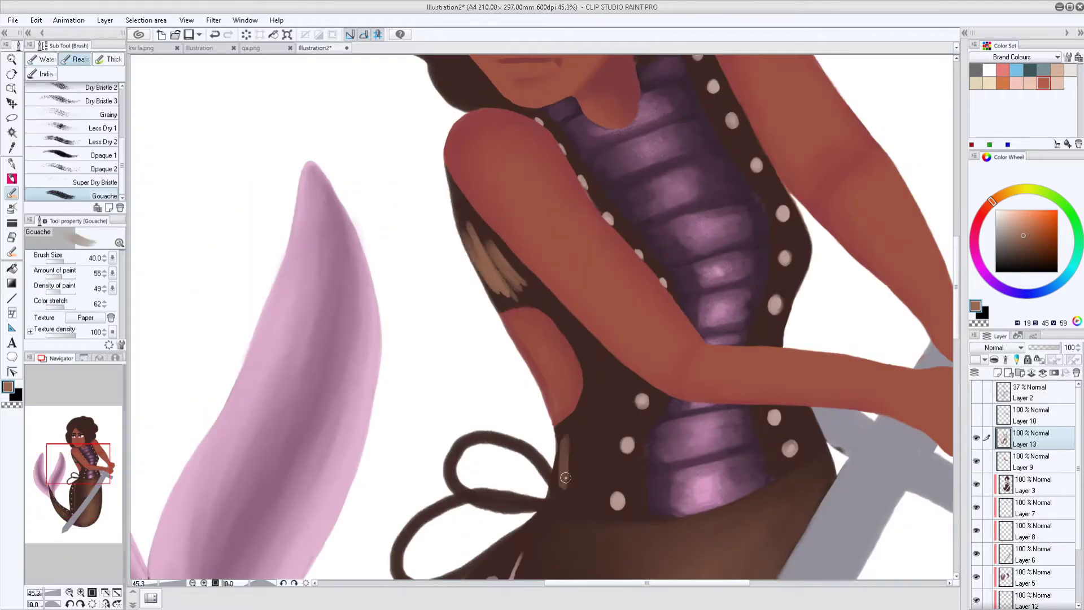
drag(582, 429, 618, 405)
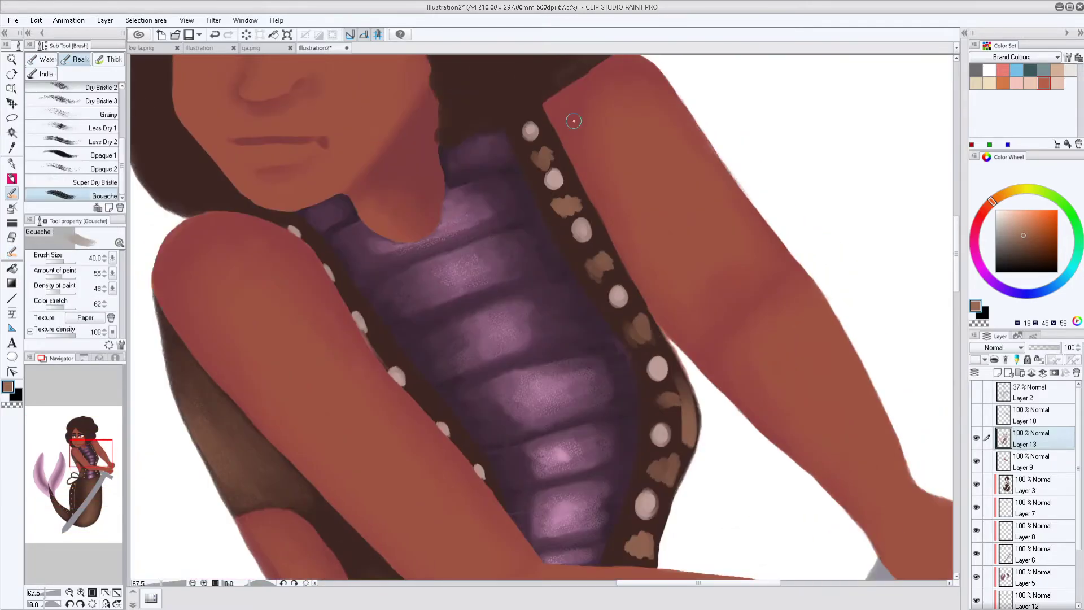
Step: Blend the light brown patches between the vest studs with the Gouache blender at sizes 15 and 25
scroll(529, 286, up, 3)
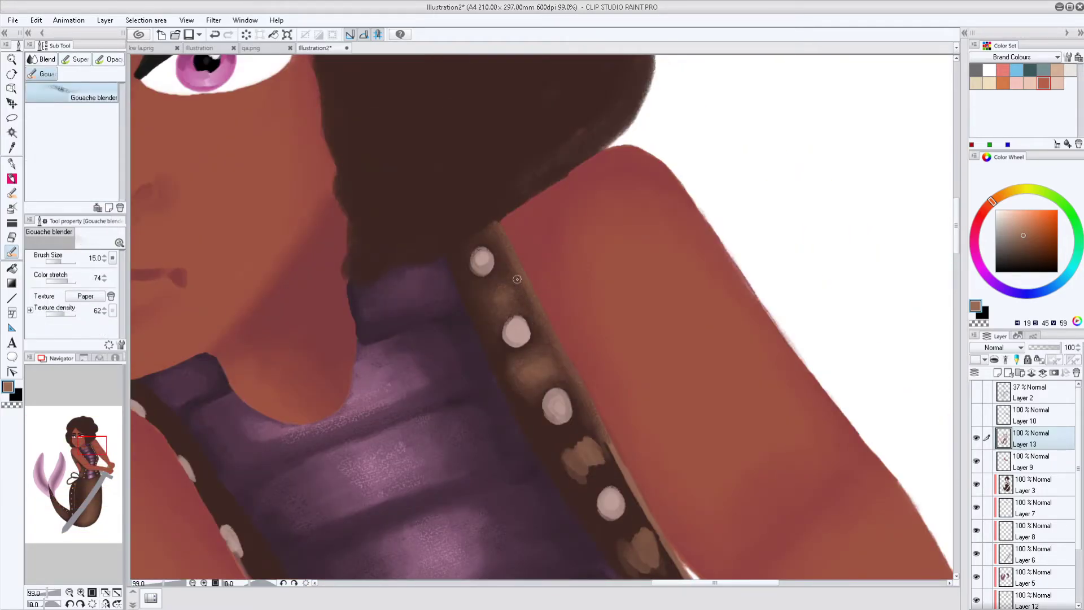
drag(597, 438, 468, 274)
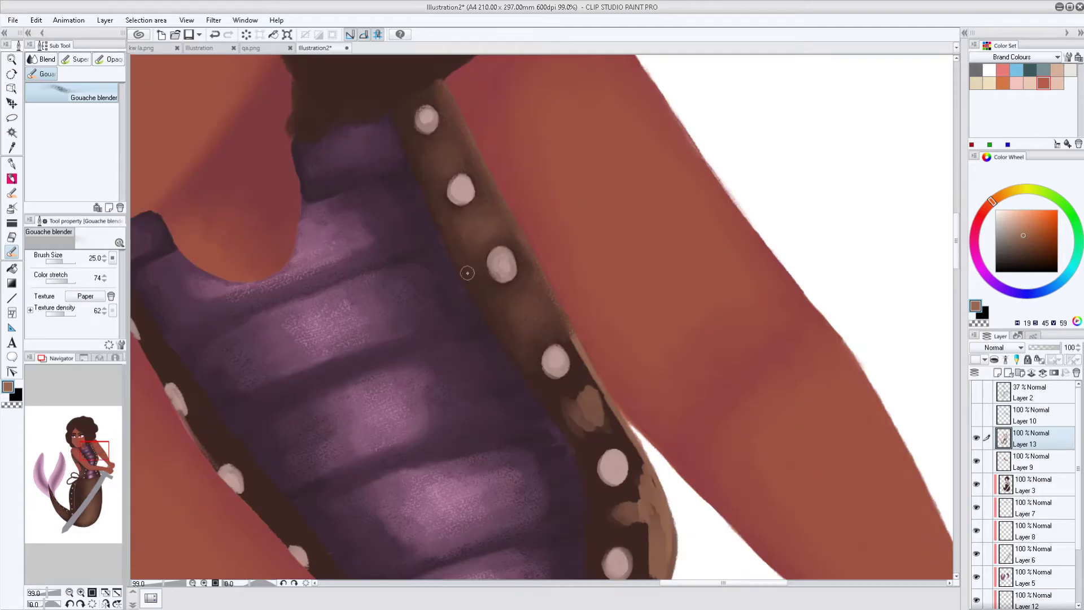
drag(614, 383, 550, 365)
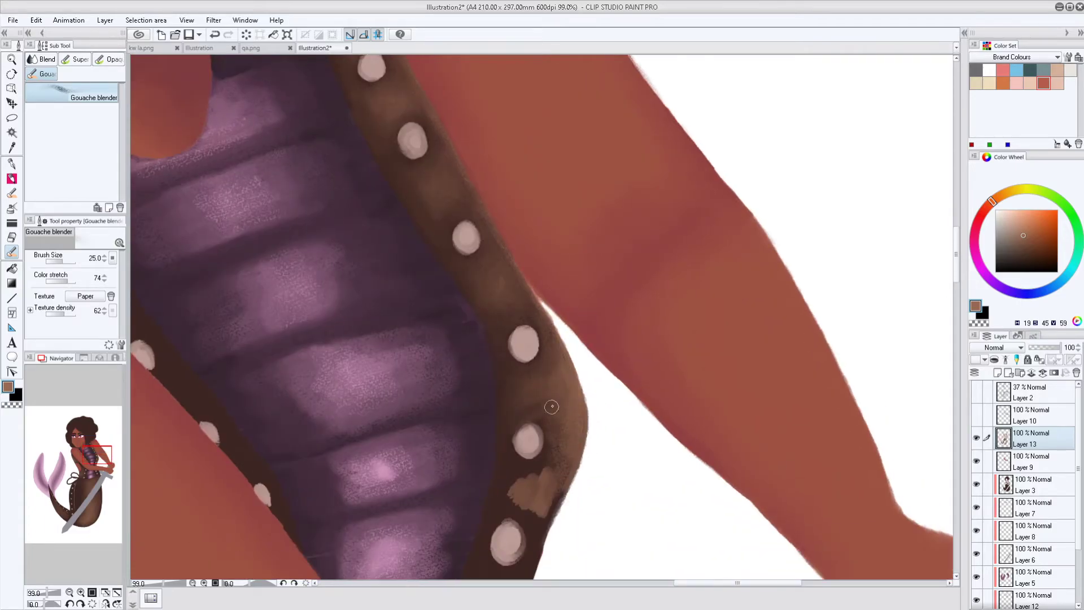
drag(552, 407, 560, 266)
drag(597, 360, 620, 252)
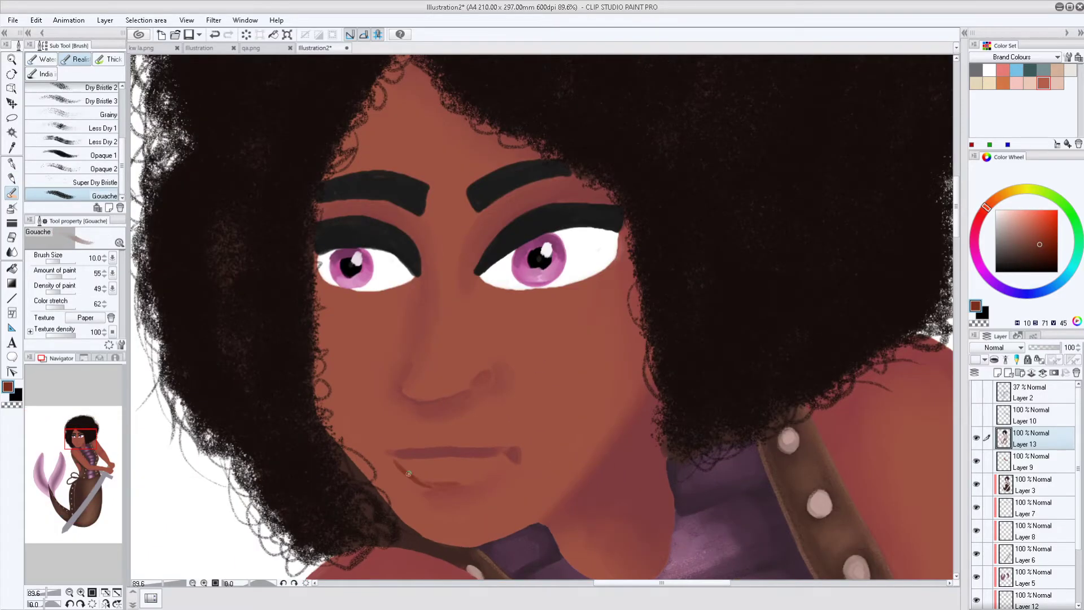
Step: Paint full dark red-brown lips with Gouache at size 10 and soften them with the Blend tool at size 8
mouse_move(409, 473)
mouse_down()
mouse_move(435, 444)
mouse_move(389, 454)
mouse_up()
scroll(486, 452, up, 3)
mouse_move(518, 461)
mouse_down()
mouse_move(374, 493)
mouse_move(523, 444)
mouse_move(376, 443)
mouse_move(415, 443)
mouse_move(337, 457)
mouse_move(537, 447)
mouse_up()
key(j)
key(b)
key(j)
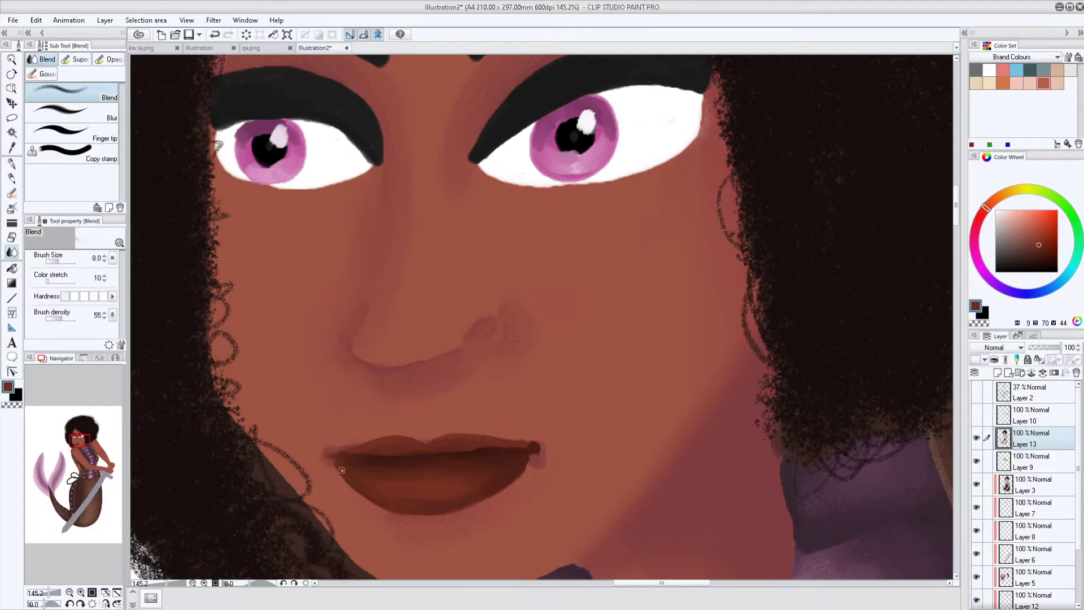
scroll(584, 390, down, 5)
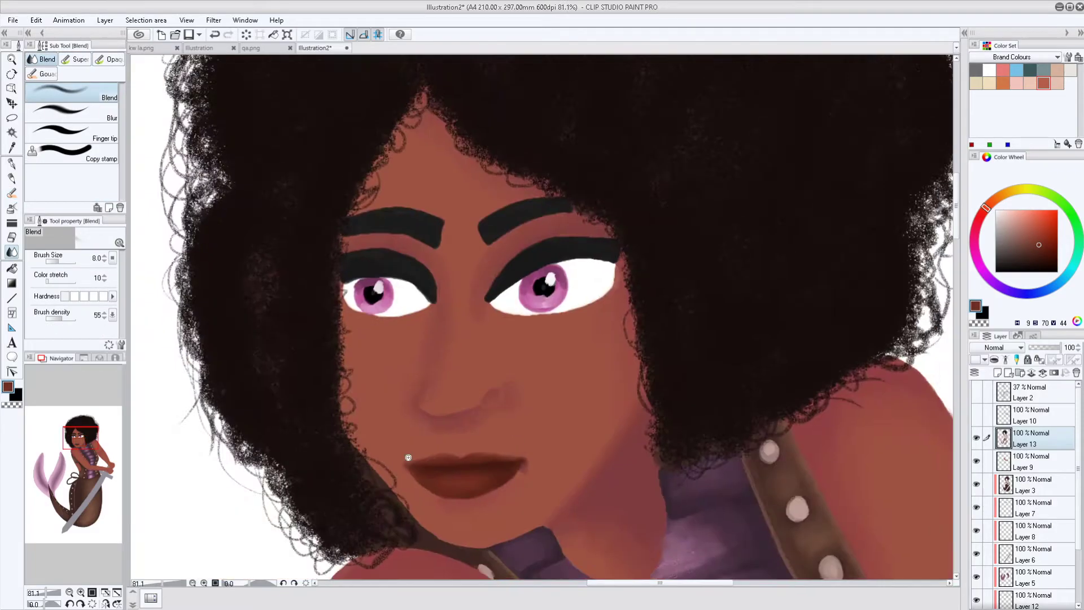
Step: Try lighter skin highlights on the nose tip and nostril with Gouache at size 25
scroll(565, 379, up, 3)
key(b)
scroll(553, 373, down, 4)
scroll(545, 367, up, 3)
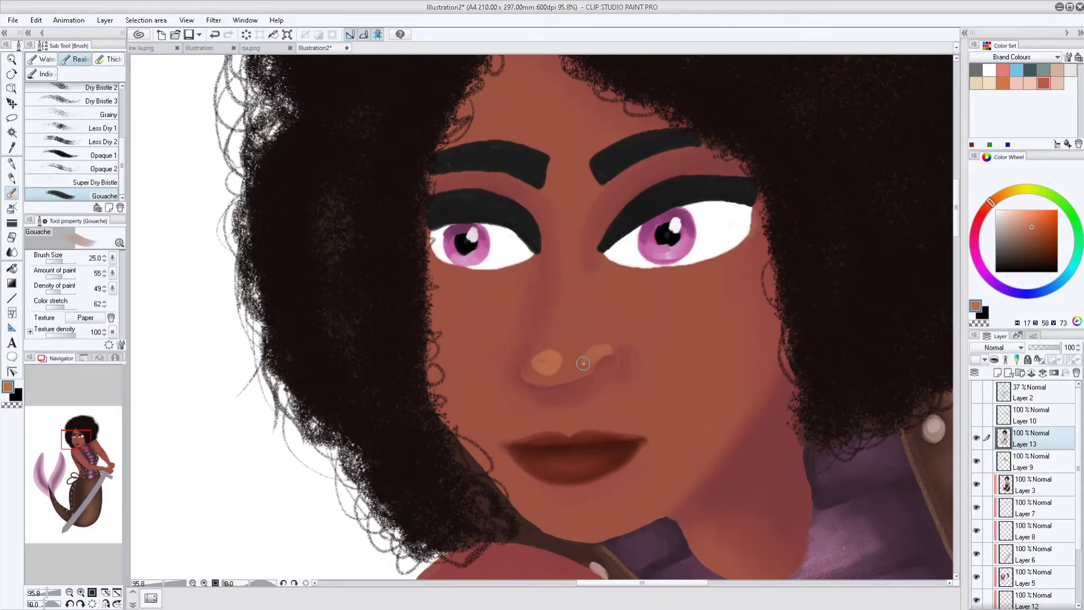
Step: Sketch a new nose outline with the Real pencil at size 10 on a new layer above Layer 13, and reselect Layer 13
key(p)
key(ctrl+shift+n)
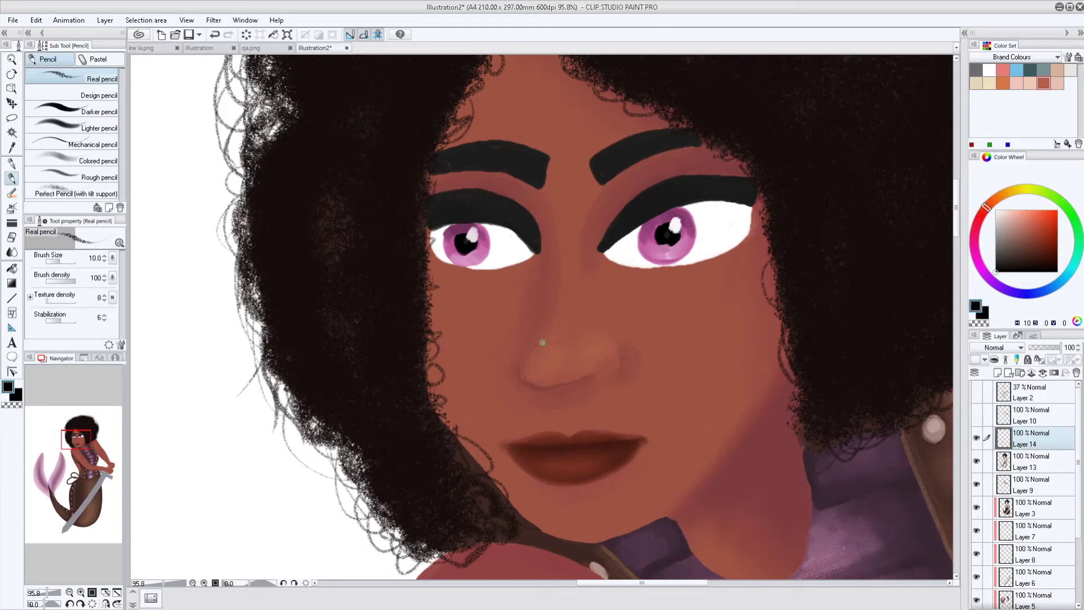
key(alt+bracketleft)
Step: Repaint the nose's shadows and highlights under the pencil outline on Layer 13, smoothing them with the Blend tool
key(b)
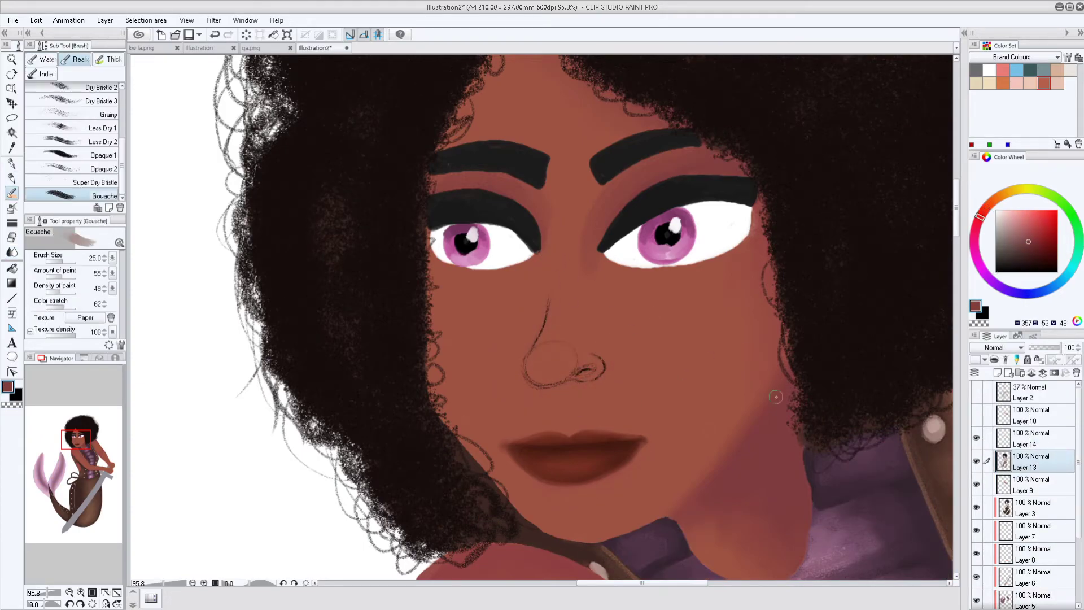
scroll(625, 339, up, 1)
key(j)
scroll(571, 318, up, 2)
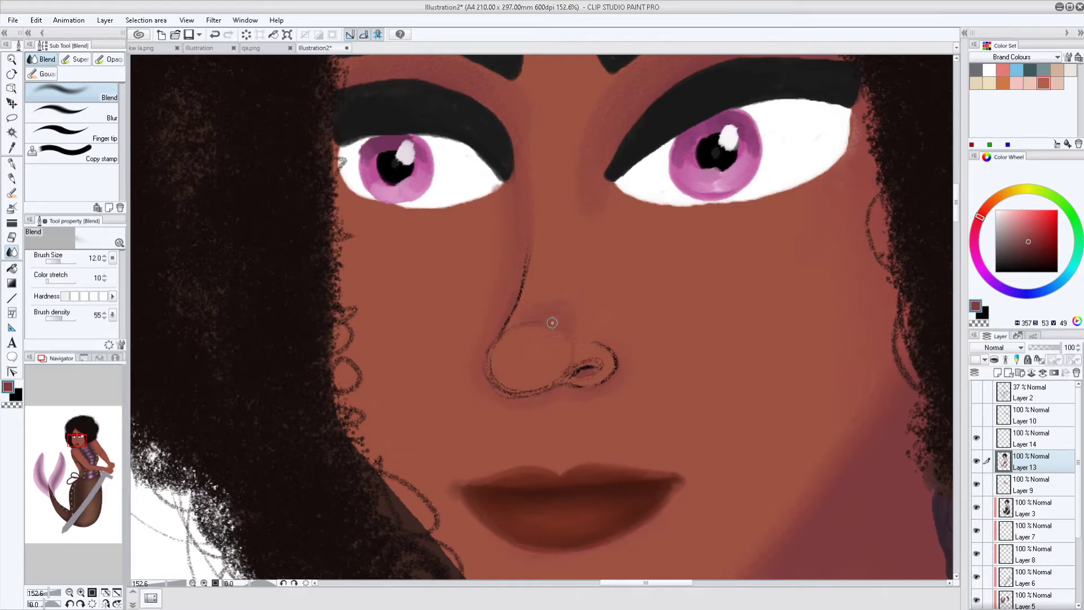
click(976, 438)
drag(577, 329, 585, 368)
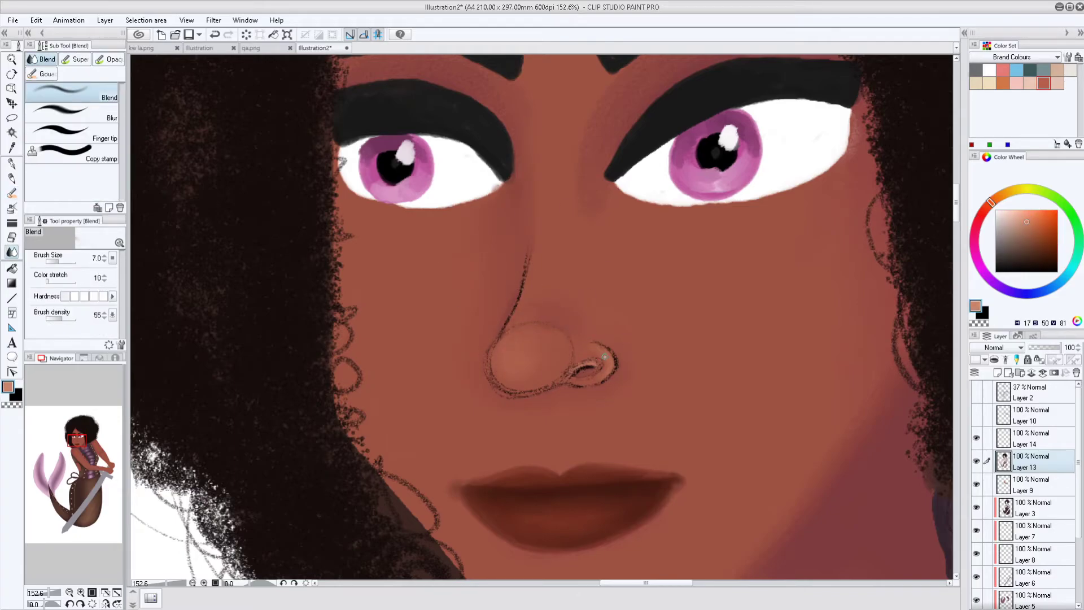
scroll(577, 329, down, 1)
Step: Repaint the eyelids and lash lines in black with Gouache at size 6
key(b)
scroll(455, 204, up, 3)
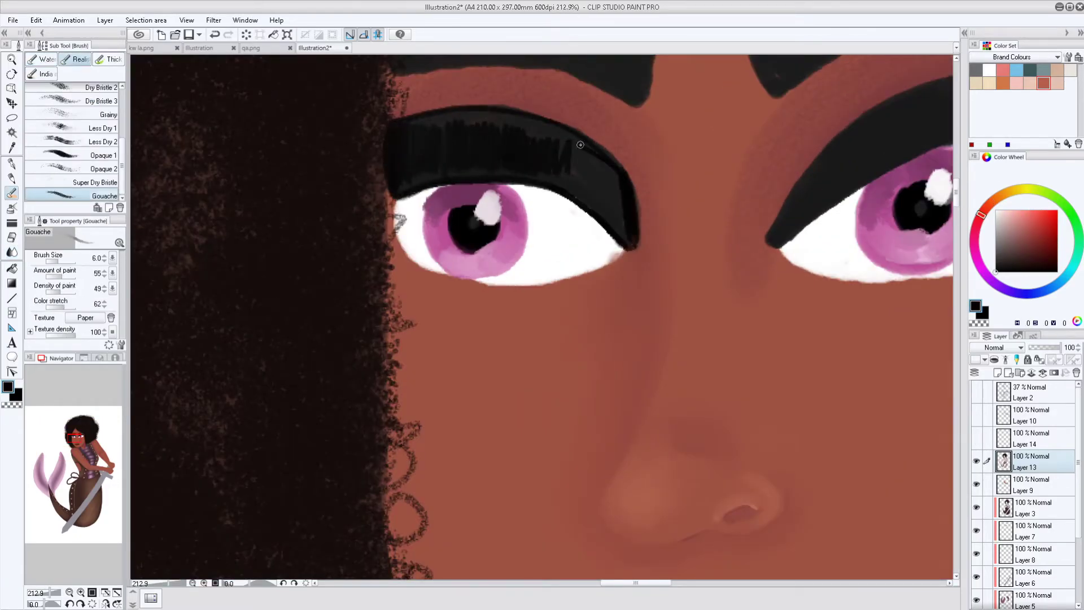
drag(721, 238, 924, 168)
drag(736, 306, 746, 268)
Step: Fill in the waist bow's loops and hanging ribbon in dusty pink with Gouache at size 30
scroll(734, 283, down, 4)
scroll(543, 339, up, 3)
drag(327, 339, 498, 337)
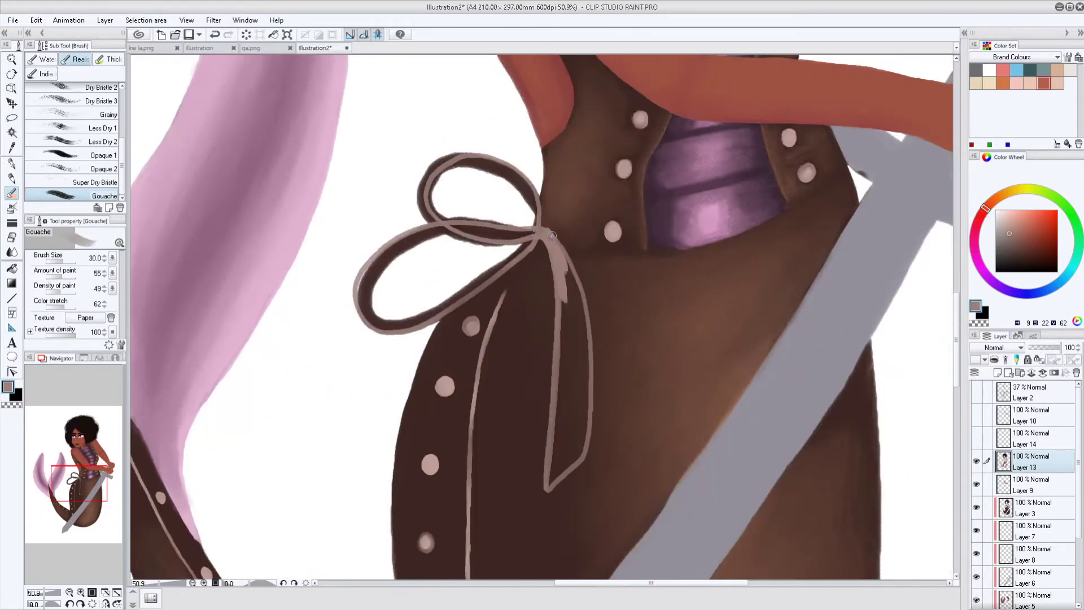
drag(474, 294, 498, 444)
scroll(497, 444, up, 2)
drag(412, 350, 474, 368)
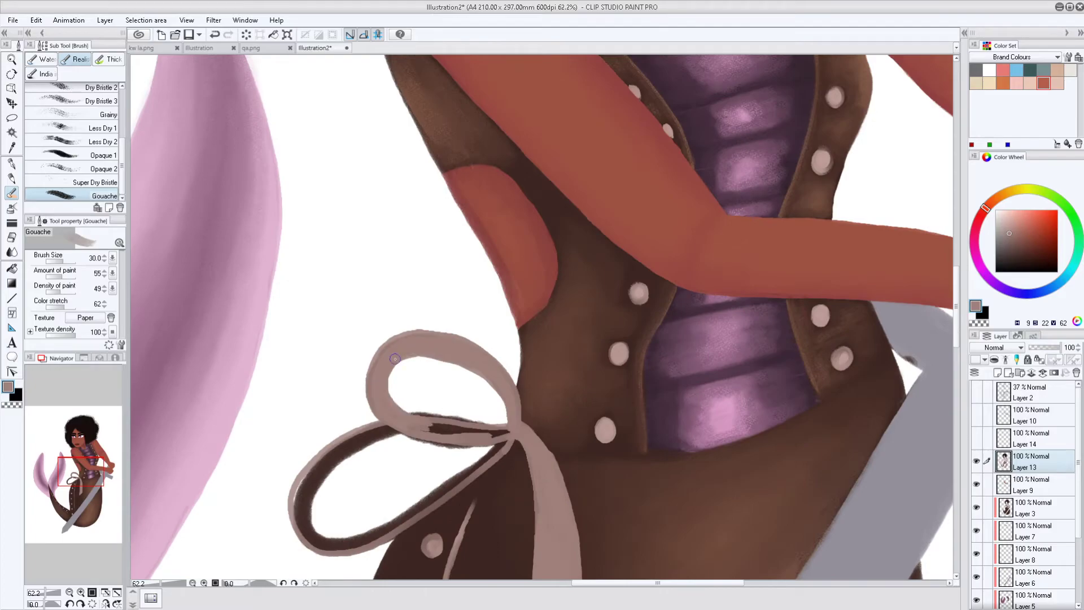
Step: Paint a dark grey centre line down the sword blade with Gouache at size 17 and blend it into the metal
scroll(679, 351, down, 5)
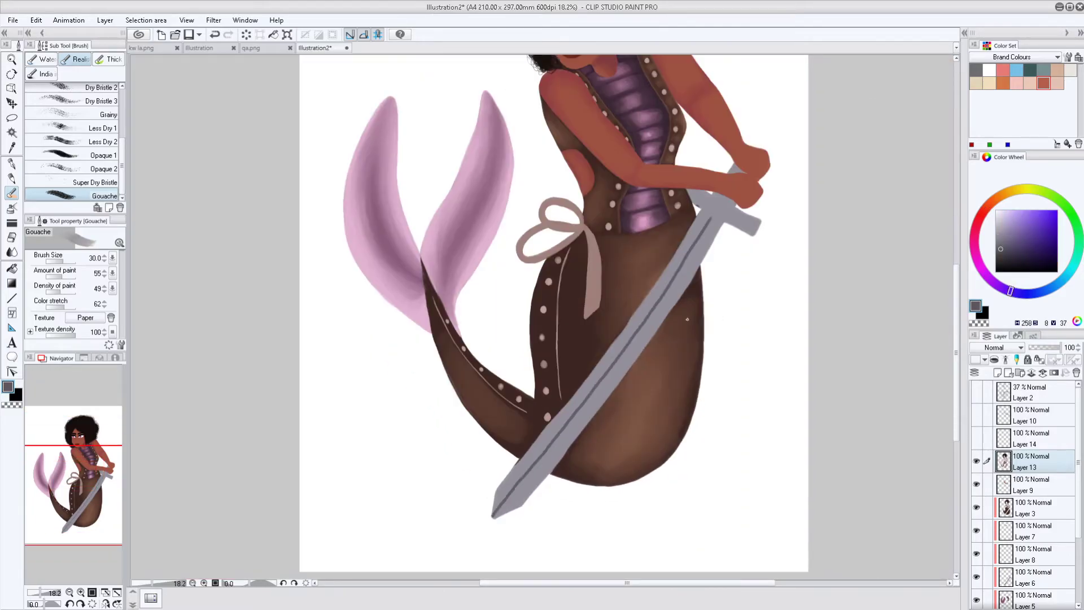
scroll(557, 421, up, 3)
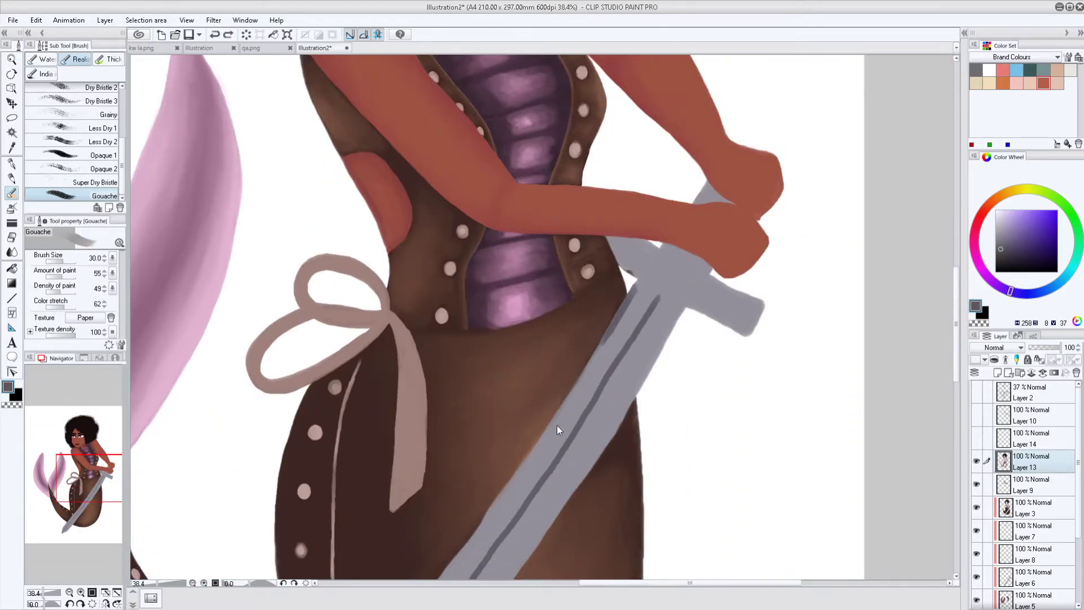
scroll(680, 243, down, 1)
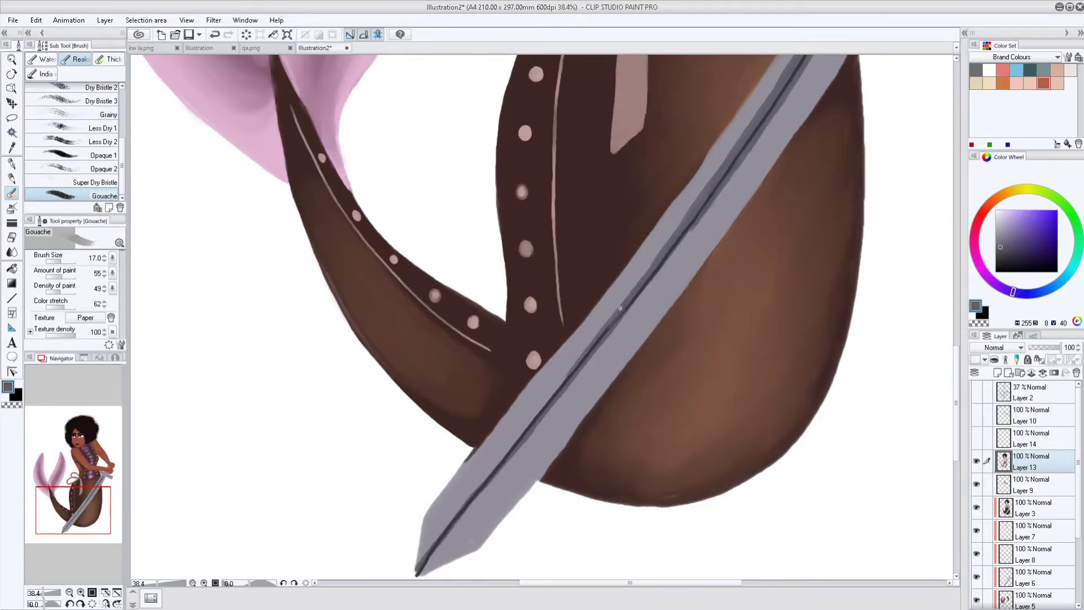
key(j)
scroll(665, 234, up, 1)
scroll(665, 234, down, 6)
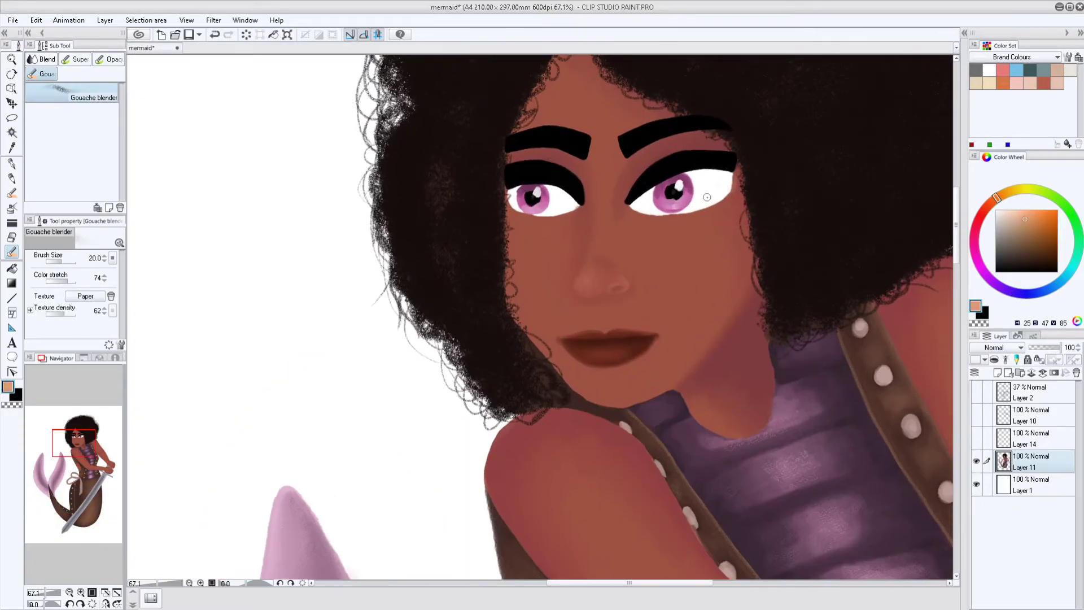
Step: Add light orange nose highlights at size 8 and reddish shadows below the nose and lower lip at size 12, blending both
key(b)
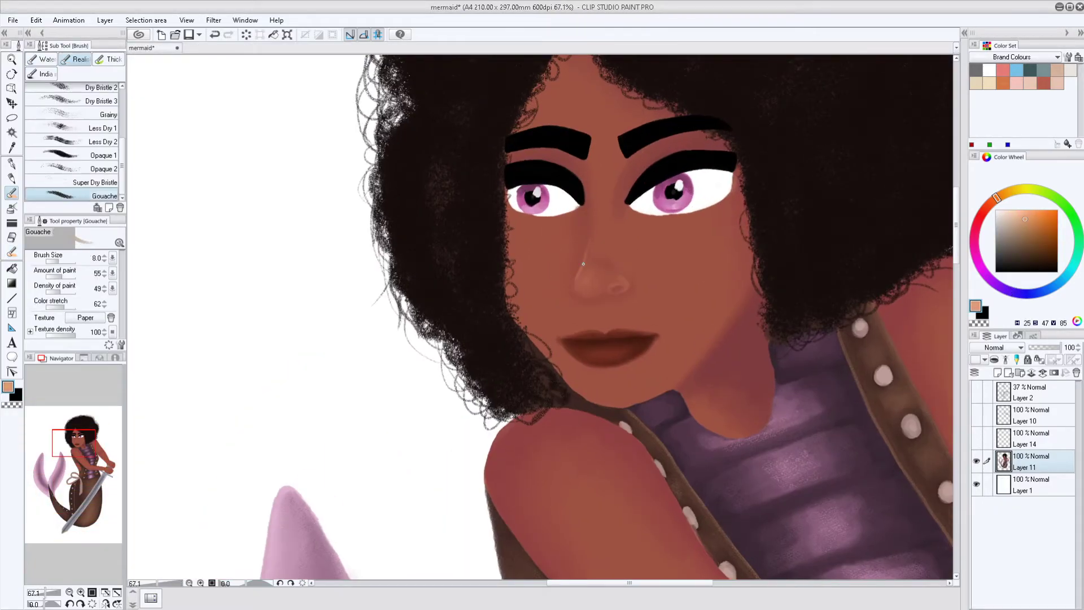
key(j)
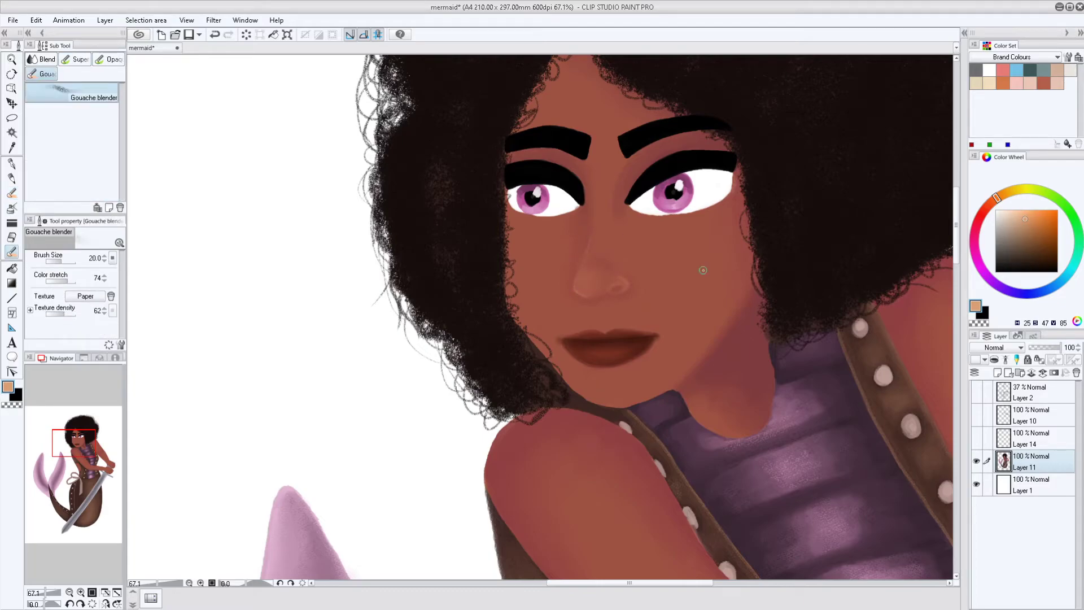
alt+click(619, 352)
key(b)
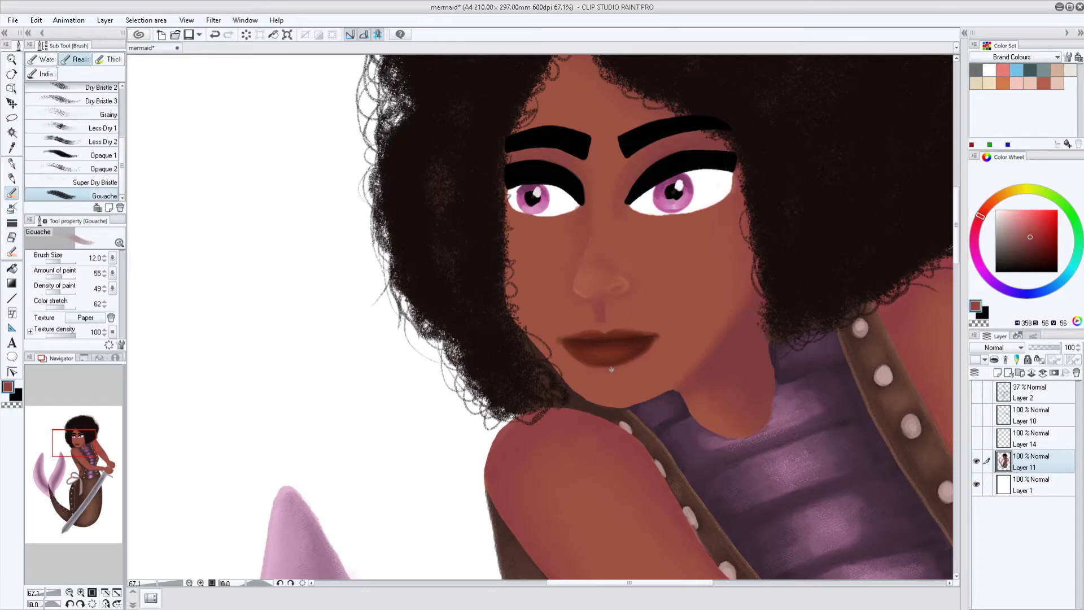
key(j)
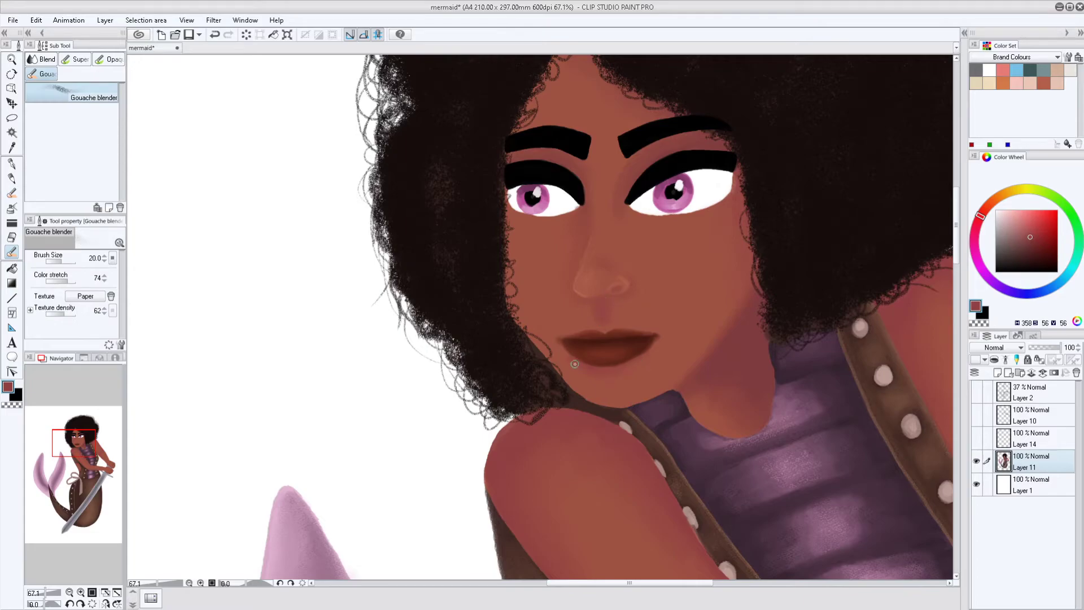
Step: Paint a reddish shadow beside the nose under the inner eye with Gouache at size 40 and blend it
scroll(753, 358, up, 1)
key(b)
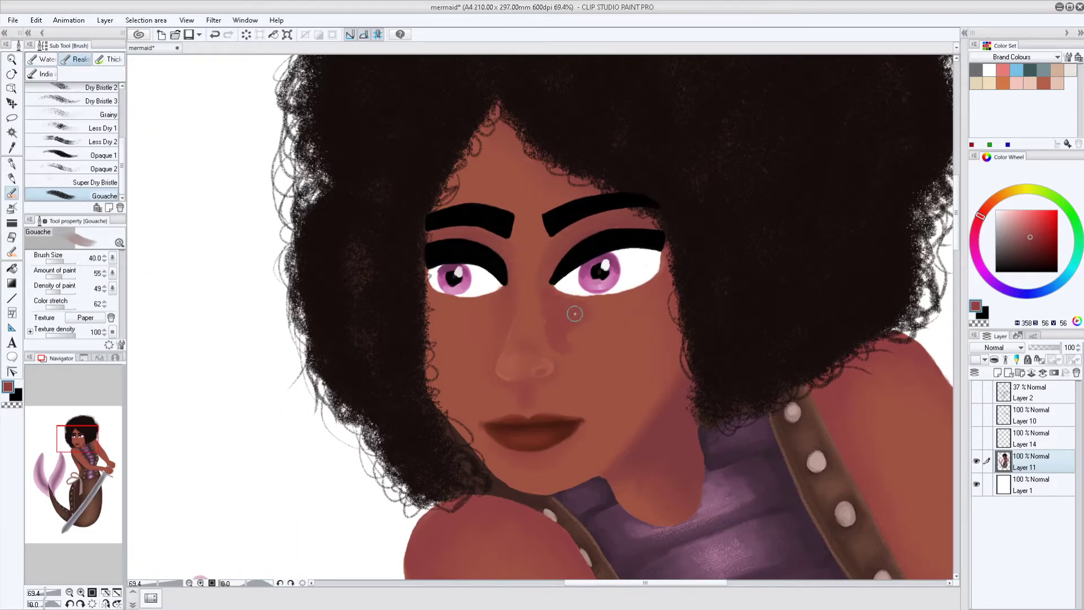
key(j)
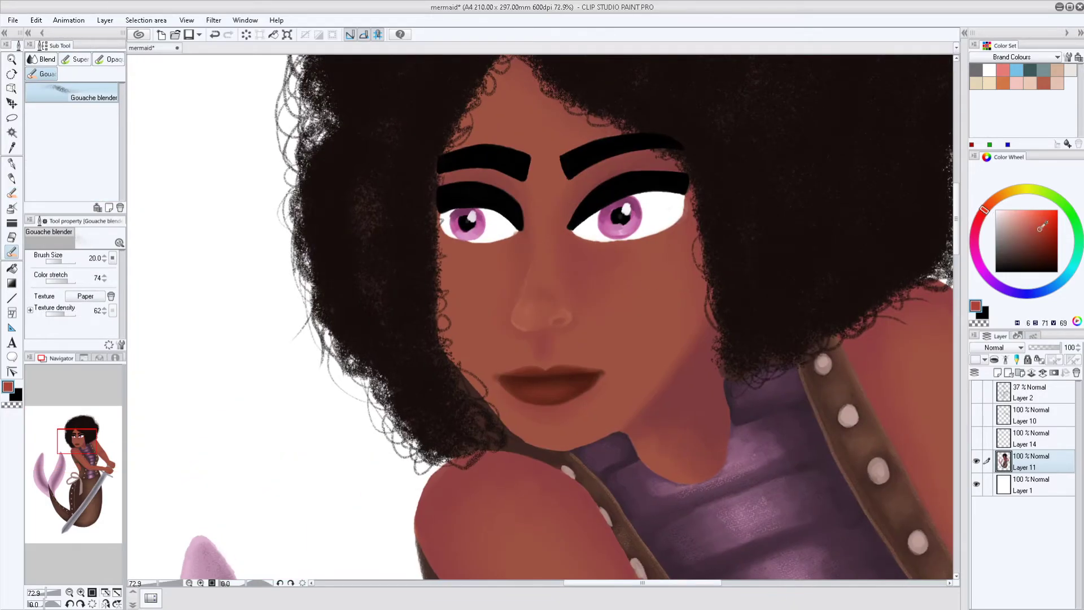
Step: Paint red blush on both cheeks with a darker red-brown beside the nose, and smooth it with the Gouache blender at size 40
key(b)
drag(604, 333, 627, 345)
drag(452, 330, 474, 339)
key(j)
scroll(491, 290, down, 1)
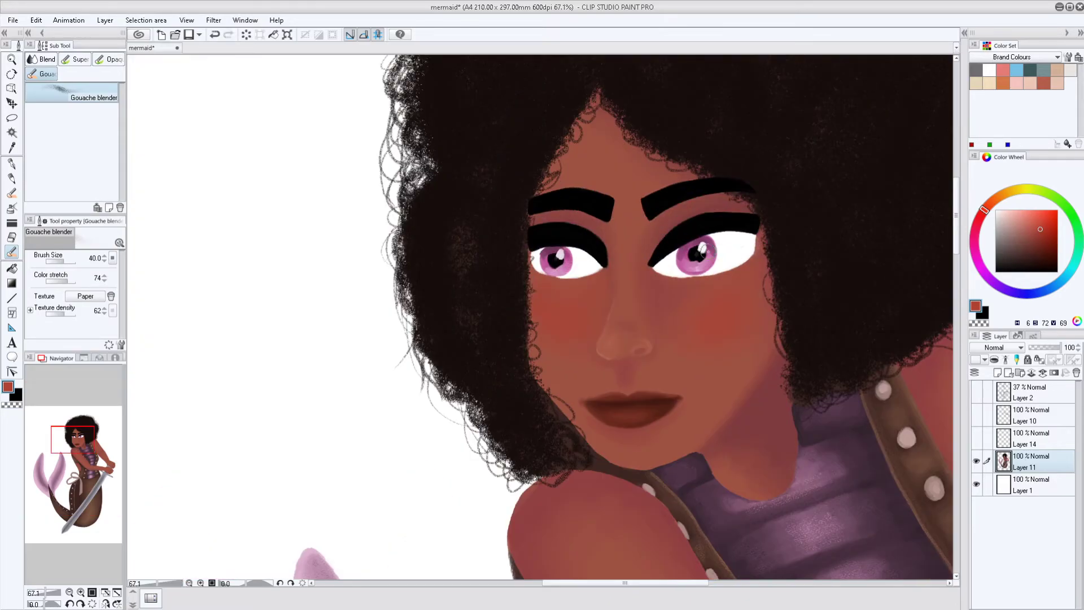
key(b)
key(j)
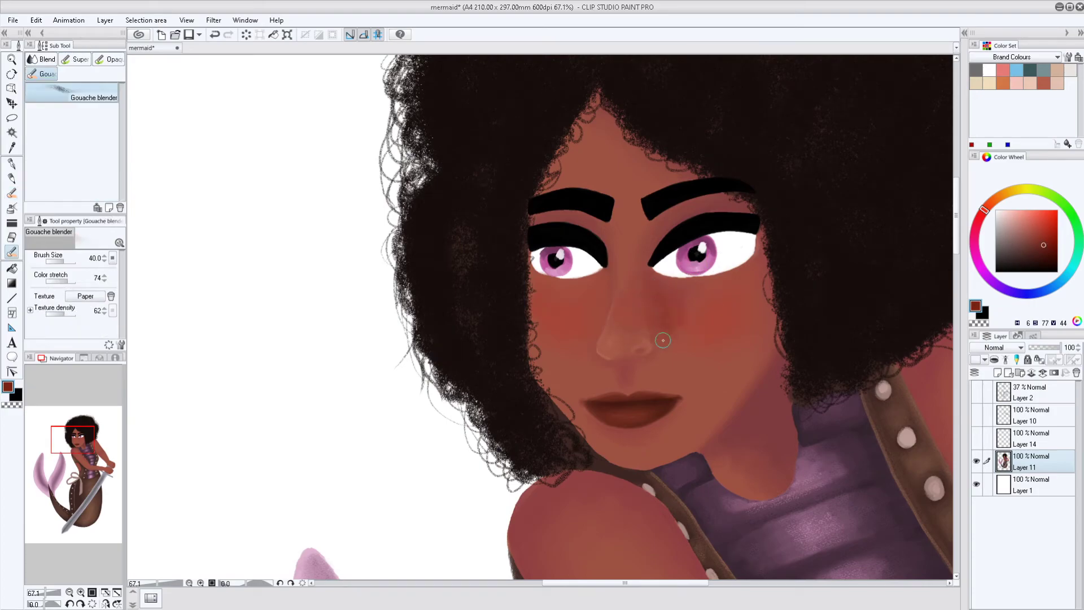
Step: Add lighter orange-brown highlights to the face, including the chin and forehead, and blend them at size 40
scroll(705, 376, up, 1)
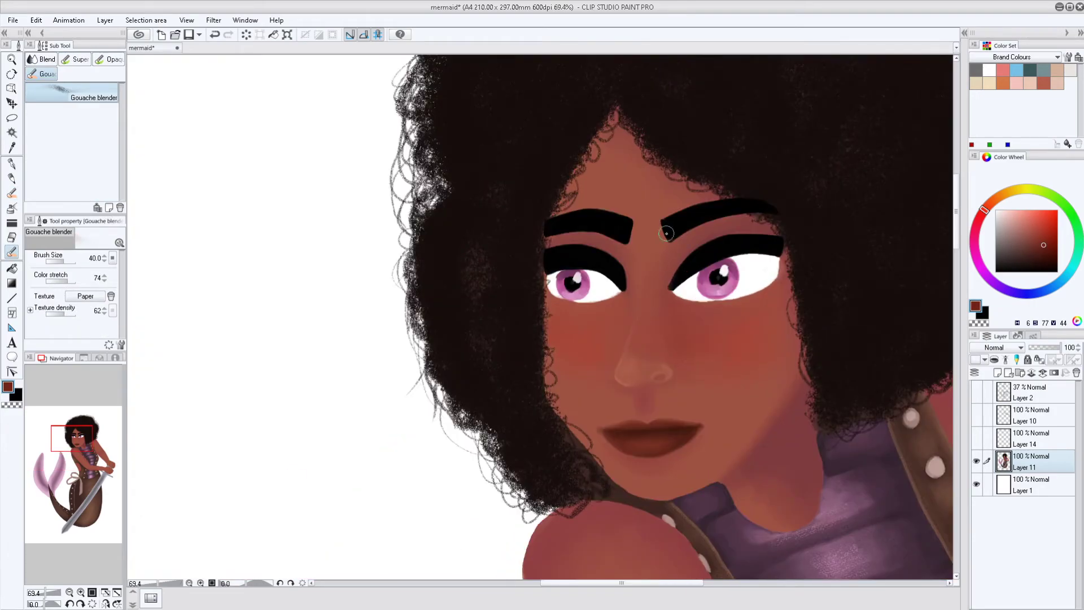
scroll(692, 426, up, 1)
alt+click(693, 425)
key(b)
drag(575, 248, 622, 254)
mouse_move(666, 141)
mouse_down()
mouse_move(700, 108)
mouse_move(689, 113)
mouse_up()
key(j)
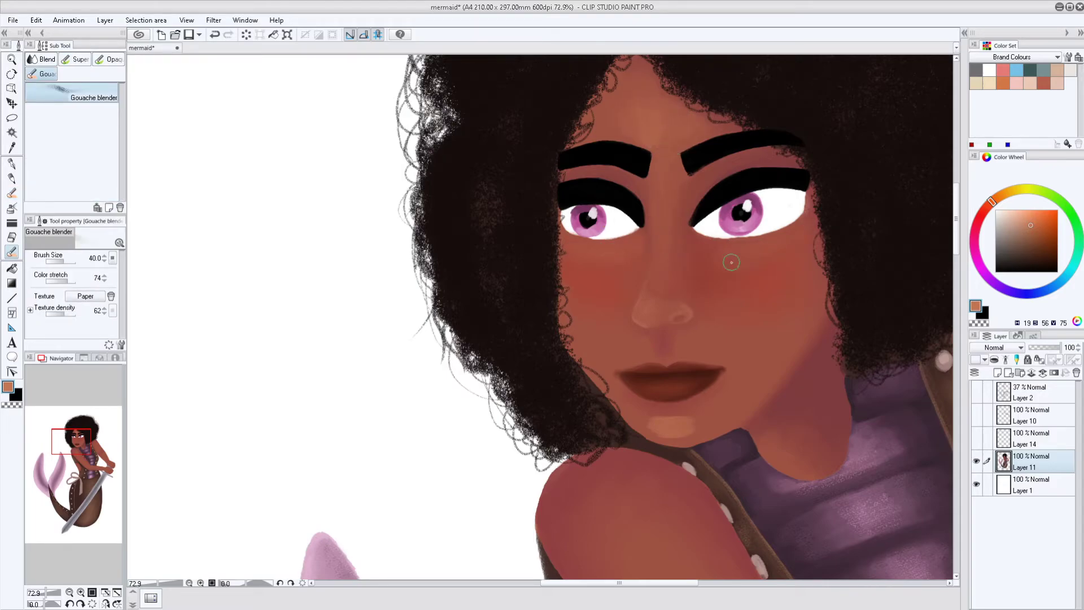
Step: Paint orange-brown highlights on both arms and the knuckles with Gouache at size 40
scroll(690, 438, down, 3)
scroll(755, 263, down, 4)
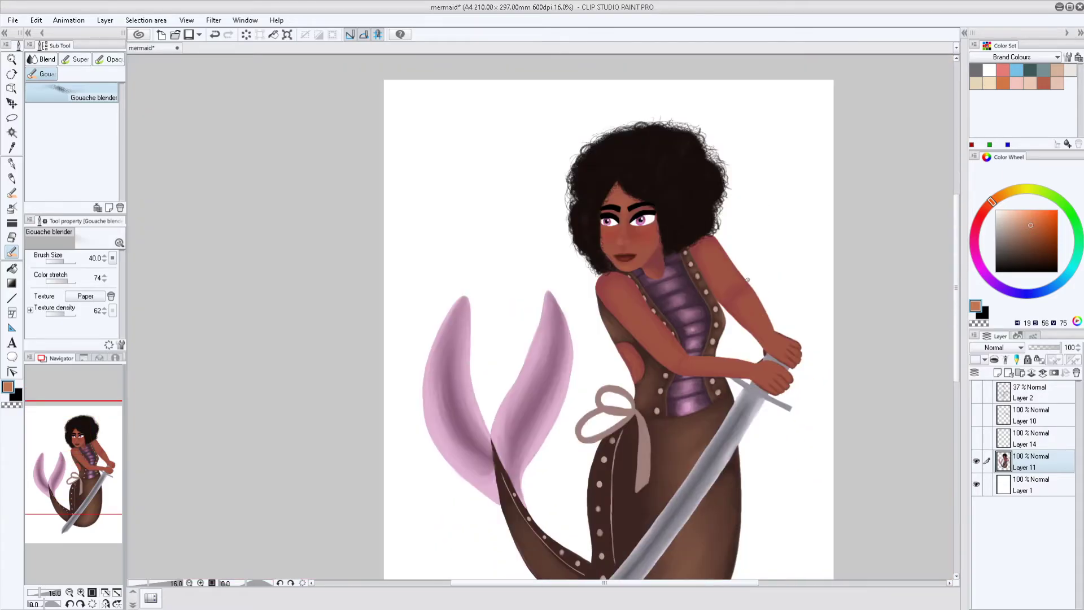
key(b)
scroll(735, 255, up, 3)
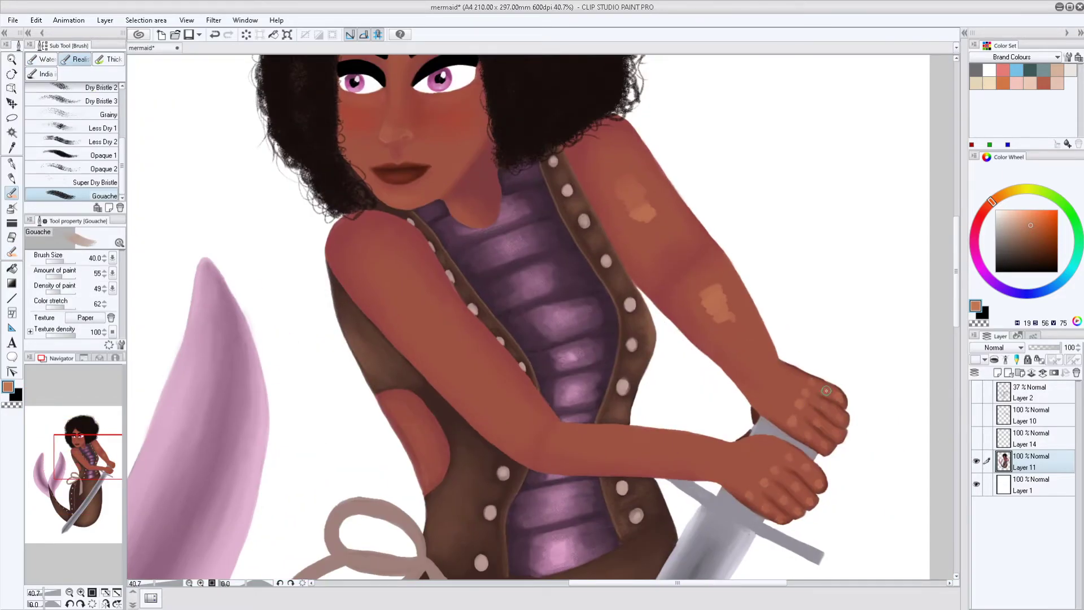
drag(695, 443, 632, 441)
drag(418, 364, 461, 334)
Step: Smooth the skin highlights with the Gouache blender, at size 80 on the arms and size 25 on the hands
key(j)
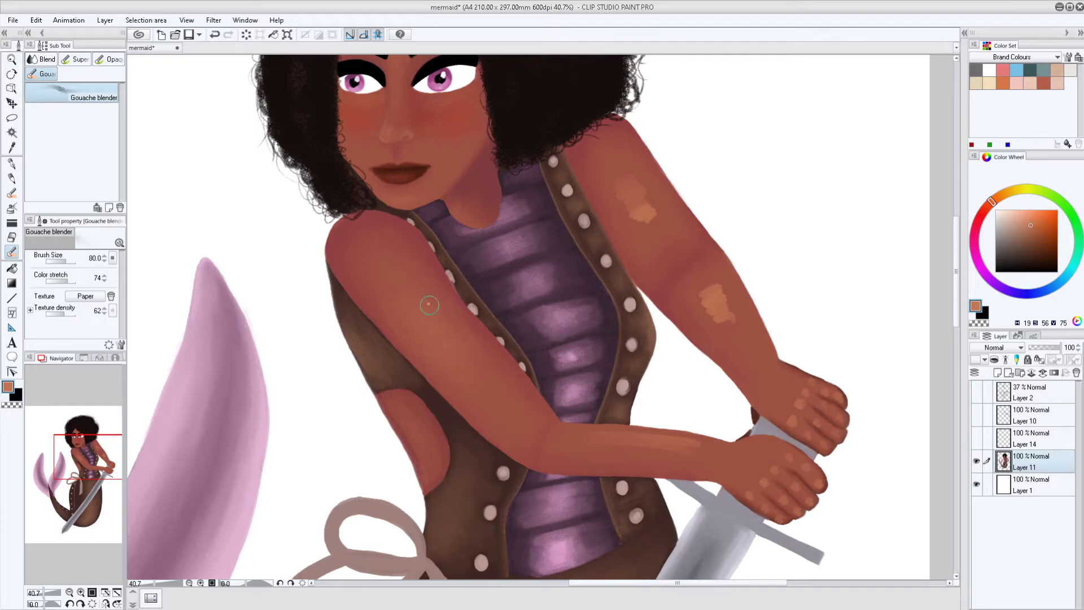
scroll(593, 432, up, 3)
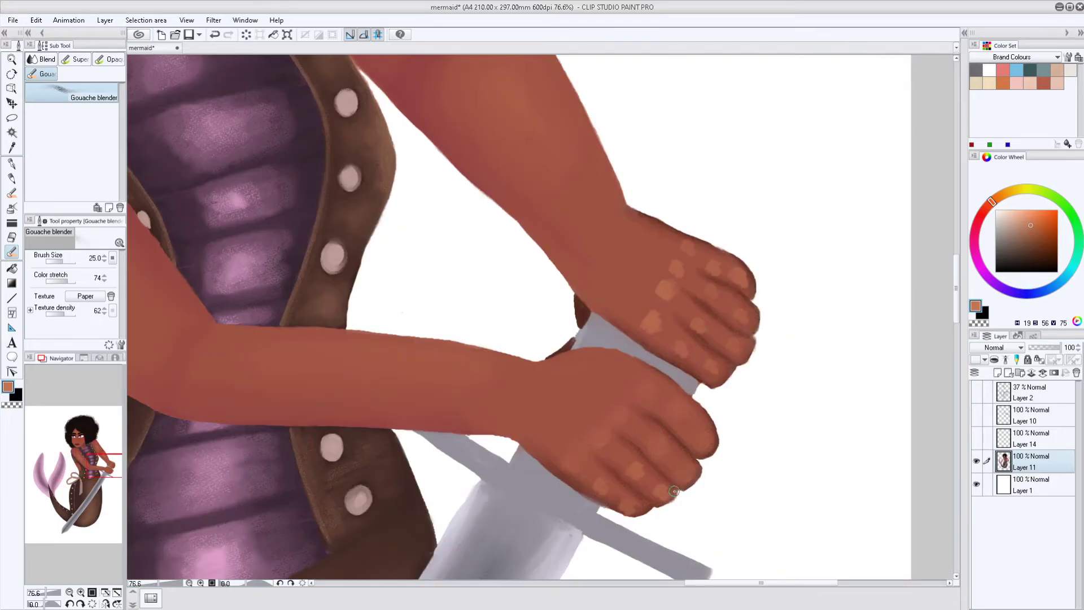
drag(657, 310, 582, 386)
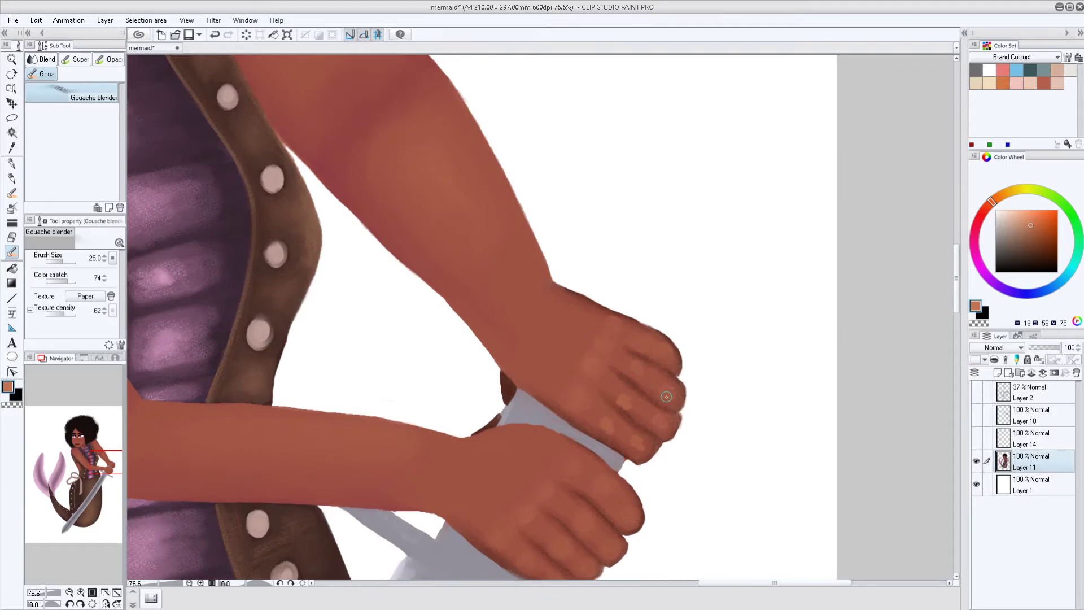
key(ctrl+0)
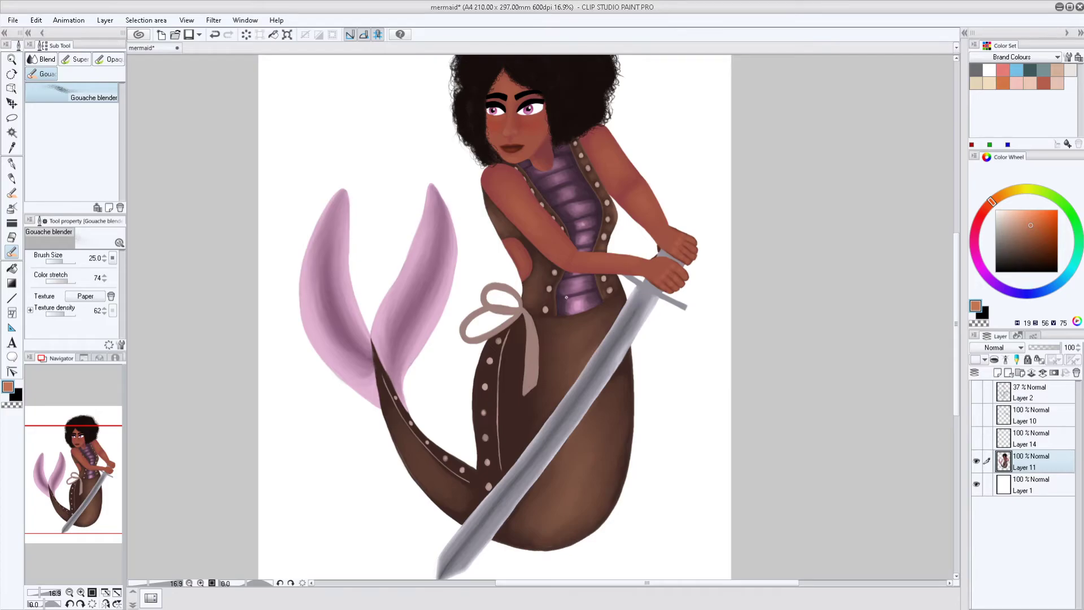
Step: Paint the sword grip between the two hands dark brown with Gouache at size 25
key(b)
scroll(655, 245, up, 5)
scroll(662, 271, up, 3)
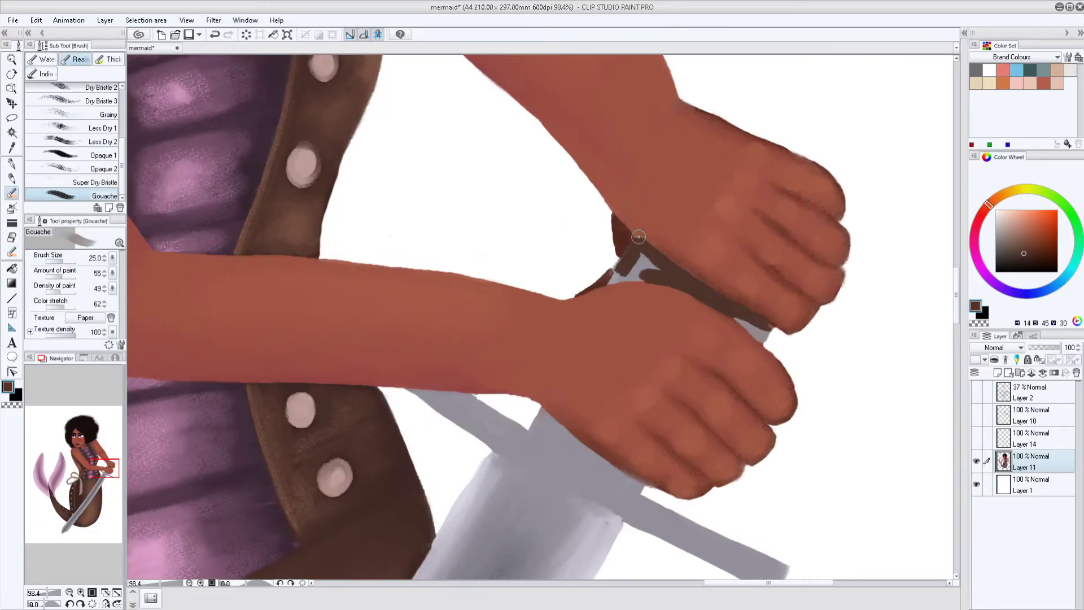
Step: Outline a long grip extending above the upper hand in dark brown at size 10 and switch to the hard eraser for cleanup
scroll(821, 255, down, 3)
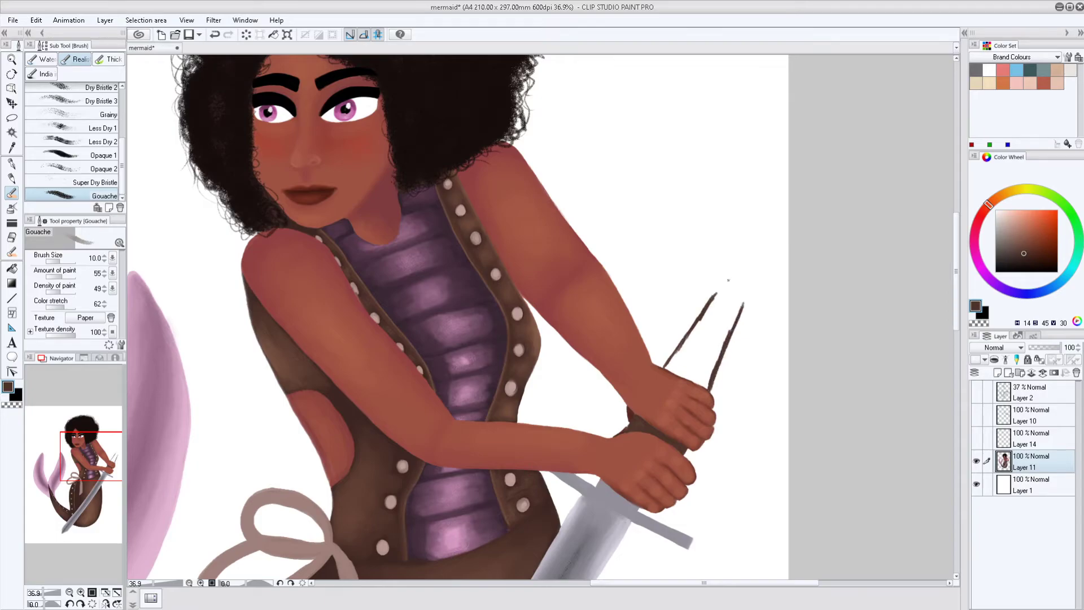
scroll(687, 266, up, 2)
drag(702, 247, 806, 109)
scroll(838, 226, down, 3)
key(e)
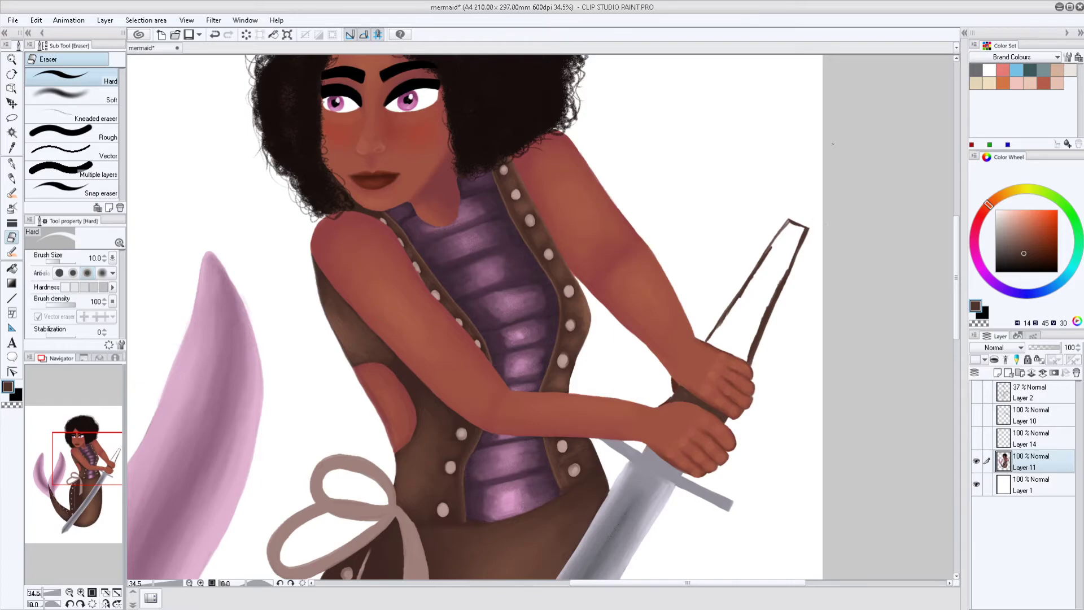
Step: Draw a round grey pommel at the end of the grip with Gouache at size 15 and fill it at size 25
scroll(825, 225, down, 2)
scroll(754, 299, up, 3)
key(b)
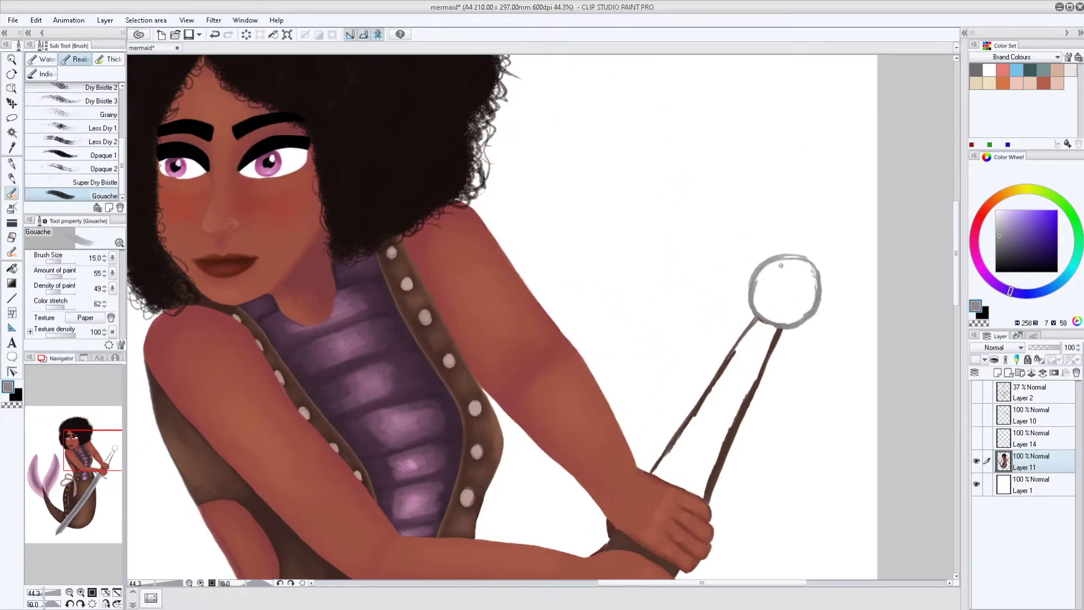
drag(773, 324, 815, 276)
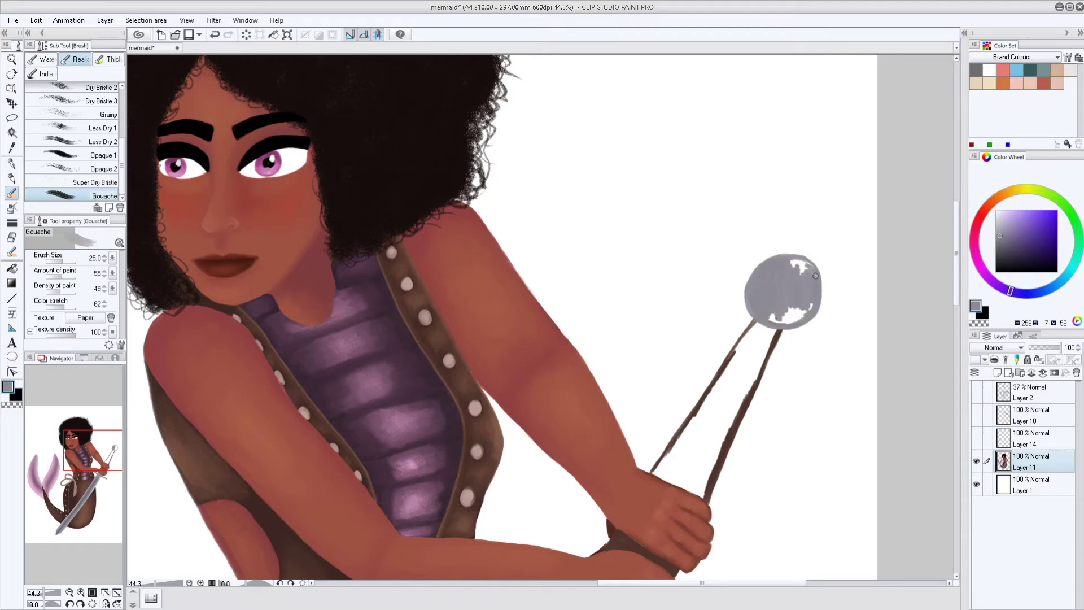
scroll(774, 317, up, 2)
Step: Fill the outlined grip with its dark brown at size 25, and sample the skin colour for touch-ups at size 10
alt+click(735, 362)
scroll(773, 316, up, 1)
mouse_move(751, 226)
mouse_down()
mouse_move(681, 404)
mouse_move(650, 390)
mouse_up()
mouse_move(596, 450)
mouse_down()
mouse_move(639, 486)
mouse_move(695, 361)
mouse_move(656, 350)
mouse_move(628, 412)
mouse_up()
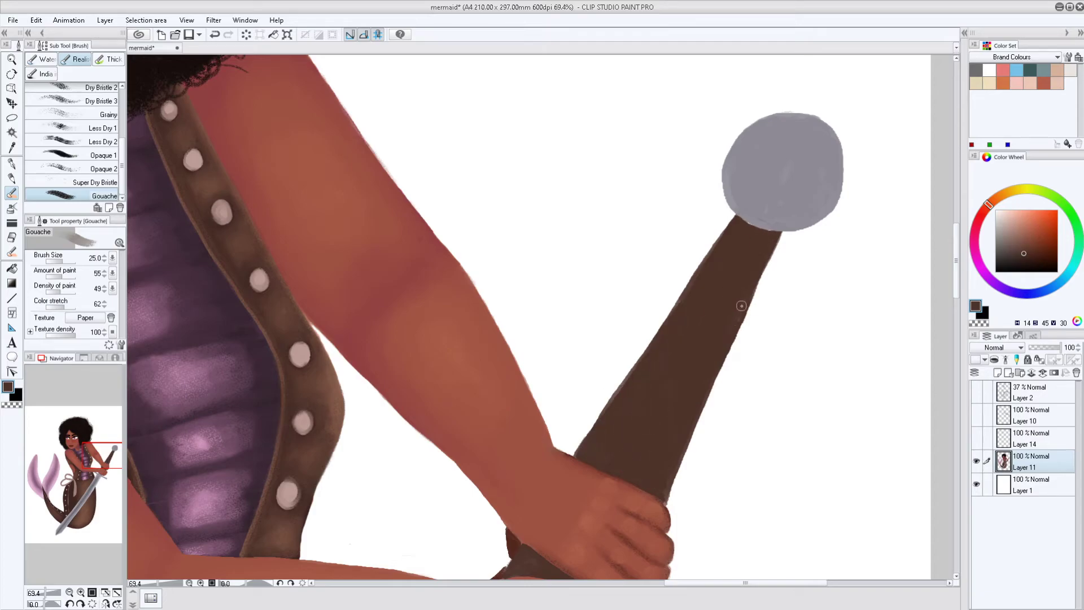
scroll(740, 312, down, 3)
alt+click(541, 387)
scroll(533, 405, down, 4)
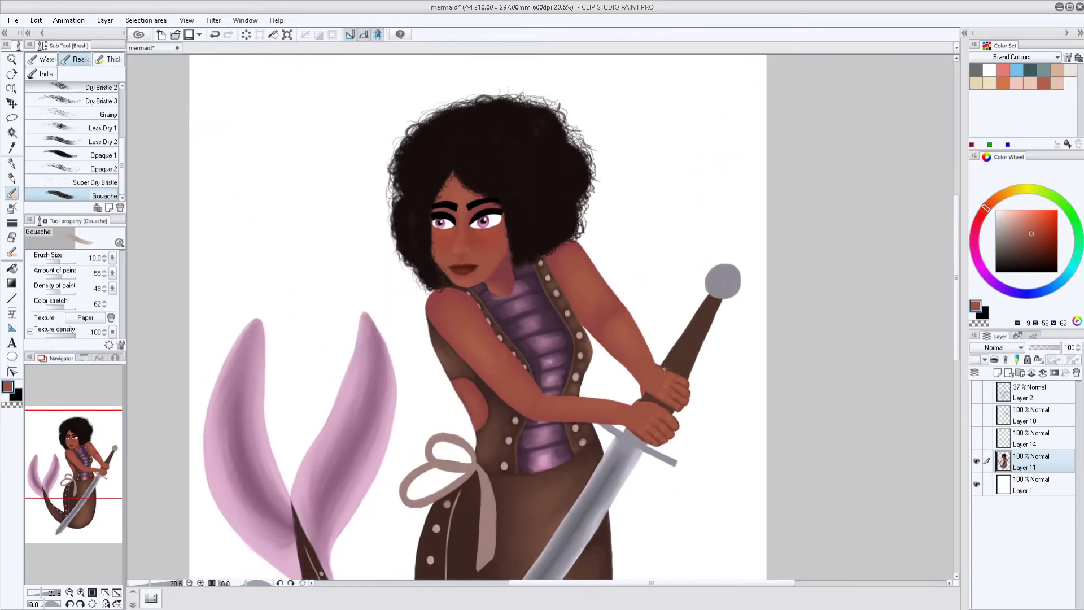
Step: Shade the pommel with a pale grey centre and darker grey edge, and smooth it with the Gouache blender at size 25
alt+click(716, 279)
scroll(716, 278, up, 2)
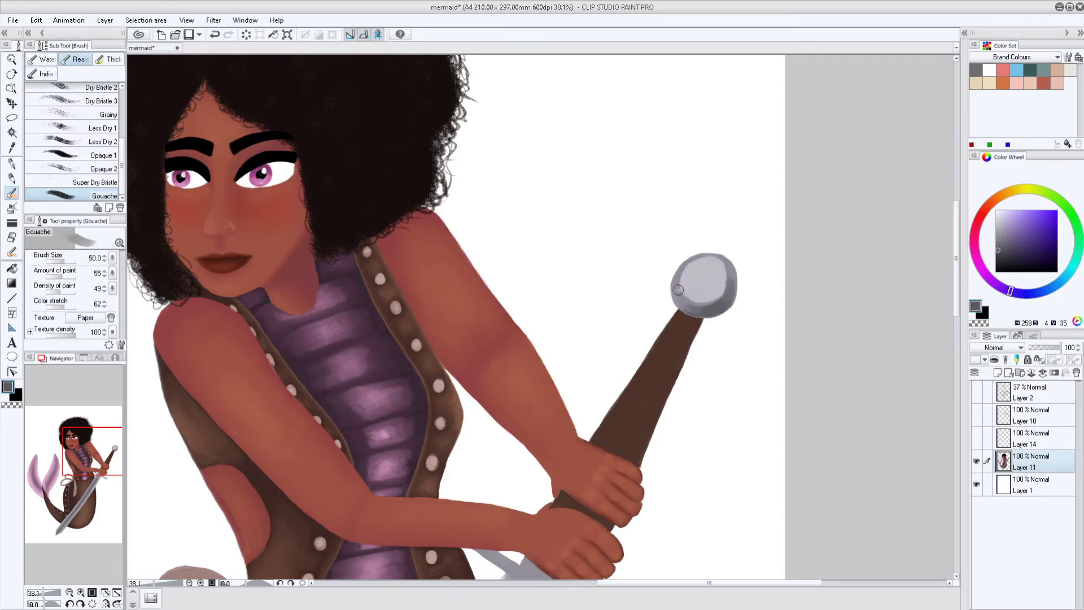
scroll(716, 267, up, 3)
key(j)
mouse_move(702, 257)
mouse_down()
mouse_move(675, 291)
mouse_move(700, 305)
mouse_move(685, 240)
mouse_up()
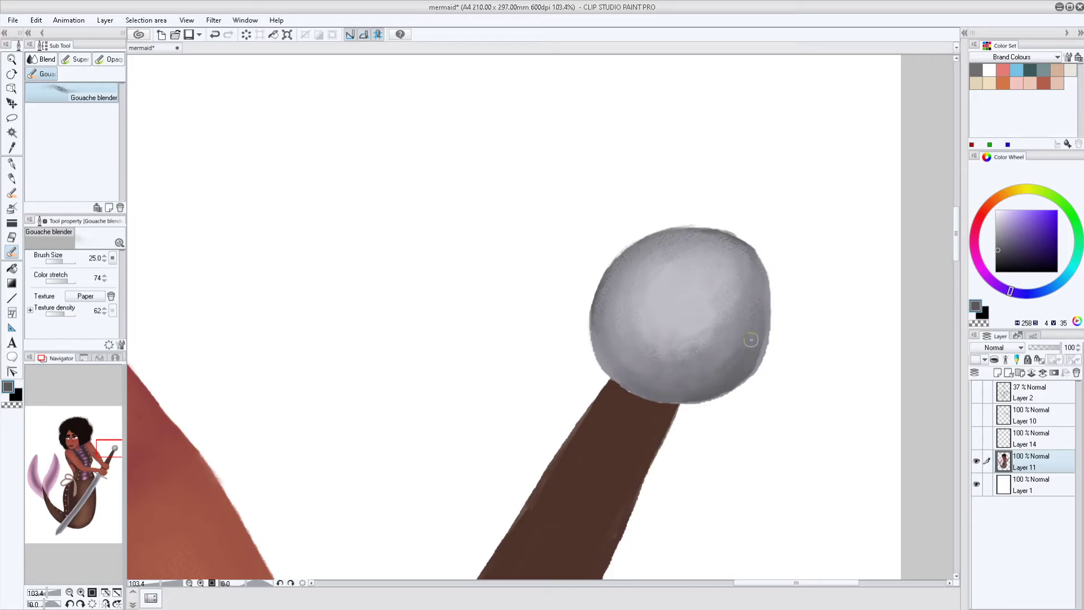
Step: Paint the brown grip between the lower hand and crossguard with Gouache at size 10, and erase stray paint around the hands
scroll(604, 320, down, 2)
scroll(532, 193, up, 3)
key(b)
mouse_move(523, 288)
mouse_down()
mouse_move(472, 259)
mouse_move(536, 285)
mouse_move(571, 319)
mouse_up()
key(bracketleft)
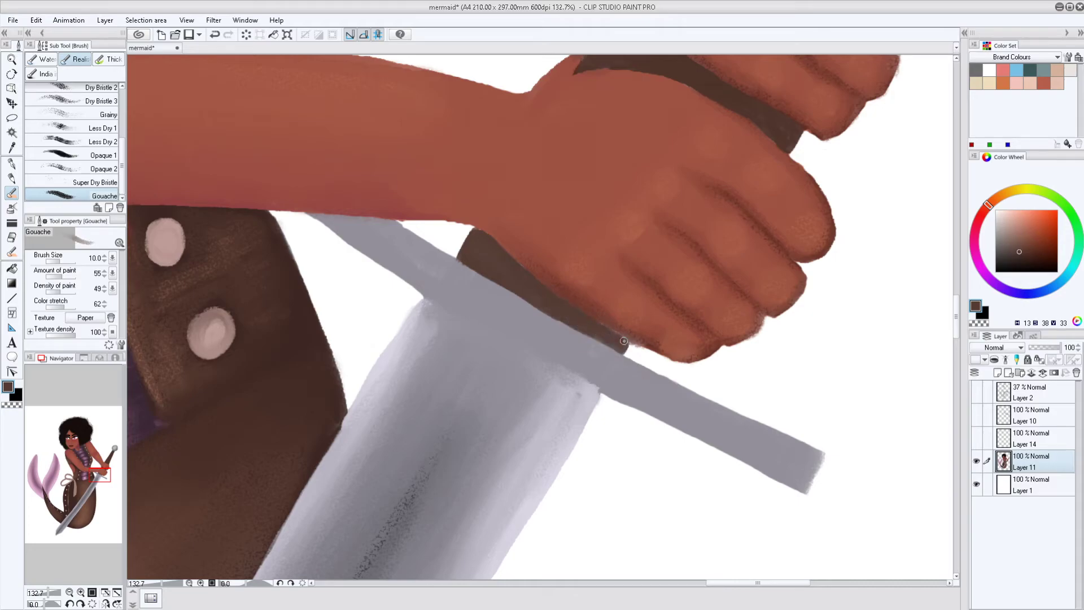
scroll(623, 341, down, 3)
key(e)
drag(648, 273, 626, 332)
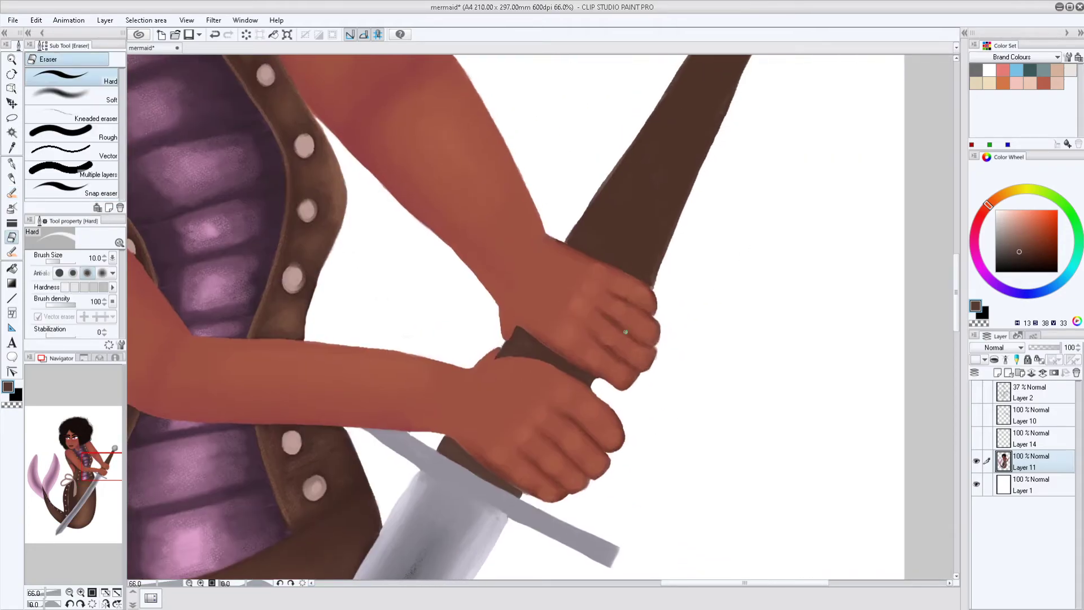
Step: Paint a pale grey highlight along the sword's crossguard with Gouache at size 10
key(b)
scroll(647, 332, up, 3)
scroll(647, 332, down, 5)
scroll(658, 399, up, 3)
mouse_move(436, 419)
mouse_down()
mouse_move(486, 432)
mouse_move(500, 455)
mouse_move(543, 475)
mouse_up()
scroll(524, 290, down, 3)
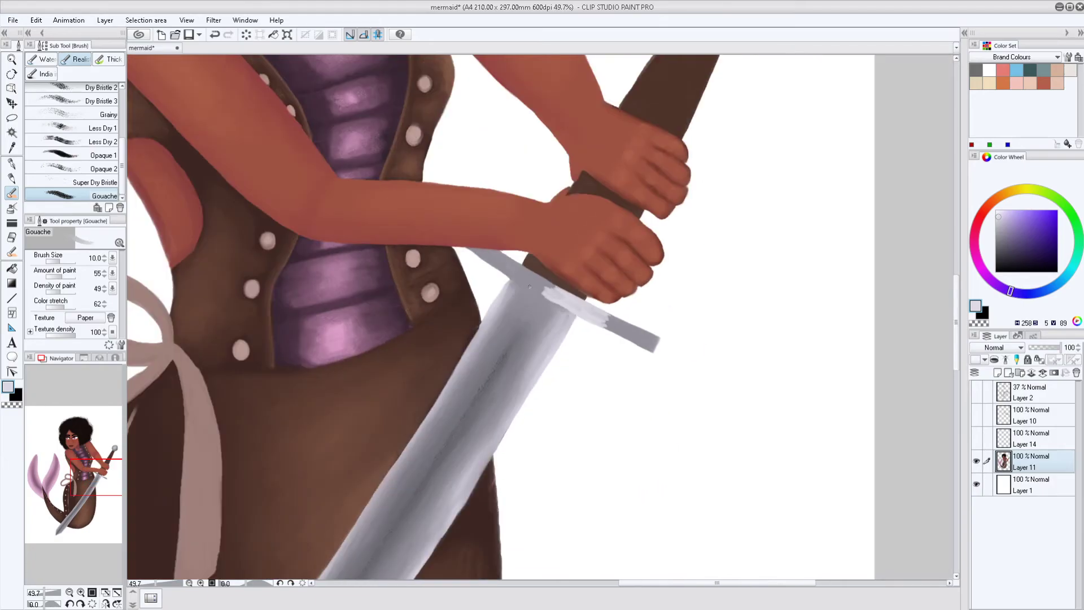
Step: Paint long pale grey highlight streaks down the sword blade with Gouache at size 20, undoing the first stroke
scroll(484, 361, down, 5)
drag(655, 124, 468, 373)
key(ctrl+z)
key(bracketright)
drag(564, 169, 452, 339)
drag(621, 170, 480, 322)
drag(565, 234, 510, 332)
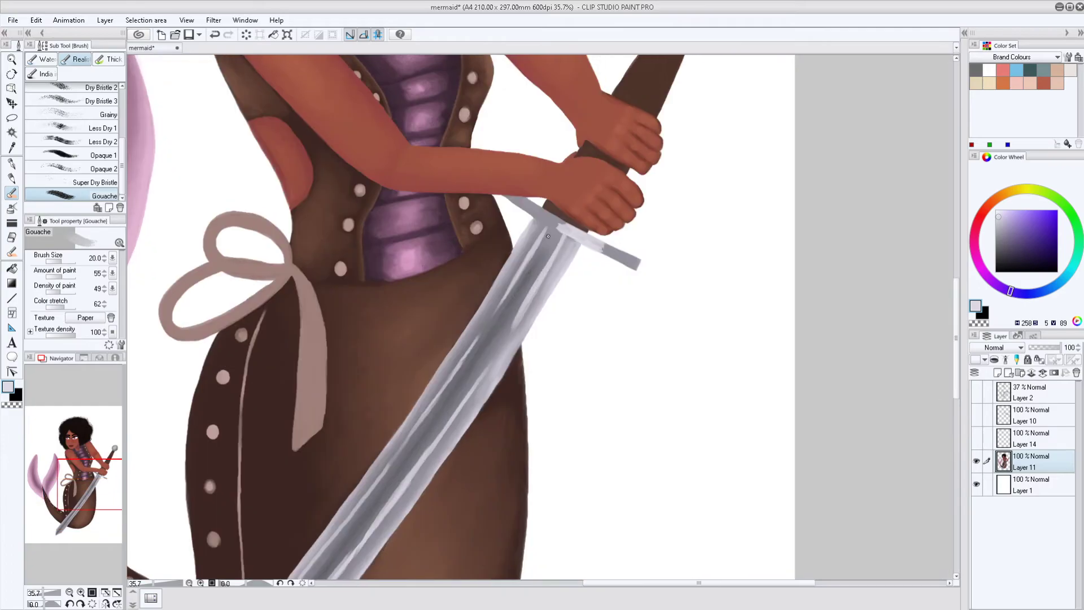
Step: Paint both ends of the sword's crossguard dark grey with Gouache, refining the end beneath the forearm at size 4
alt+click(639, 268)
scroll(640, 268, up, 3)
scroll(460, 152, up, 5)
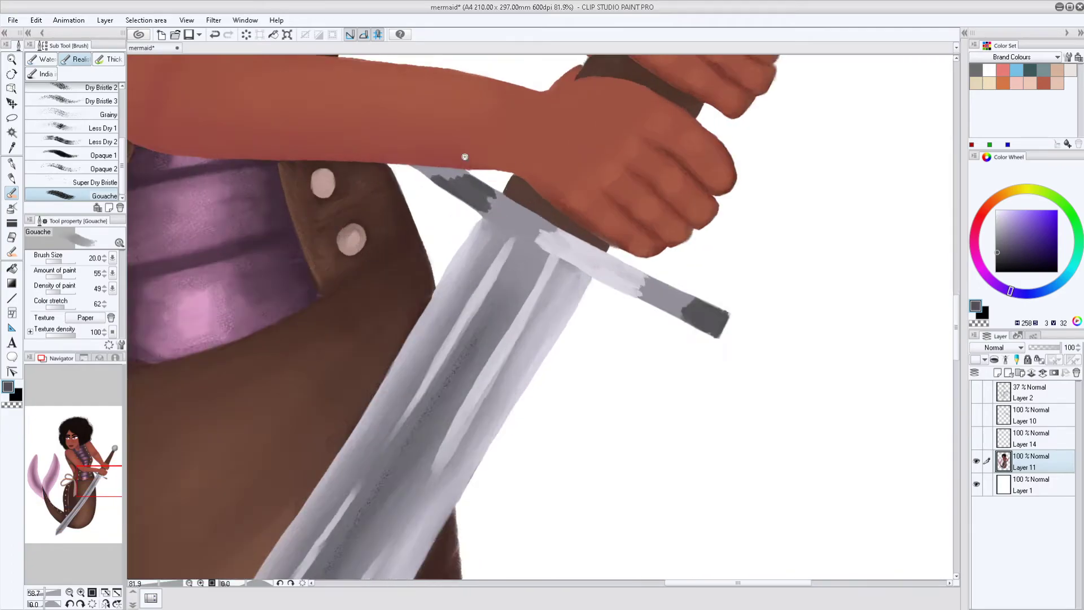
key(bracketleft)
key(bracketleft)
key(bracketleft)
key(bracketleft)
key(bracketleft)
key(bracketleft)
key(bracketleft)
key(bracketleft)
key(bracketleft)
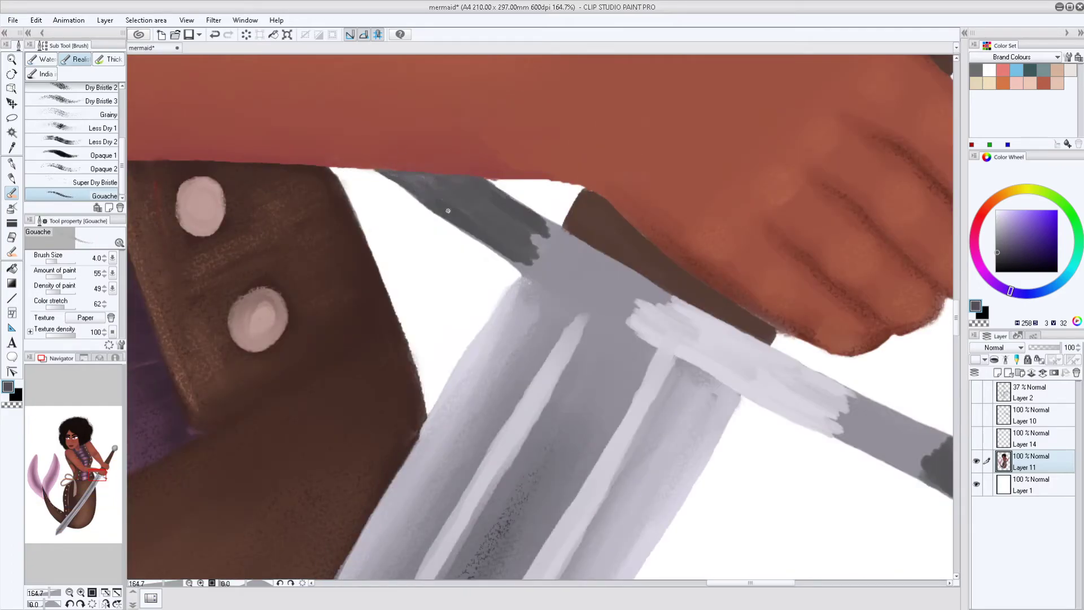
drag(621, 298, 612, 316)
scroll(621, 299, down, 6)
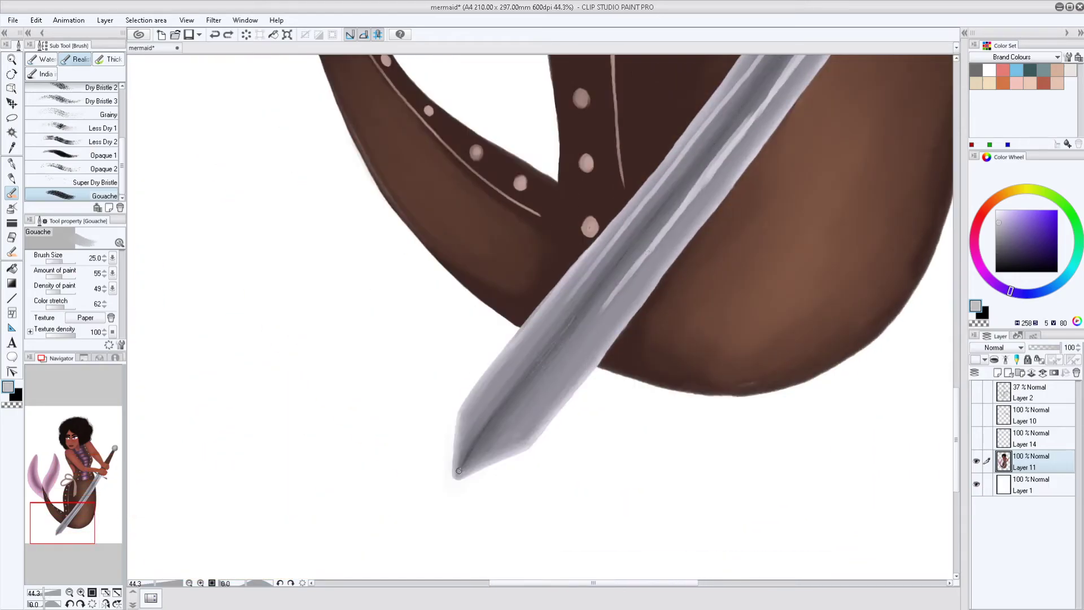
Step: Paint dark grey shading up the lower part of the sword blade from the tip with Gouache at size 25
mouse_move(459, 470)
mouse_down()
mouse_move(509, 395)
mouse_move(520, 407)
mouse_up()
alt+click(474, 452)
drag(508, 367, 489, 408)
mouse_move(588, 277)
mouse_down()
mouse_move(503, 407)
mouse_move(485, 395)
mouse_up()
drag(514, 361, 435, 461)
drag(542, 350, 441, 497)
drag(491, 316, 373, 429)
drag(494, 357, 377, 472)
Step: Continue the dark grey band along the blade's left edge up to the crossguard, undoing one stroke
drag(542, 237, 384, 452)
drag(517, 283, 455, 377)
drag(564, 186, 492, 390)
drag(501, 288, 356, 511)
key(ctrl+z)
drag(485, 317, 390, 468)
drag(523, 247, 469, 339)
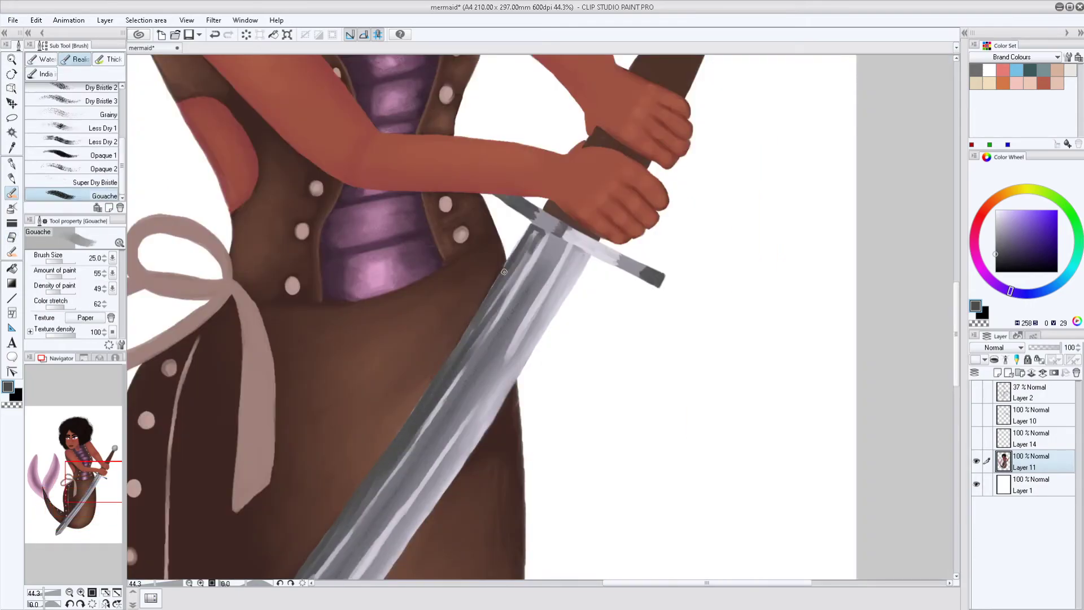
Step: Paint pale grey streaks down the blade and along its lower right edge to the tip with Gouache at size 25
scroll(469, 339, down, 3)
alt+click(659, 185)
drag(660, 185, 410, 547)
drag(497, 429, 409, 557)
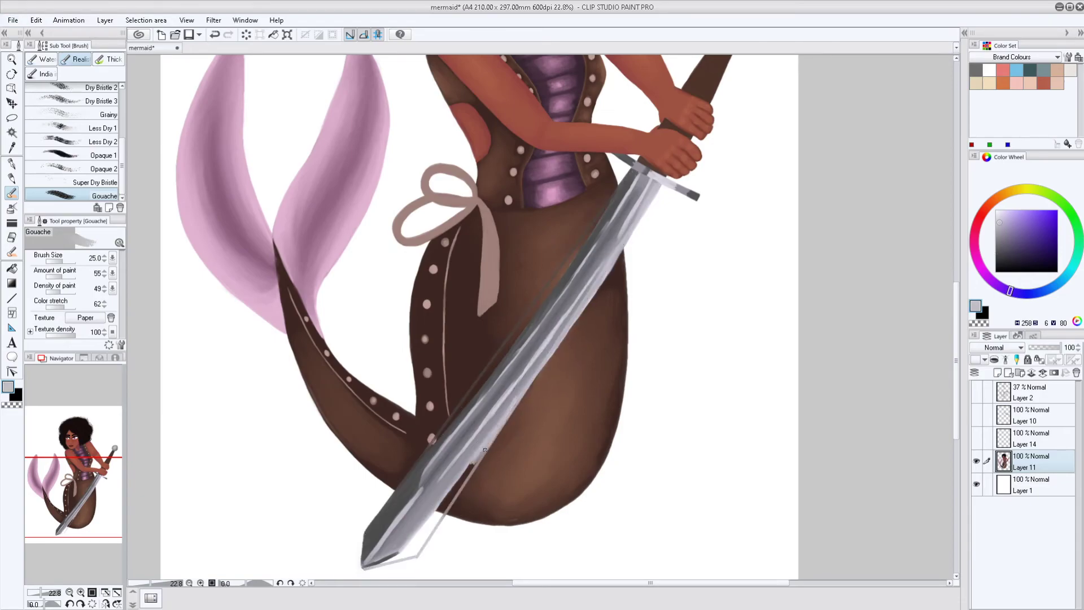
drag(485, 450, 430, 528)
scroll(429, 528, up, 2)
drag(510, 408, 421, 456)
Step: Darken the blade's left edge down to the tip, undo a mid-grey stroke, and clean the blade's outline with the eraser
alt+click(452, 395)
drag(452, 282, 486, 509)
drag(520, 293, 388, 466)
mouse_move(395, 226)
mouse_down()
mouse_move(322, 395)
mouse_move(542, 113)
mouse_up()
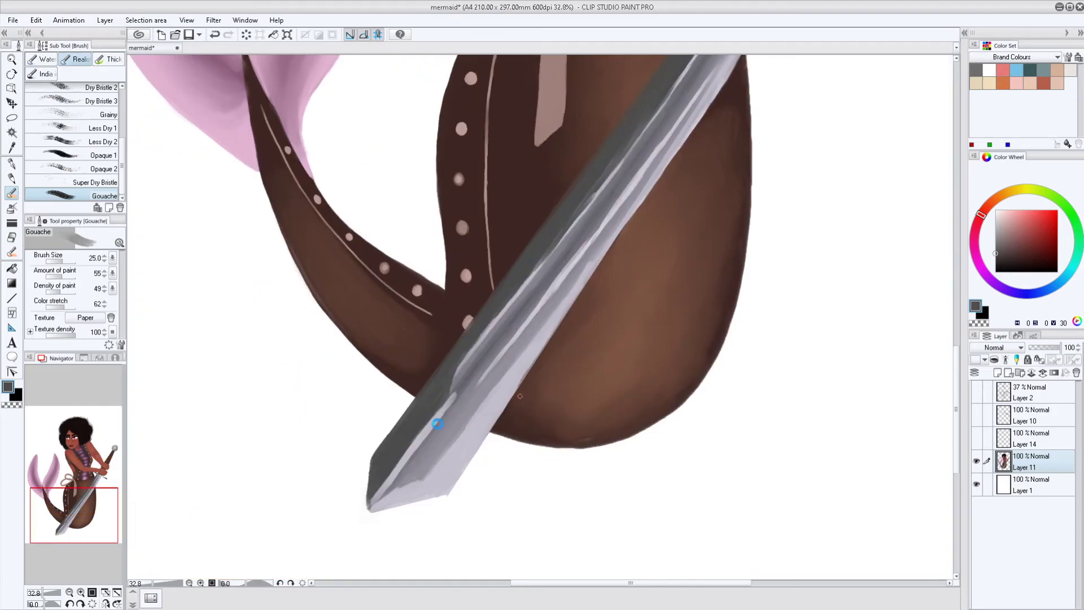
alt+click(437, 465)
mouse_move(397, 499)
mouse_down()
mouse_move(563, 297)
mouse_move(502, 395)
mouse_up()
key(ctrl+z)
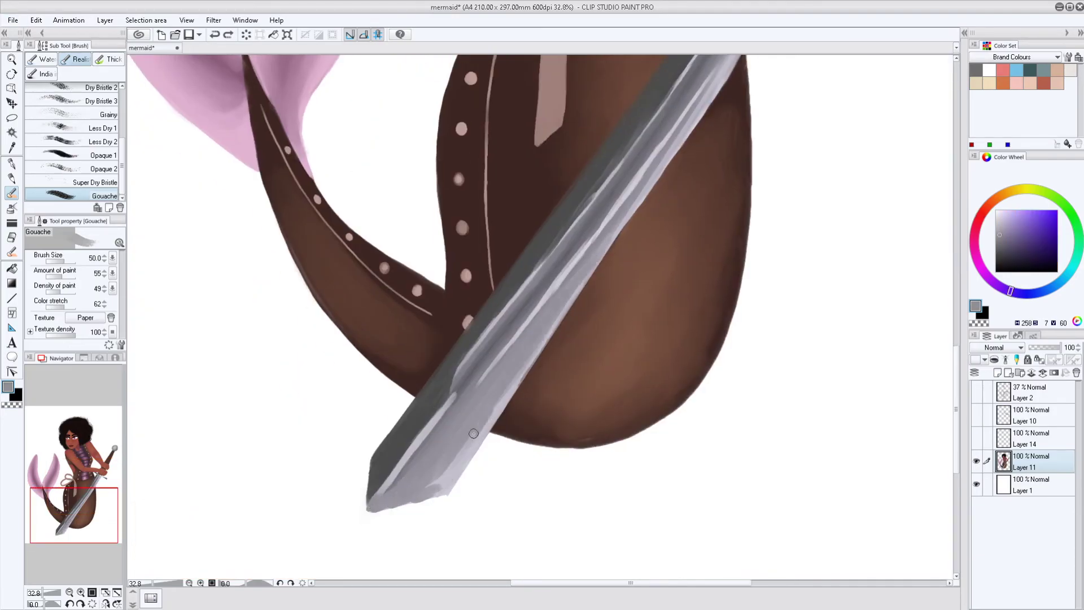
key(e)
mouse_move(743, 70)
mouse_down()
mouse_move(517, 345)
mouse_move(407, 442)
mouse_up()
Step: Blend the dark, mid and pale grey patches of the crossguard with the Gouache blender at size 25
key(j)
scroll(591, 262, down, 5)
scroll(561, 289, up, 3)
scroll(561, 289, up, 2)
mouse_move(480, 241)
mouse_down()
mouse_move(559, 285)
mouse_move(598, 333)
mouse_move(733, 372)
mouse_move(791, 414)
mouse_move(757, 396)
mouse_up()
key(e)
key(j)
drag(480, 271, 551, 198)
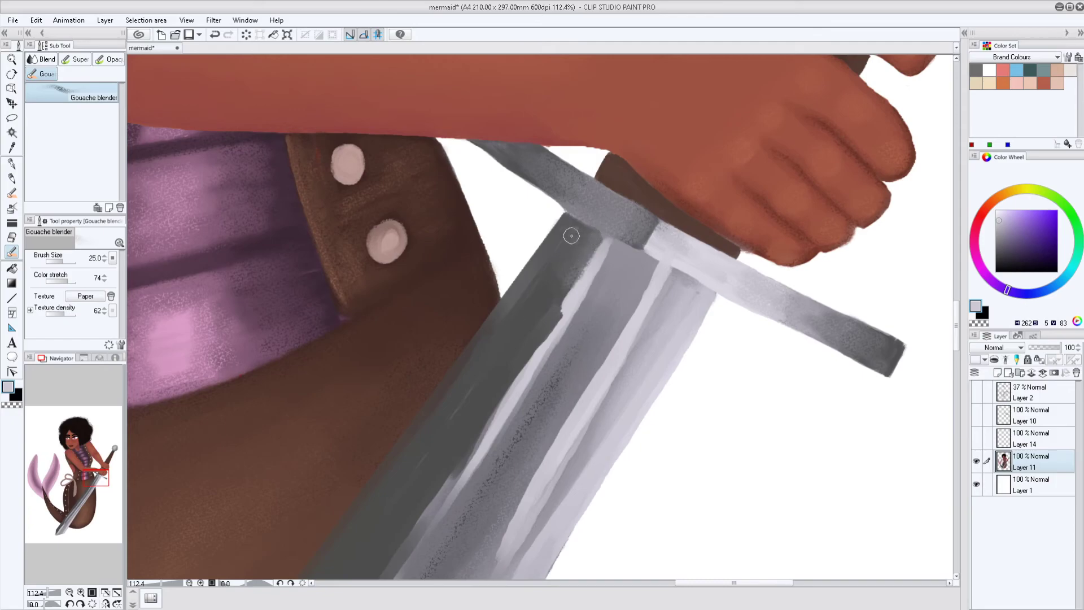
Step: Blend the border between dark edge and pale streak on the blade's upper part, setting the Gouache blender to size 17
mouse_move(544, 295)
mouse_down()
mouse_move(497, 406)
mouse_move(599, 259)
mouse_up()
key(bracketleft)
key(bracketleft)
key(bracketleft)
drag(525, 358, 664, 231)
key(bracketright)
key(bracketright)
drag(516, 473, 672, 224)
drag(511, 440, 663, 244)
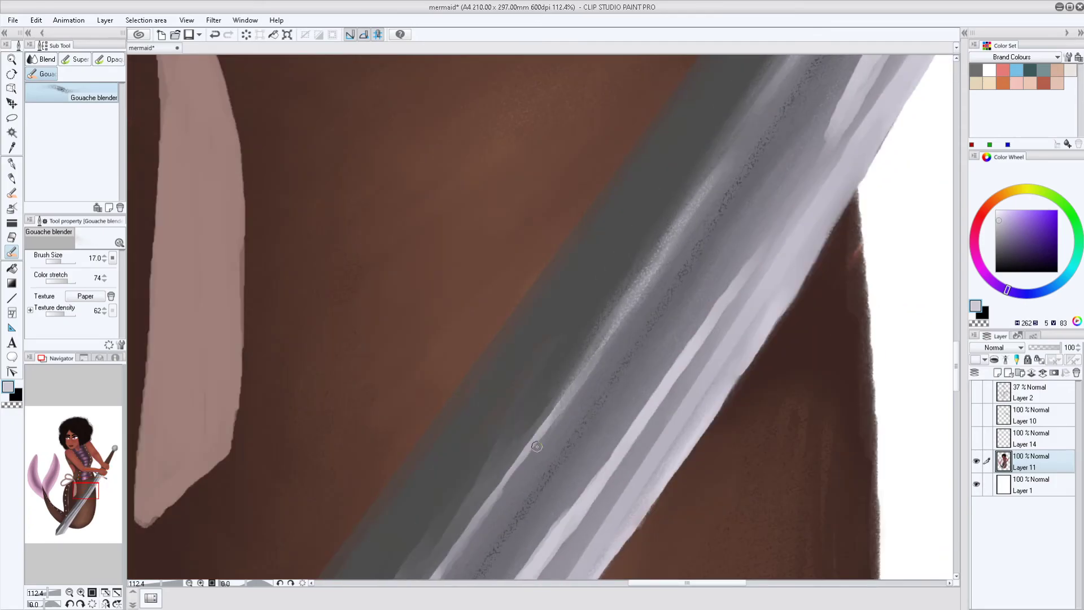
Step: Soften the edge between the dark band and the highlight down to the blade's tip with the Gouache blender at size 17
drag(557, 418, 585, 291)
drag(416, 545, 515, 393)
drag(303, 539, 551, 273)
drag(410, 486, 489, 491)
drag(429, 371, 593, 124)
drag(401, 399, 524, 210)
drag(362, 463, 483, 273)
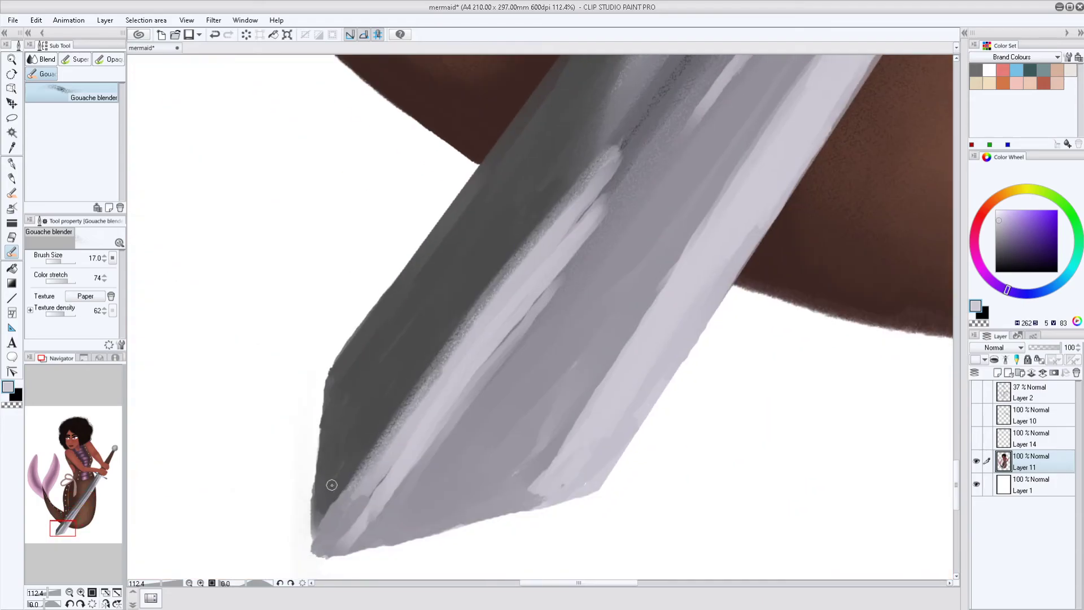
drag(553, 218, 540, 242)
drag(350, 517, 373, 406)
drag(508, 201, 495, 244)
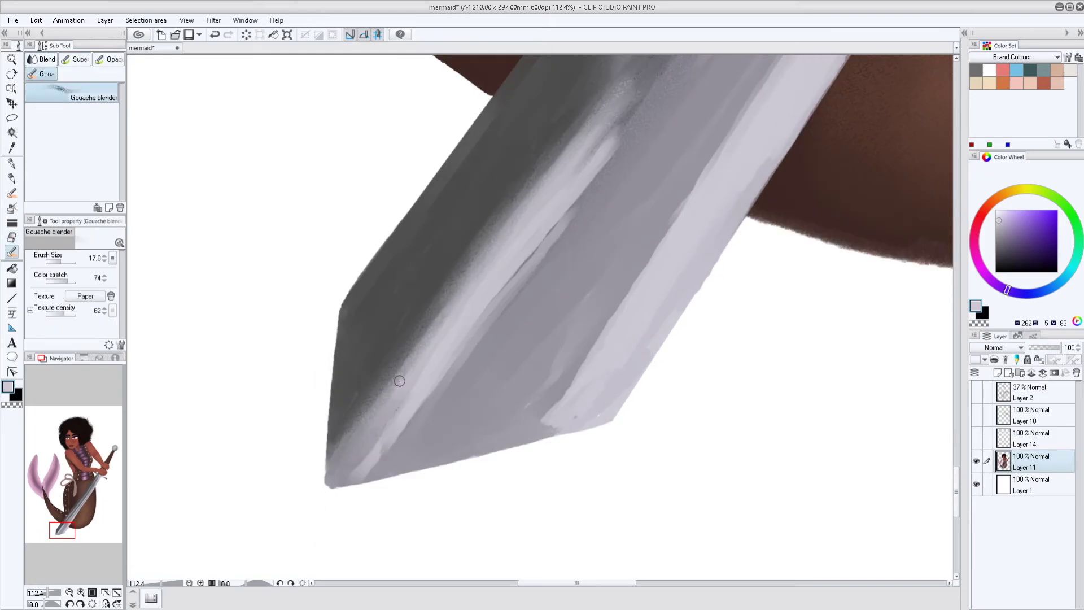
Step: Smooth the pale streaks along the blade with the Gouache blender at size 30, and repaint and blend the grey near the tip
scroll(399, 381, down, 5)
mouse_move(480, 285)
mouse_down()
mouse_move(392, 453)
mouse_move(422, 449)
mouse_move(380, 453)
mouse_up()
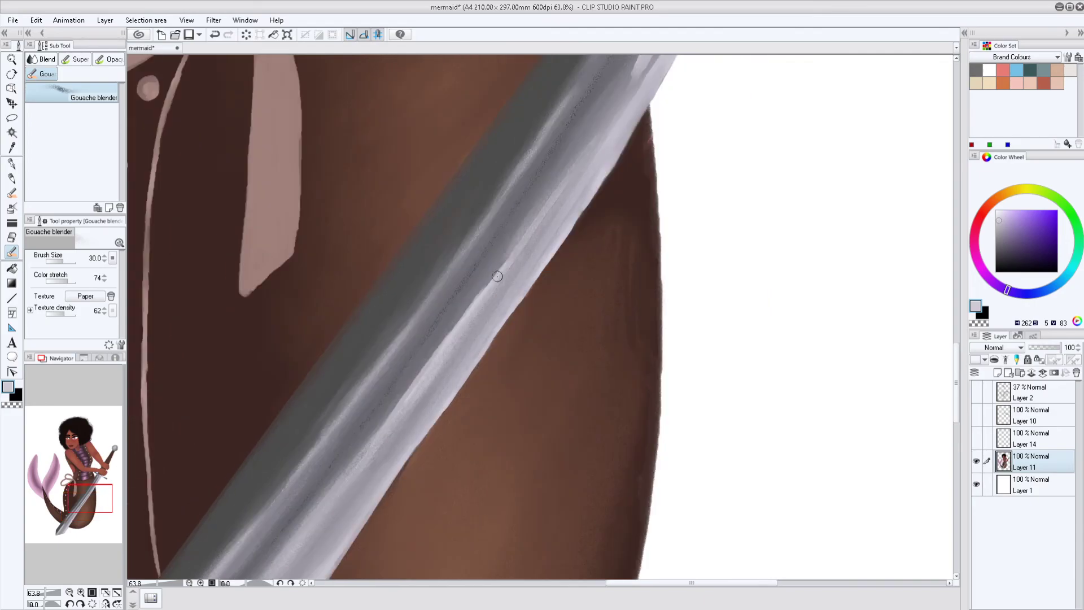
drag(497, 287, 317, 531)
scroll(508, 395, down, 4)
scroll(536, 422, up, 2)
key(b)
key(ctrl+z)
drag(567, 370, 415, 562)
key(j)
drag(467, 470, 497, 427)
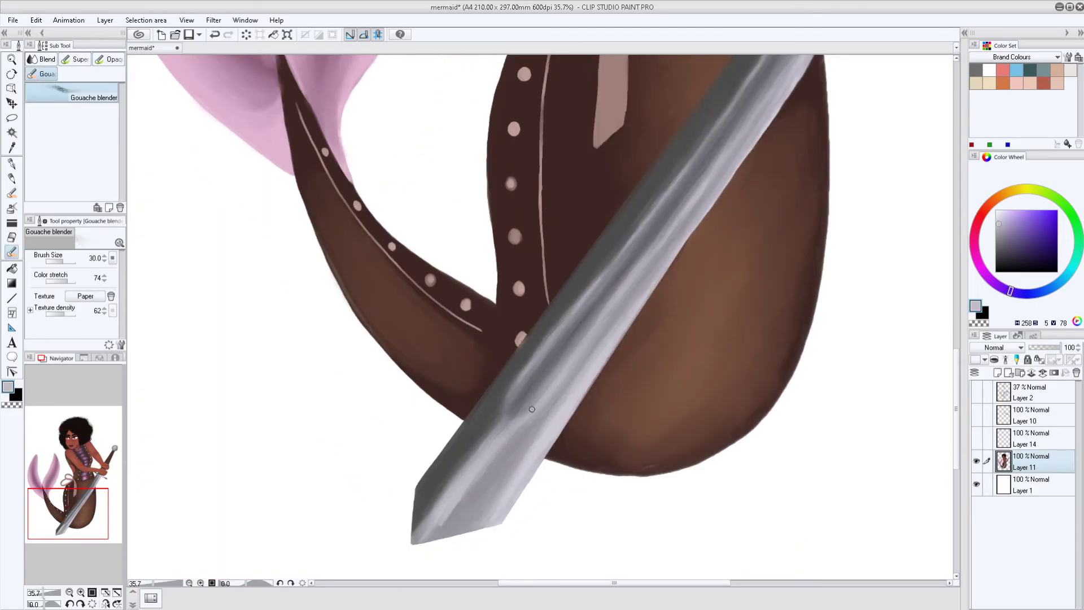
Step: Fill the background on Layer 1 with a flat peach colour
key(ctrl+0)
key(g)
click(1028, 485)
click(714, 217)
click(714, 217)
scroll(616, 147, up, 2)
Step: Paint ring-shaped bubbles above the sword on Layer 11 in purple and pink with pale highlights, using Gouache starting at size 40
key(b)
click(1028, 462)
mouse_move(605, 169)
mouse_down()
mouse_move(587, 192)
mouse_move(620, 169)
mouse_up()
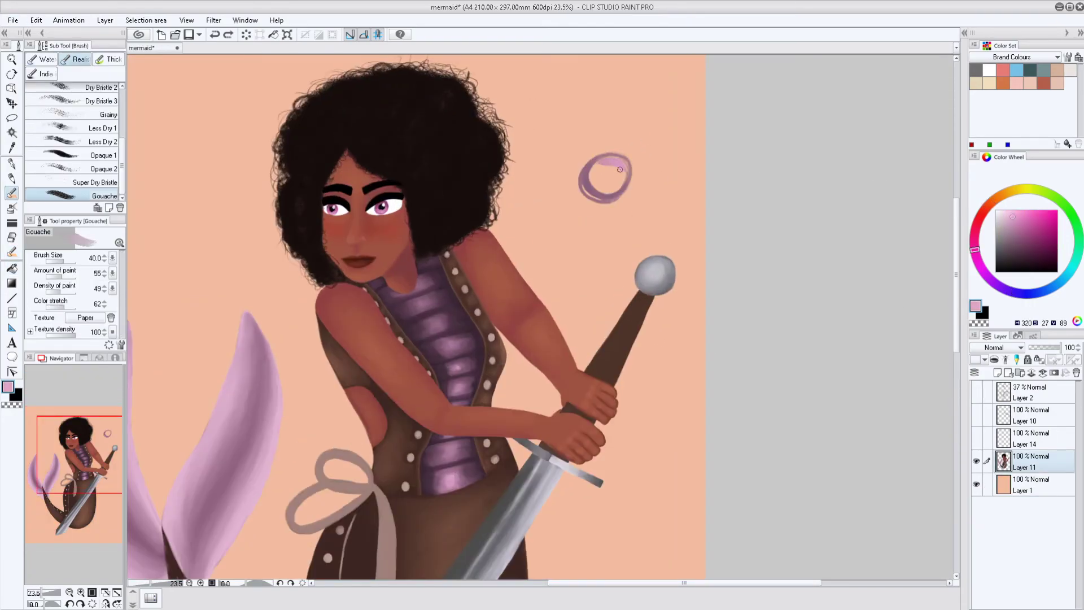
scroll(605, 193, up, 4)
scroll(779, 164, down, 4)
scroll(706, 164, up, 2)
mouse_move(732, 146)
mouse_down()
mouse_move(684, 165)
mouse_move(713, 186)
mouse_up()
scroll(712, 186, up, 1)
scroll(706, 170, down, 3)
scroll(678, 158, up, 1)
key(bracketleft)
mouse_move(656, 144)
mouse_down()
mouse_move(644, 181)
mouse_move(615, 174)
mouse_move(647, 116)
mouse_move(909, 85)
mouse_up()
scroll(661, 161, up, 5)
Step: Blend the large bubble's purple ring and pink highlight into its peach centre with the Gouache blender at size 25
key(j)
mouse_move(316, 480)
mouse_down()
mouse_move(288, 362)
mouse_move(508, 317)
mouse_move(332, 308)
mouse_move(393, 305)
mouse_move(310, 460)
mouse_move(463, 516)
mouse_move(523, 392)
mouse_move(408, 496)
mouse_up()
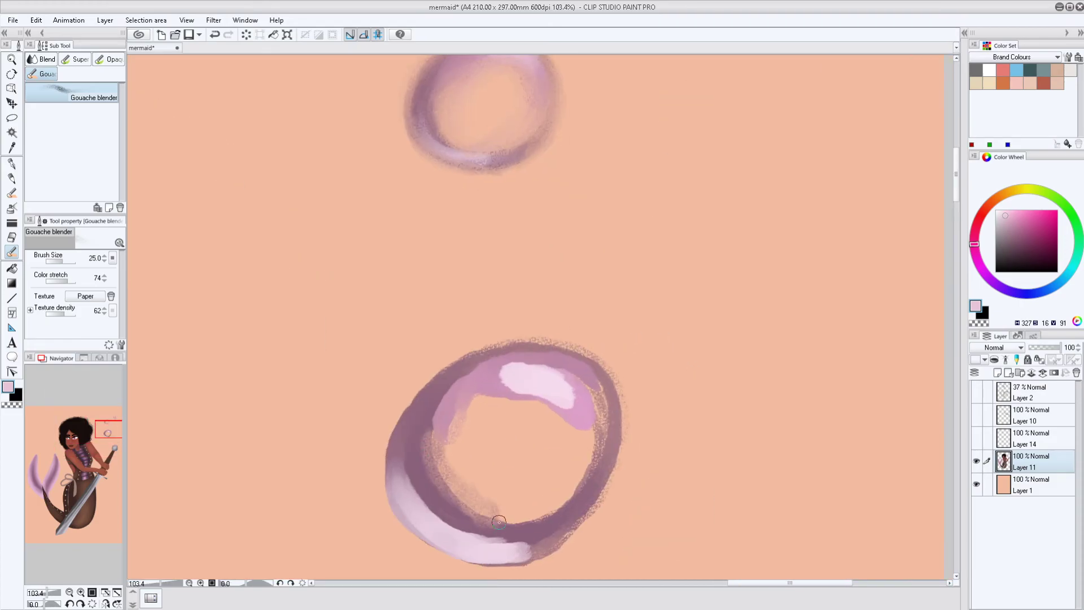
drag(498, 522, 442, 432)
mouse_move(575, 466)
mouse_down()
mouse_move(610, 446)
mouse_move(421, 452)
mouse_move(429, 509)
mouse_move(404, 401)
mouse_up()
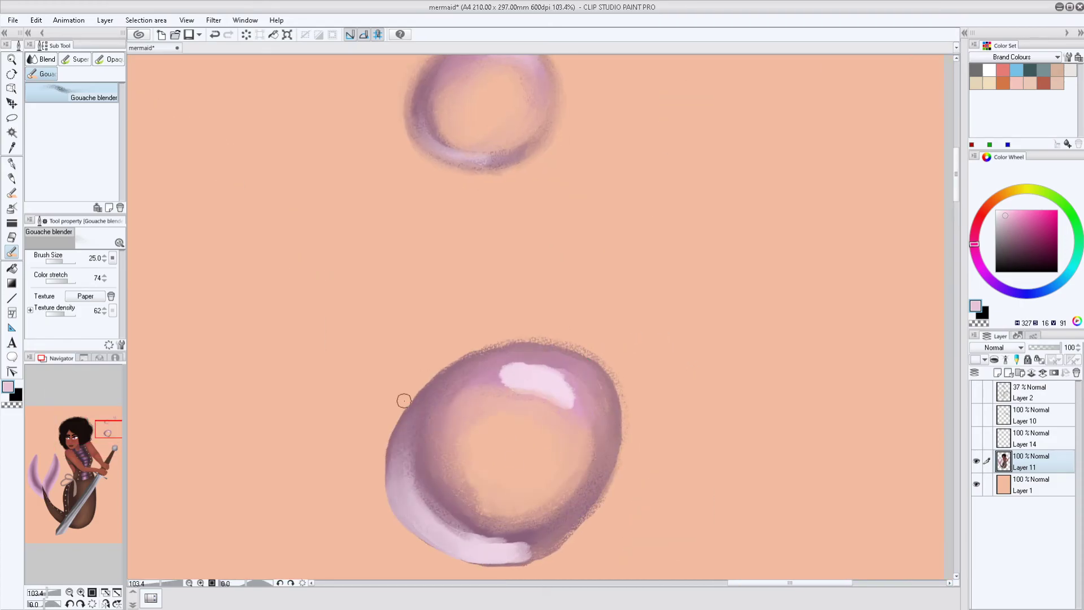
mouse_move(570, 390)
mouse_down()
mouse_move(447, 378)
mouse_move(588, 406)
mouse_move(608, 395)
mouse_up()
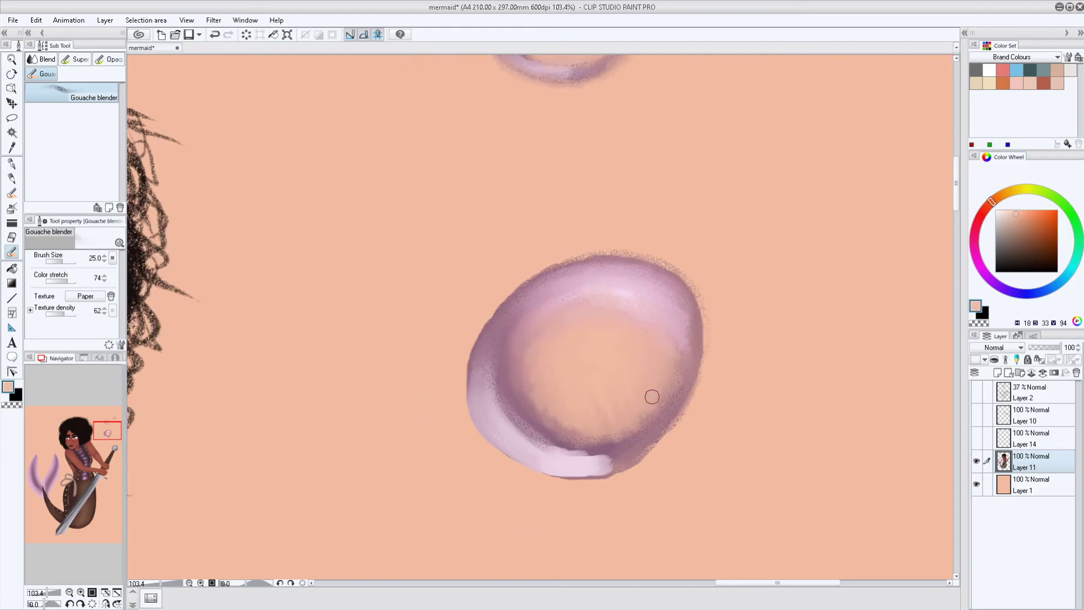
Step: Soften the large bubble's outer rim and pale lower highlight into the background, increasing the Gouache blender's size
mouse_move(651, 394)
mouse_down()
mouse_move(565, 440)
mouse_move(664, 433)
mouse_up()
drag(471, 373, 551, 265)
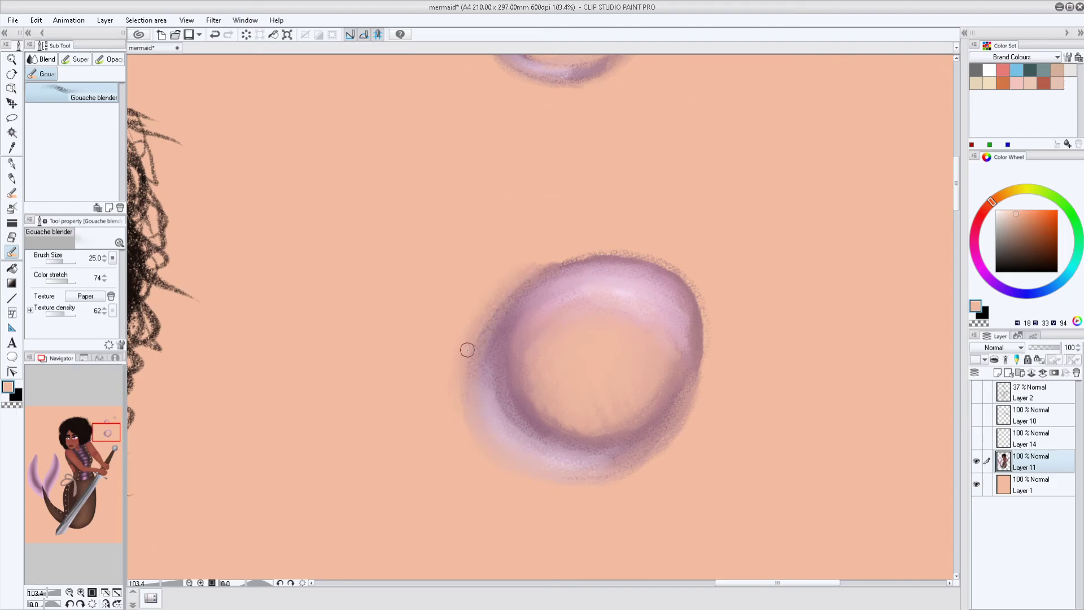
mouse_move(647, 258)
mouse_down()
mouse_move(700, 305)
mouse_move(684, 423)
mouse_up()
scroll(753, 302, down, 3)
key(bracketright)
key(bracketright)
key(bracketright)
key(bracketright)
drag(673, 368, 610, 310)
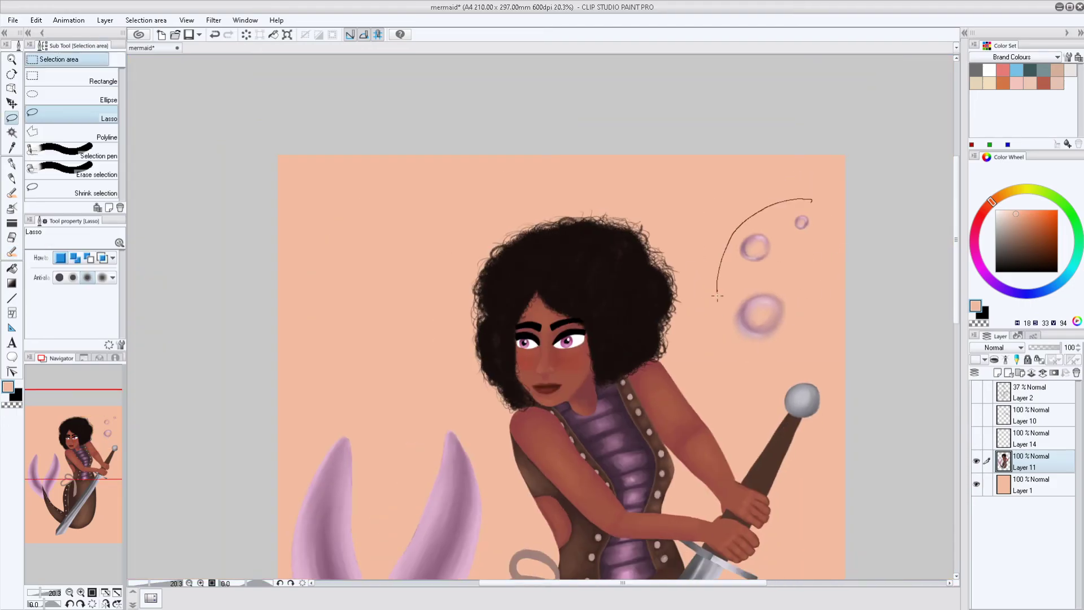
Step: Copy the lassoed bubbles and paste them beside the hair and near the sword tip, the latter mirrored and scaled to 72%
key(ctrl+c)
key(ctrl+v)
key(ctrl+t)
mouse_move(315, 243)
mouse_down()
mouse_move(351, 223)
mouse_move(374, 237)
mouse_up()
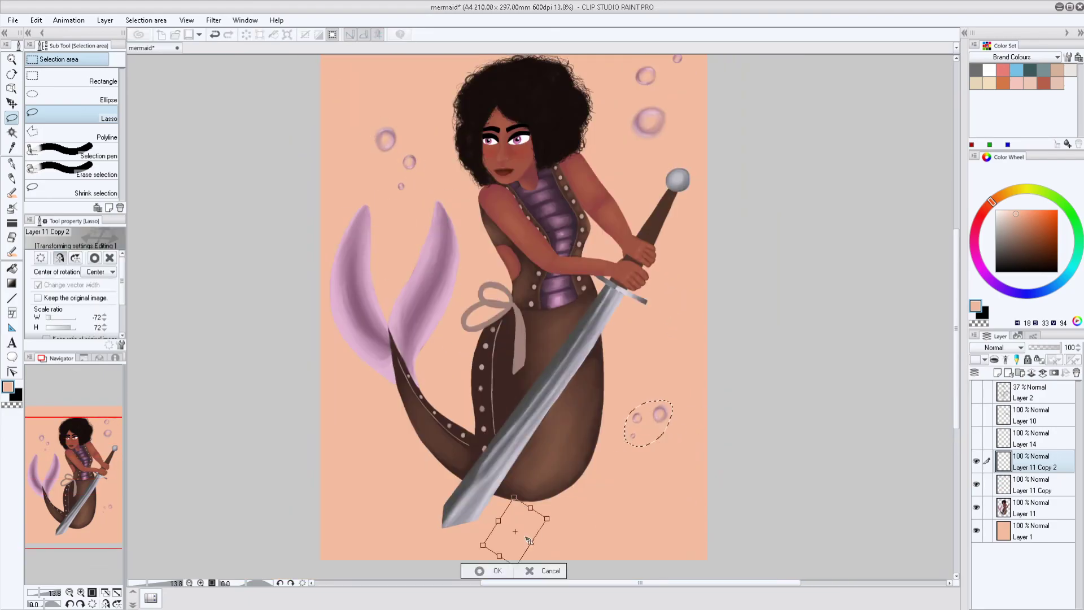
key(Return)
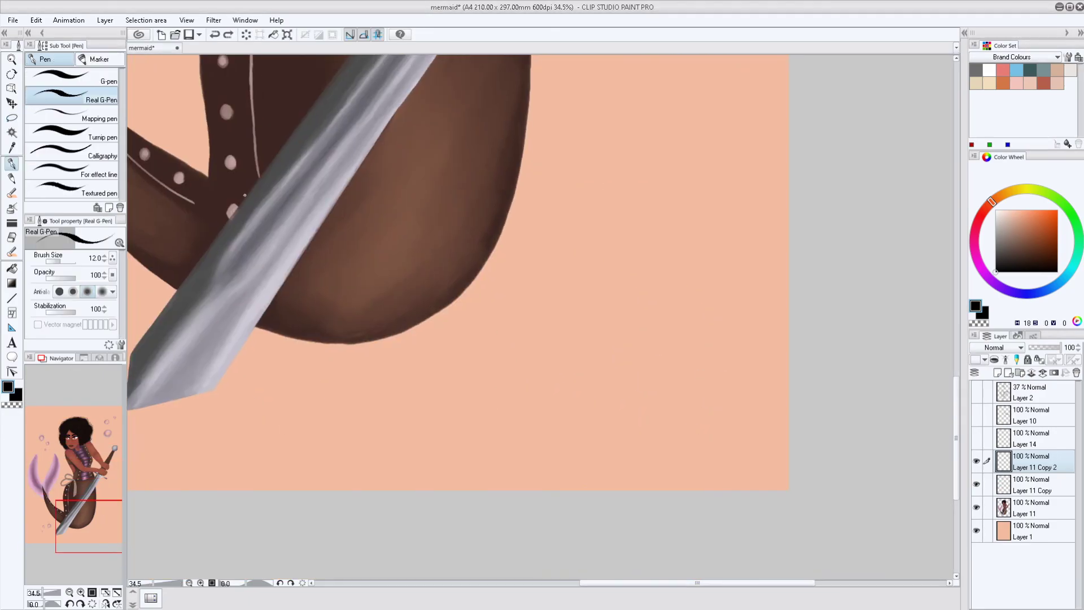
Step: Sign the illustration in black below the tail with the Calligraphy pen at size 30, adding a line through the lettering
click(102, 154)
drag(497, 415, 535, 419)
drag(483, 379, 695, 368)
drag(545, 391, 577, 407)
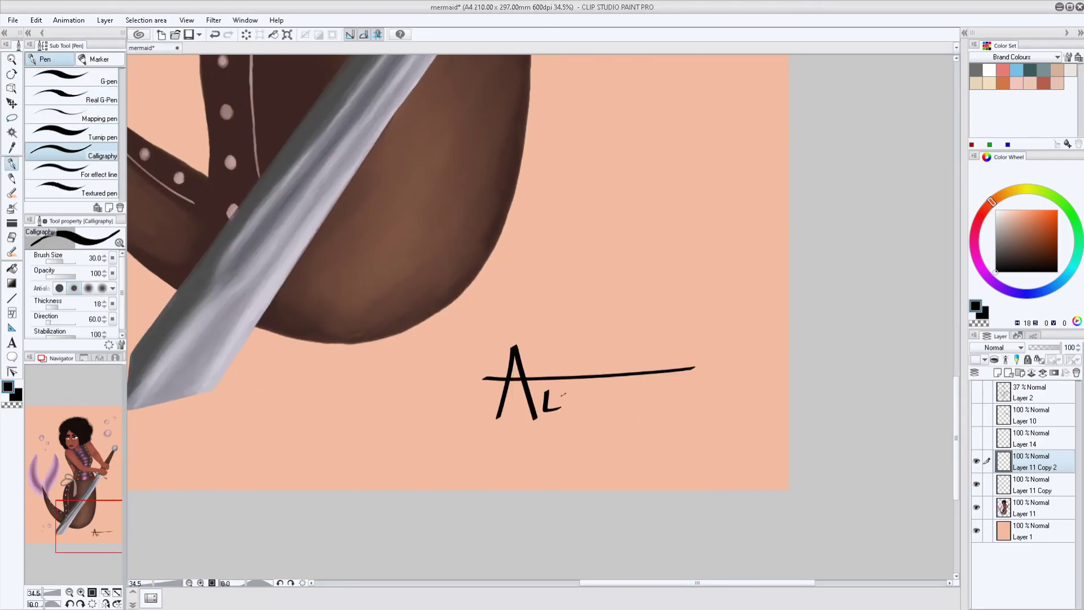
drag(497, 418, 587, 409)
drag(593, 413, 628, 428)
drag(632, 387, 630, 408)
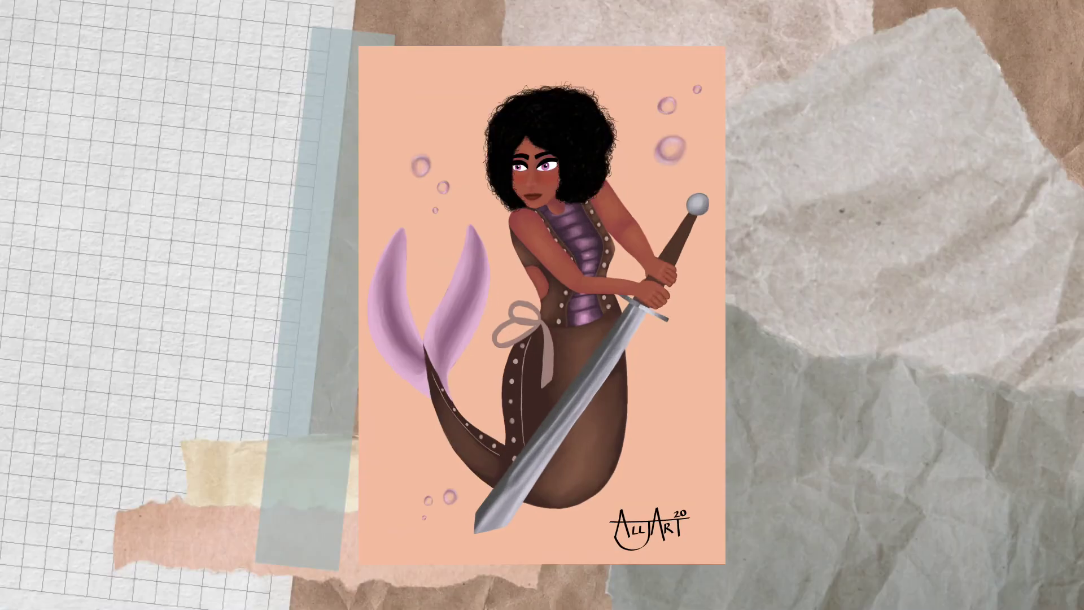